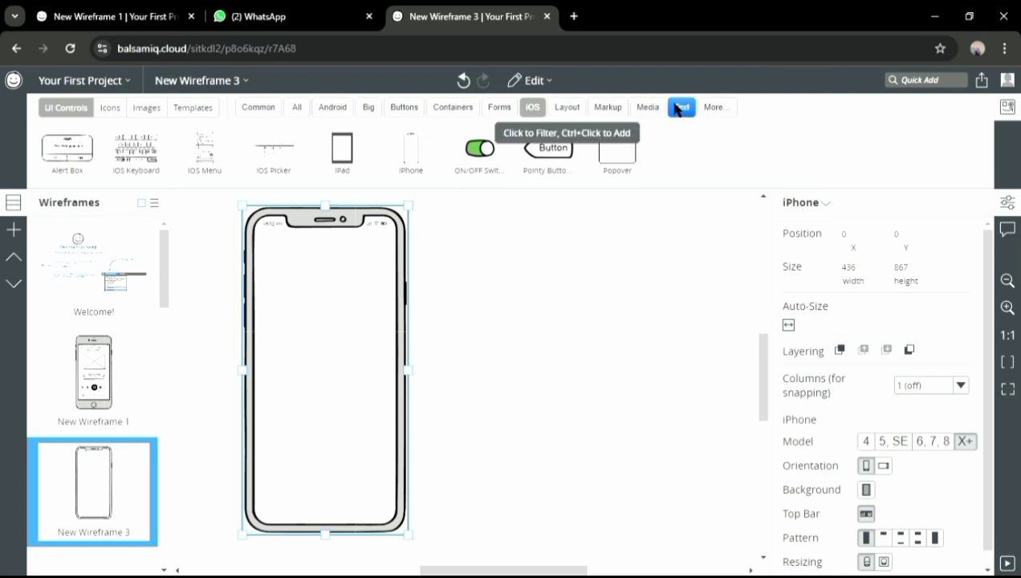
Add a 'maxim' subtitle near the top of the iPhone at font size 32
left_click(680, 107)
left_click_drag(822, 149, 315, 265)
type("maxim")
left_click(936, 503)
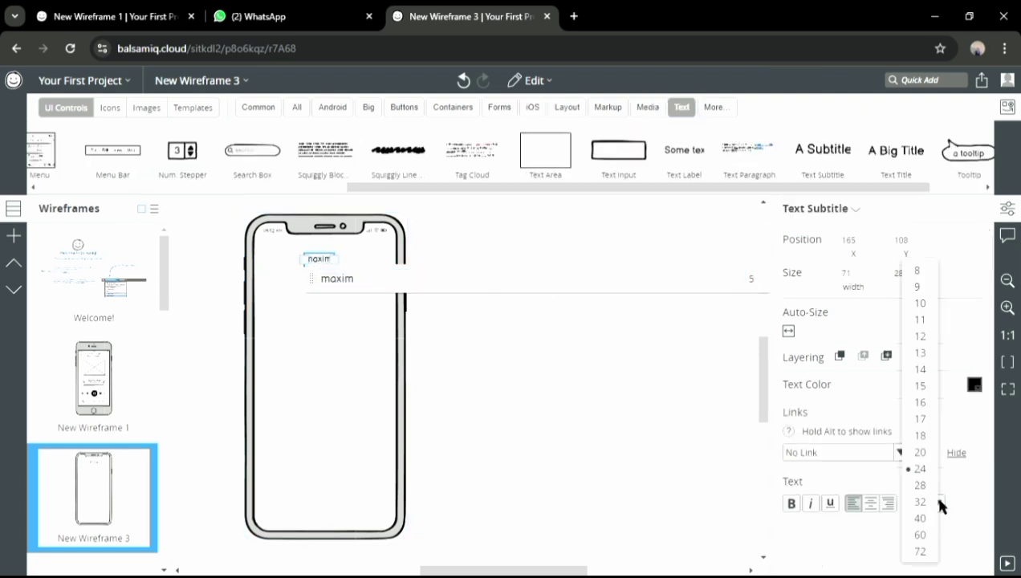
left_click(920, 486)
left_click(572, 405)
left_click(322, 261)
left_click(937, 503)
left_click(920, 502)
Drop a Text Area below the maxim title
left_click_drag(323, 265, 325, 264)
left_click_drag(636, 188, 687, 191)
left_click_drag(460, 154, 281, 304)
Stack three matching text boxes about 280 wide and 76 tall under the title
left_click_drag(331, 354, 331, 321)
left_click_drag(459, 153, 277, 324)
left_click_drag(347, 346, 387, 357)
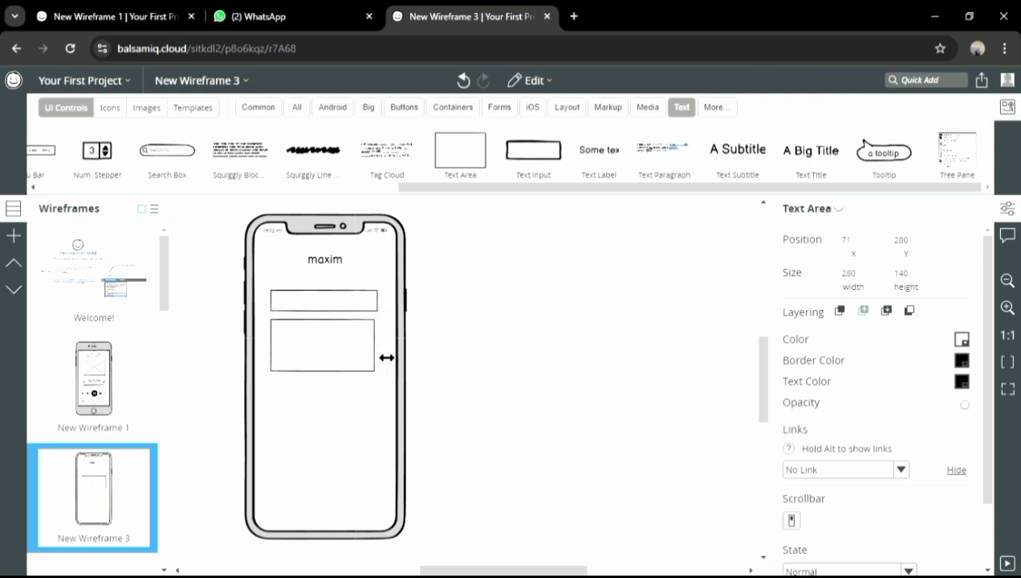
left_click_drag(338, 388, 330, 342)
left_click(328, 303)
left_click_drag(324, 370, 326, 394)
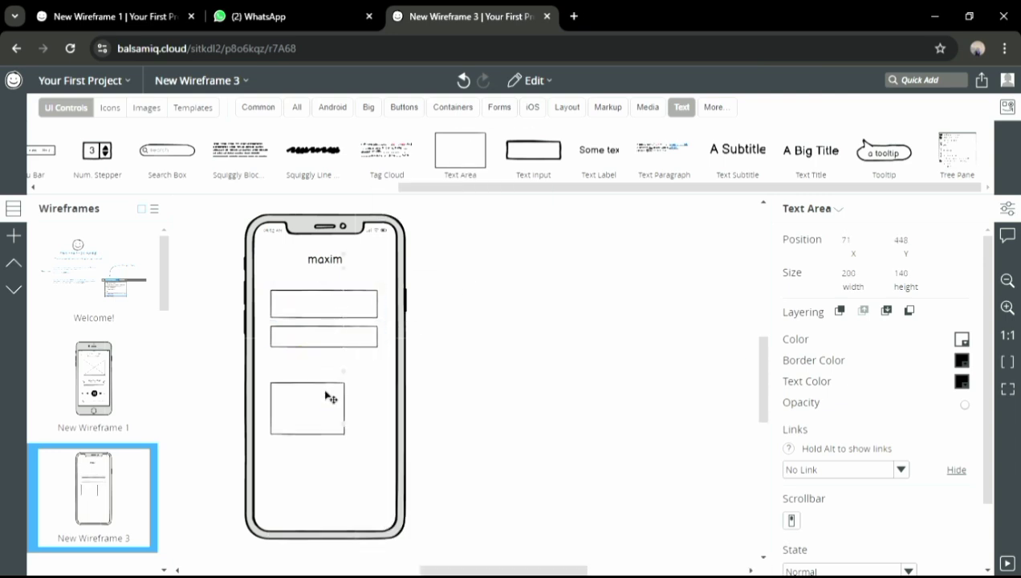
left_click(329, 340)
left_click_drag(331, 348, 335, 367)
left_click_drag(313, 402, 389, 399)
left_click_drag(331, 416, 333, 393)
Label the first box 'Negara' at size 28
left_click(355, 299)
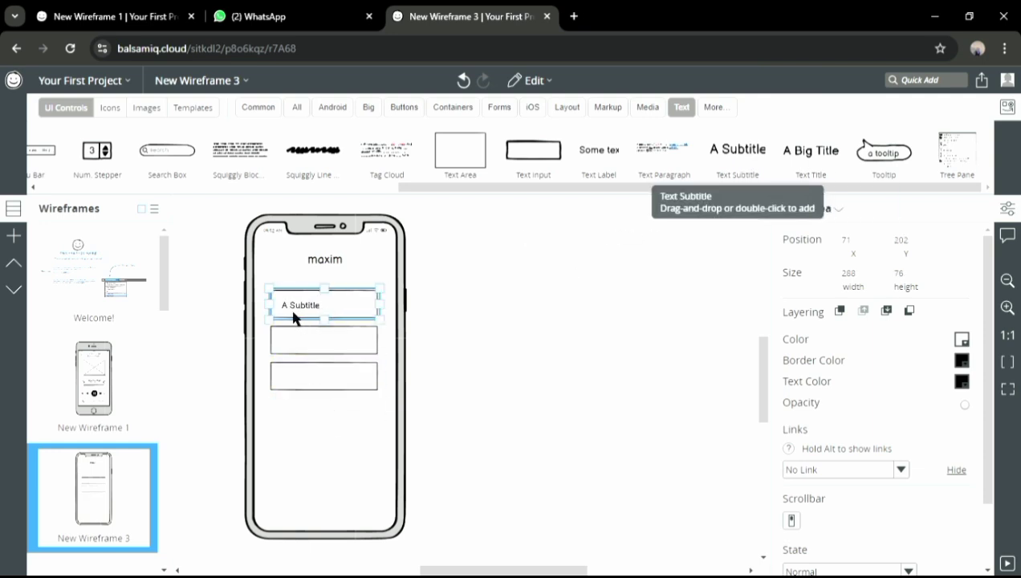
left_click_drag(294, 318, 294, 317)
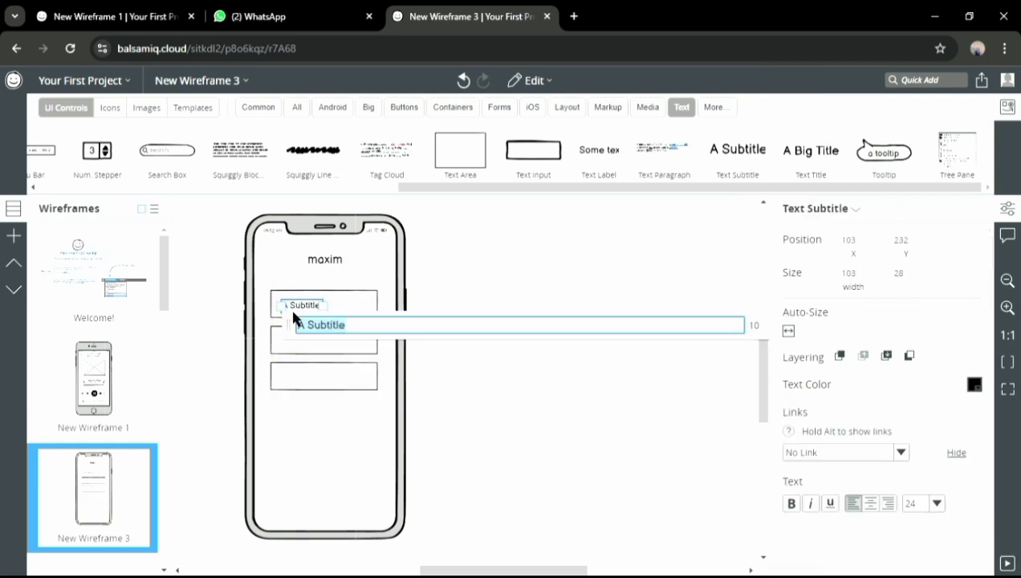
type("Negara")
left_click(937, 503)
left_click(918, 501)
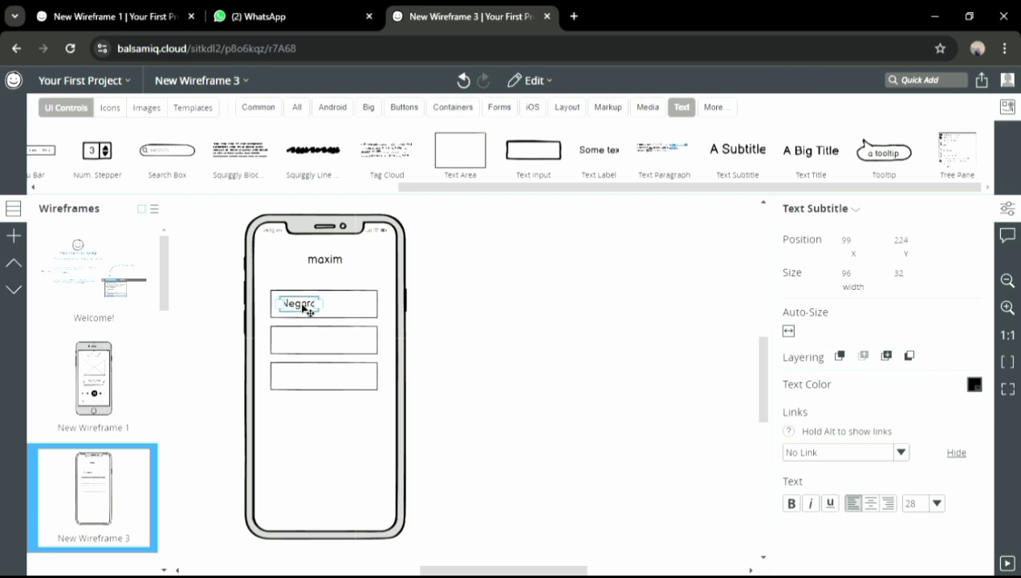
Label the second box 'Nomor Telepon' at size 28
left_click_drag(737, 149, 296, 349)
type("Nomor Telepo")
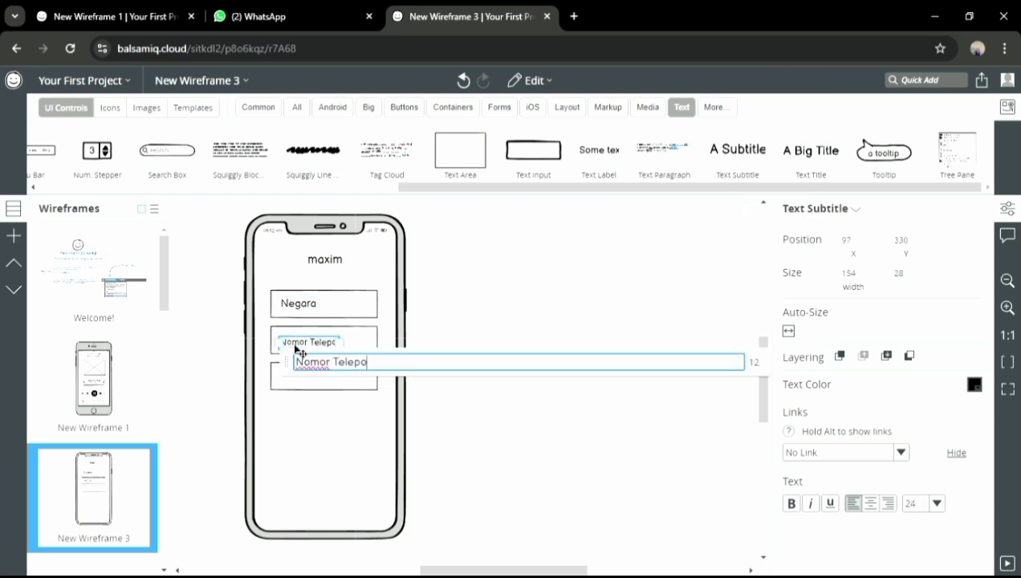
type("n")
left_click(936, 505)
left_click(918, 501)
left_click_drag(321, 346, 320, 341)
Label the third box 'Kode promo, jika ada' at size 28
left_click_drag(750, 158, 295, 386)
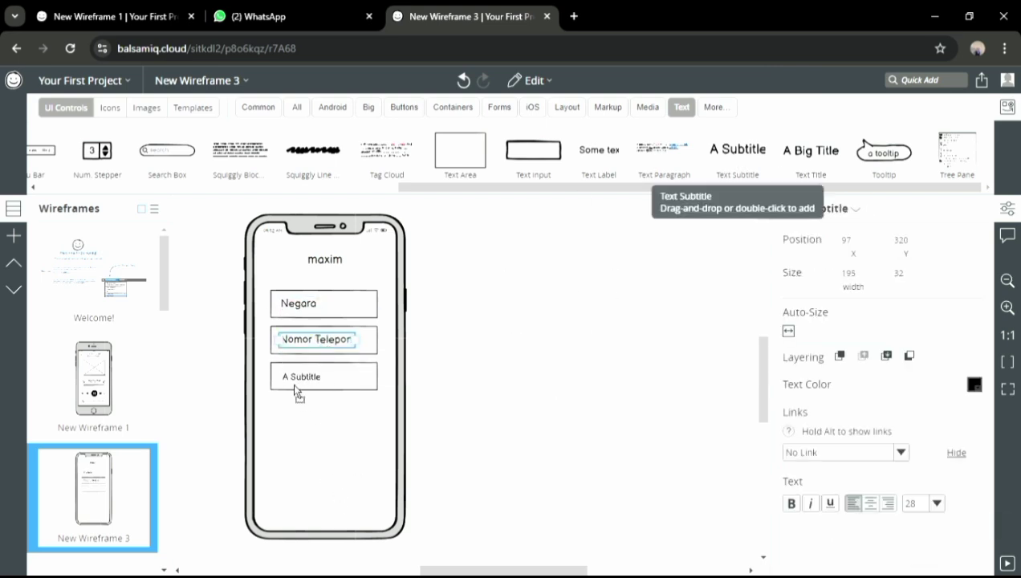
type("Kode promo, jika ada")
left_click(936, 503)
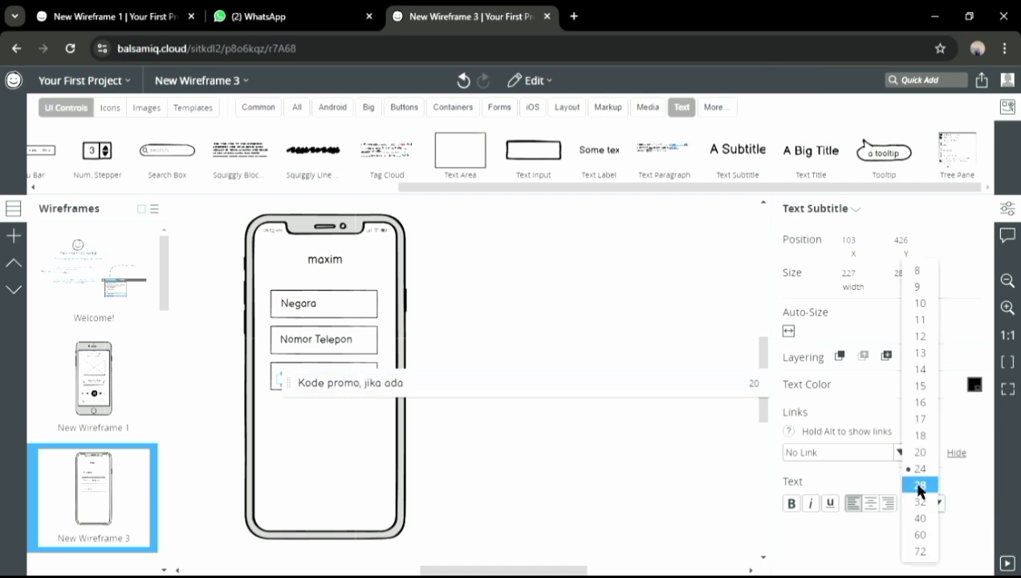
left_click(919, 485)
left_click_drag(331, 384, 327, 386)
left_click_drag(328, 347, 319, 348)
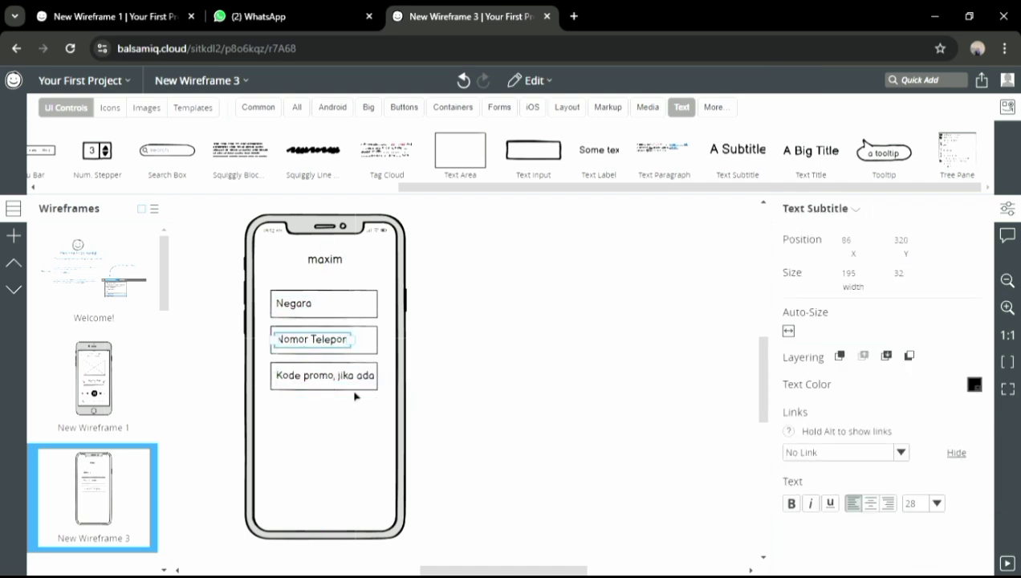
Move the three labeled boxes down into the phone's lower middle
left_click(338, 384)
left_click_drag(336, 377, 326, 429)
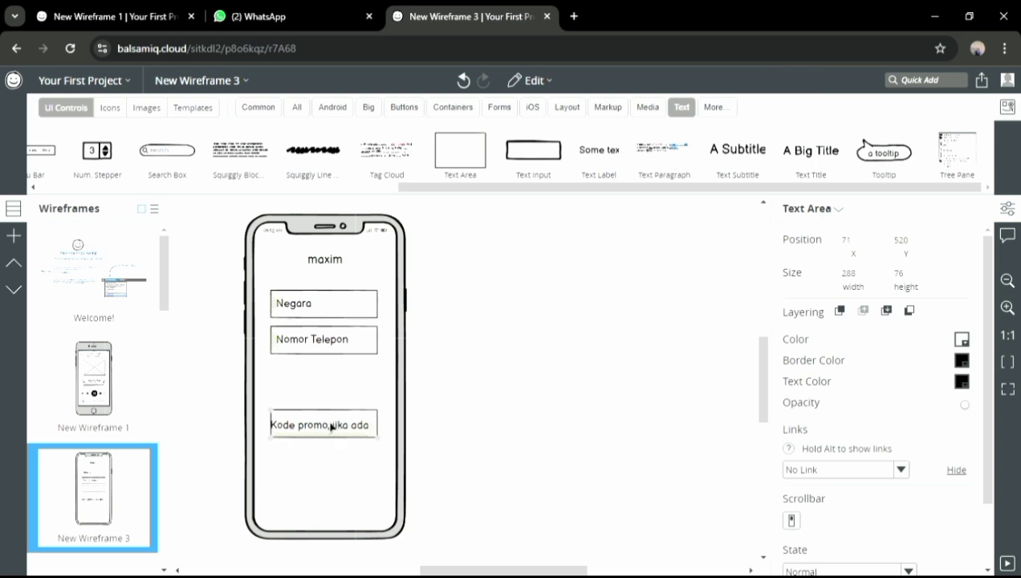
left_click(303, 343)
left_click_drag(302, 341, 310, 395)
double_click(311, 395)
left_click(374, 304)
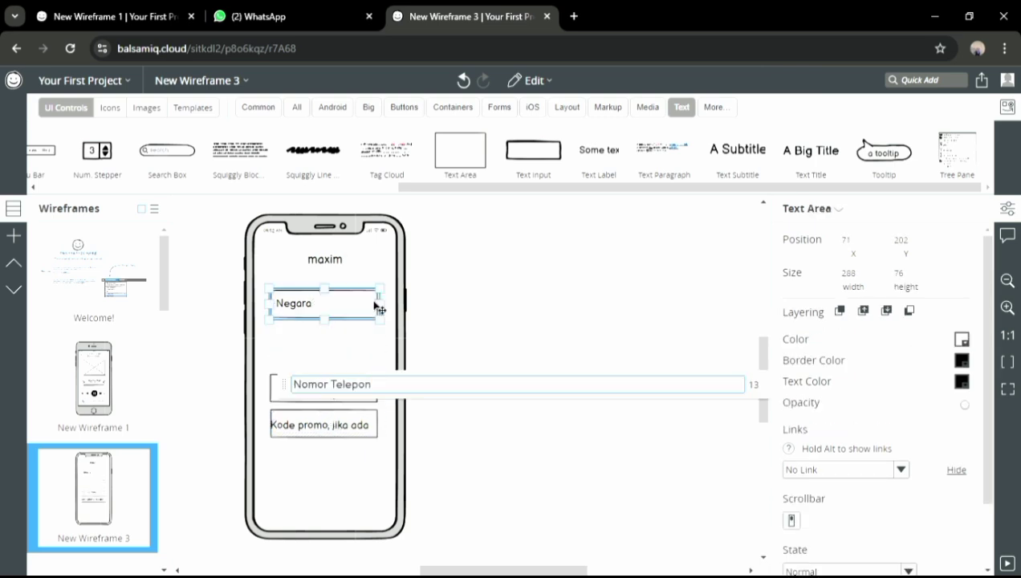
left_click_drag(379, 308, 360, 355)
left_click(337, 392)
left_click(303, 304)
left_click_drag(303, 305, 304, 361)
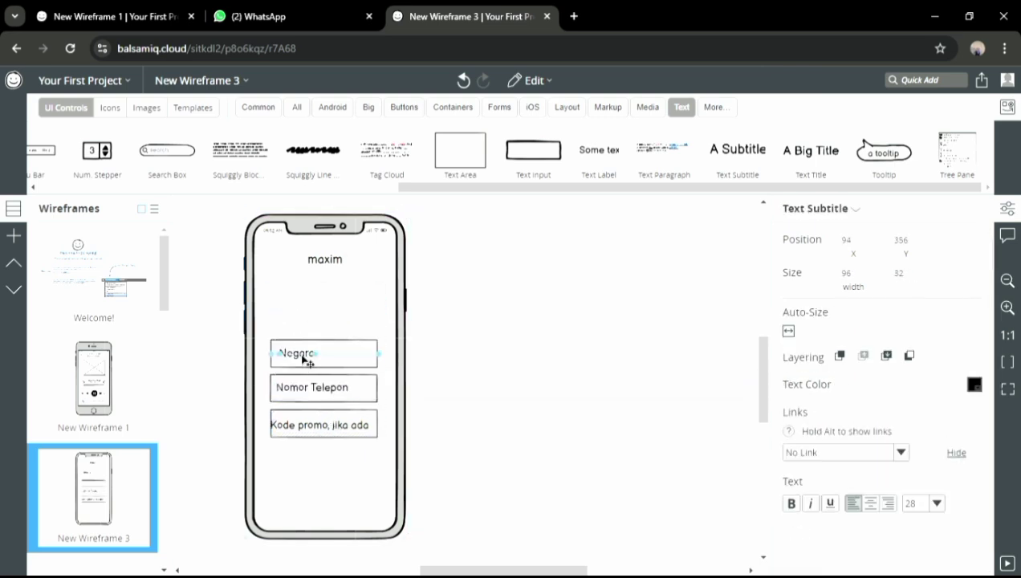
left_click(319, 431)
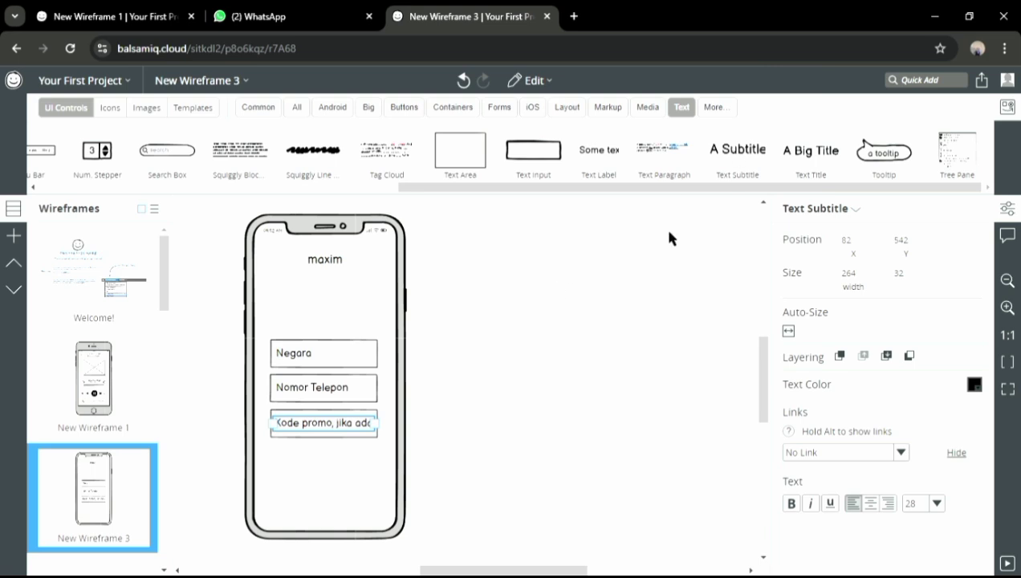
Add the line 'Silakan lakukan otorisasi melalui' under the title at size 20
left_click(492, 371)
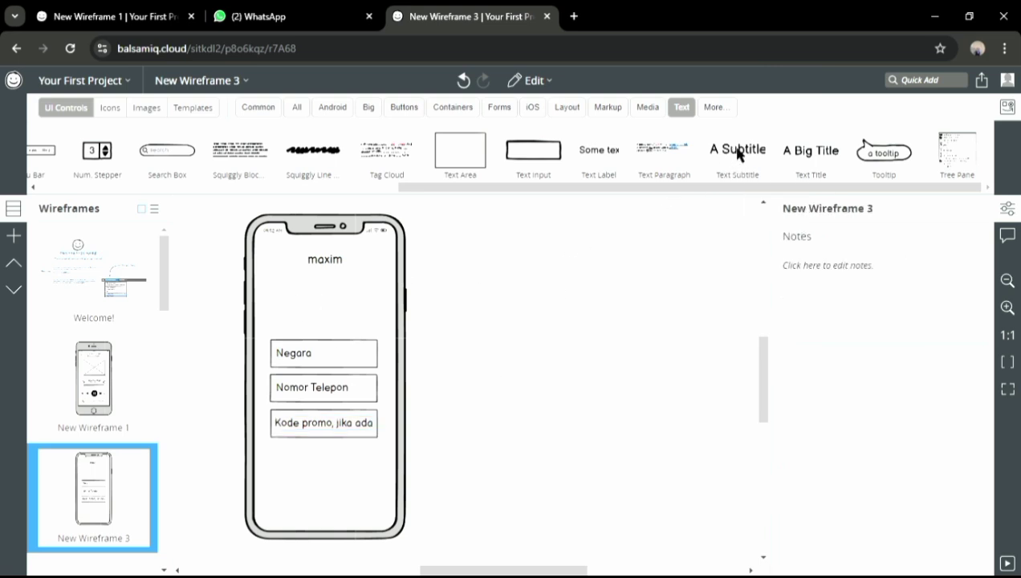
left_click_drag(737, 150, 281, 299)
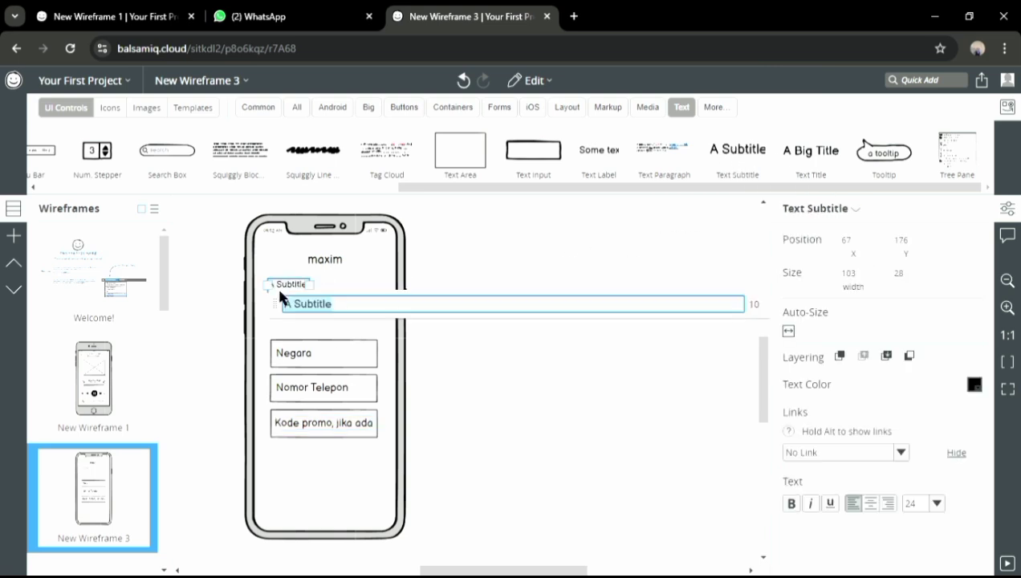
type("Silakan lakukan ot")
type("orisasi melalui")
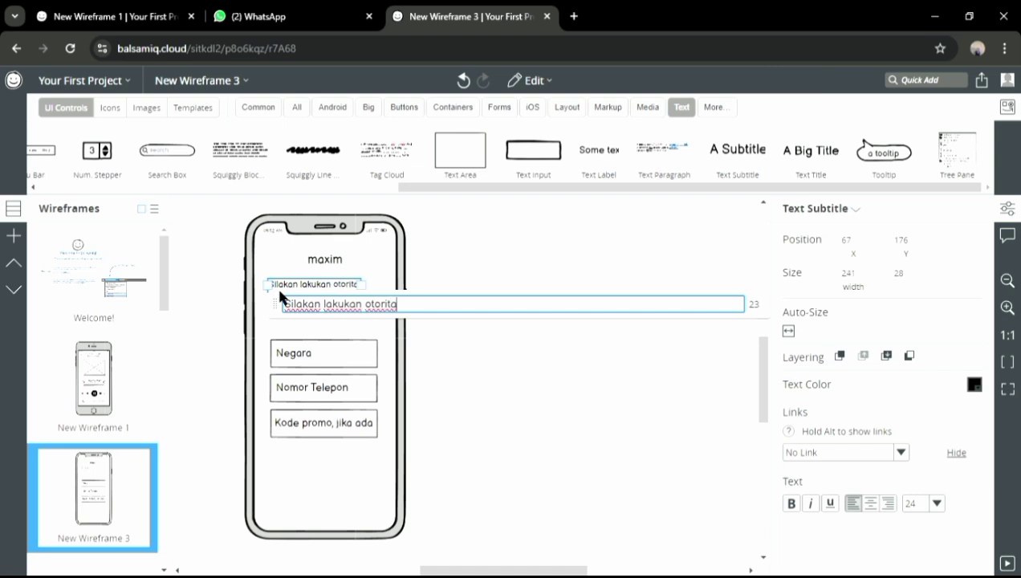
left_click(938, 504)
left_click(915, 434)
left_click(734, 156)
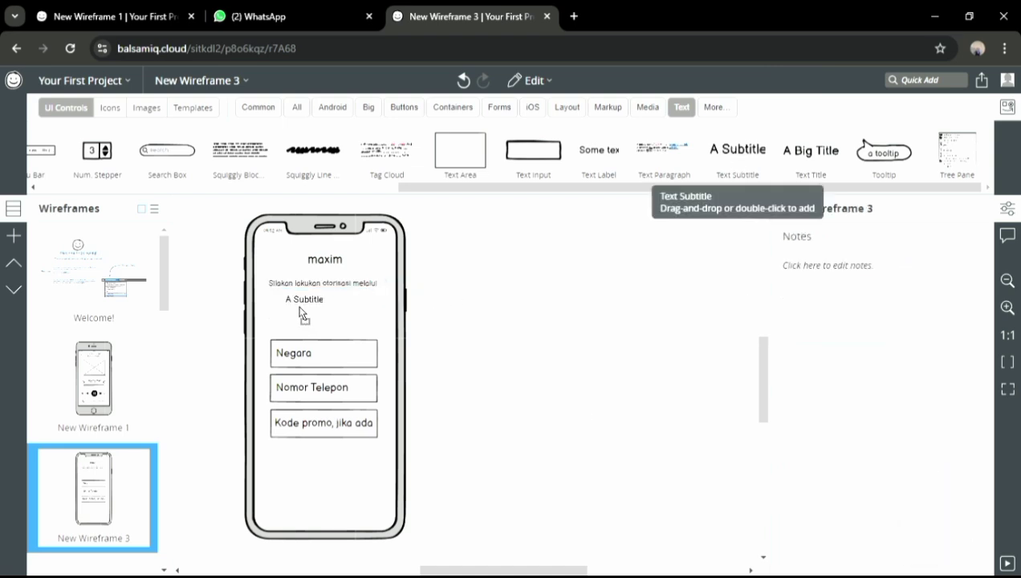
Add a 'nomor telepon' second line and set both instruction lines to size 24
left_click_drag(302, 313, 299, 312)
left_click(936, 503)
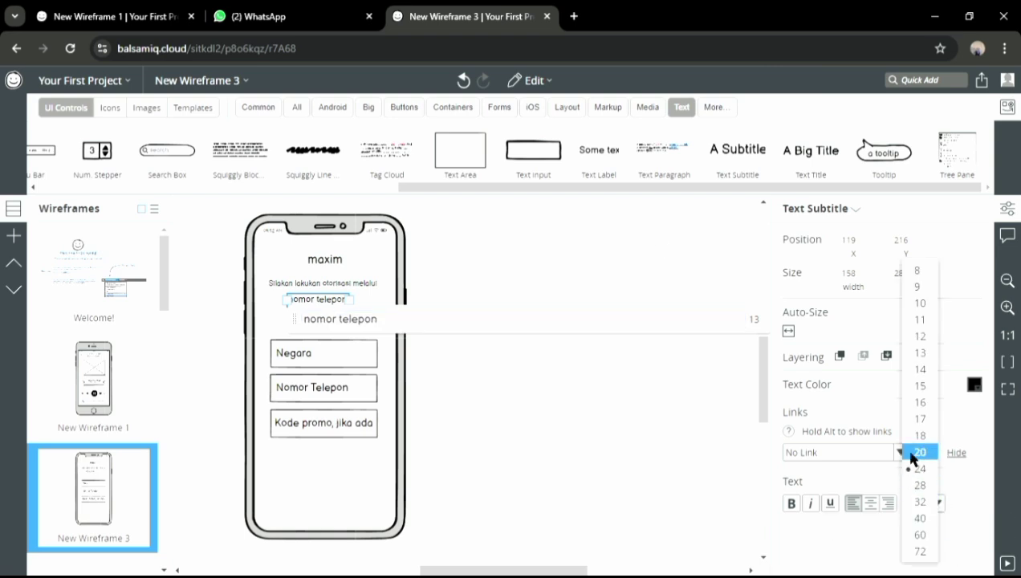
left_click(918, 452)
left_click(938, 504)
left_click(919, 468)
left_click(325, 283)
left_click(936, 503)
left_click(919, 468)
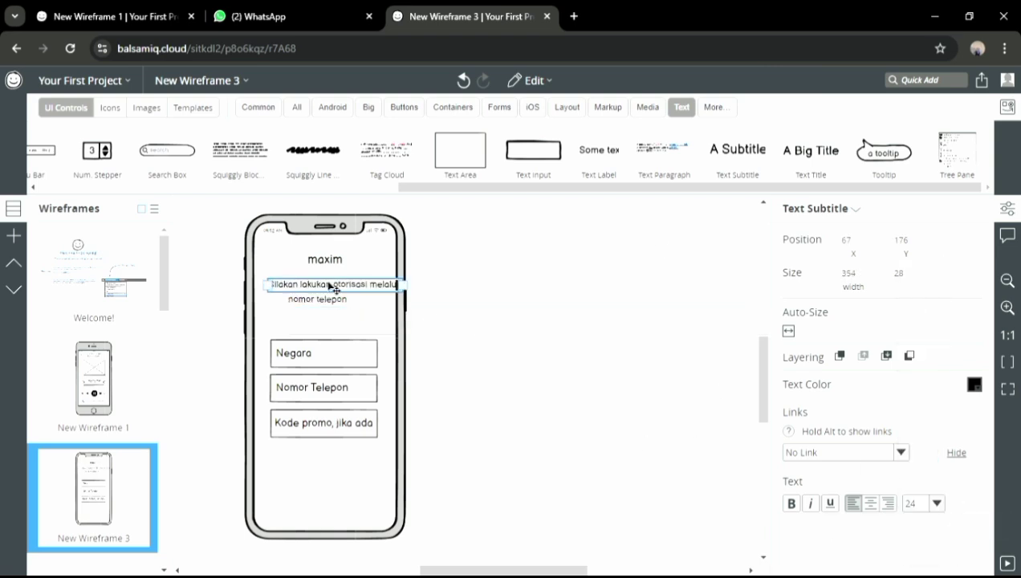
Center the instruction under the title and place a second iPhone beside the first
left_click_drag(331, 285, 340, 301)
left_click(333, 285)
left_click(554, 212)
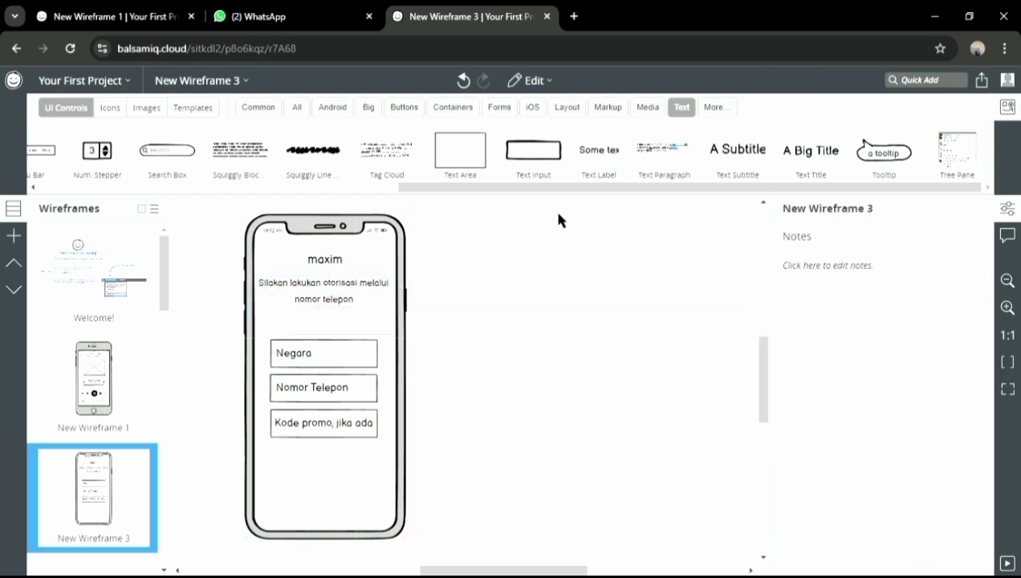
left_click(532, 107)
left_click_drag(436, 152, 441, 232)
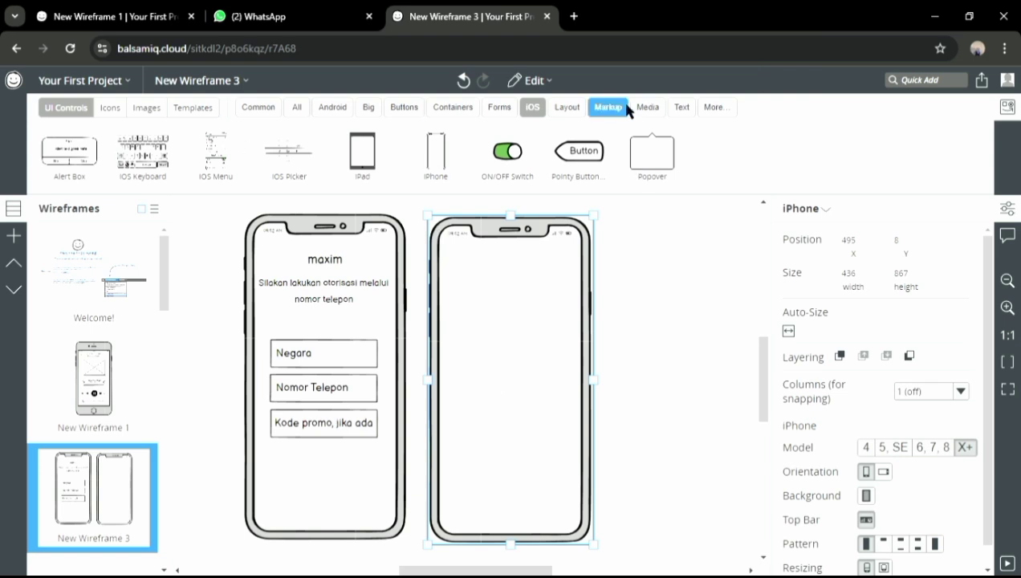
Add a 'maxim' subtitle to the second phone's top
left_click(682, 107)
left_click_drag(737, 149, 467, 273)
type("ma")
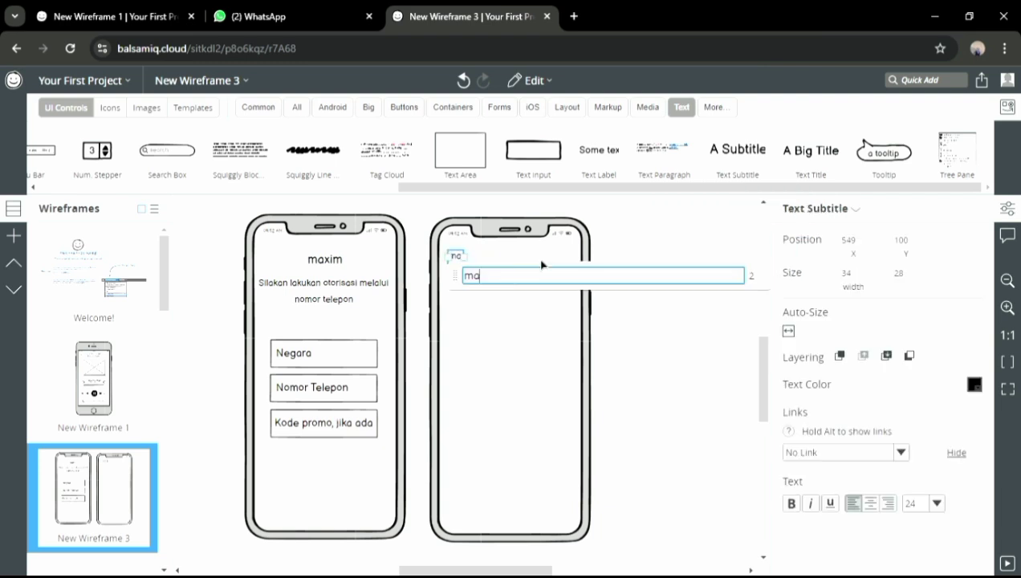
type("xim")
key("Return")
Add a 'Makassar' label at the second phone's top right
left_click(546, 277)
left_click_drag(736, 148, 644, 242)
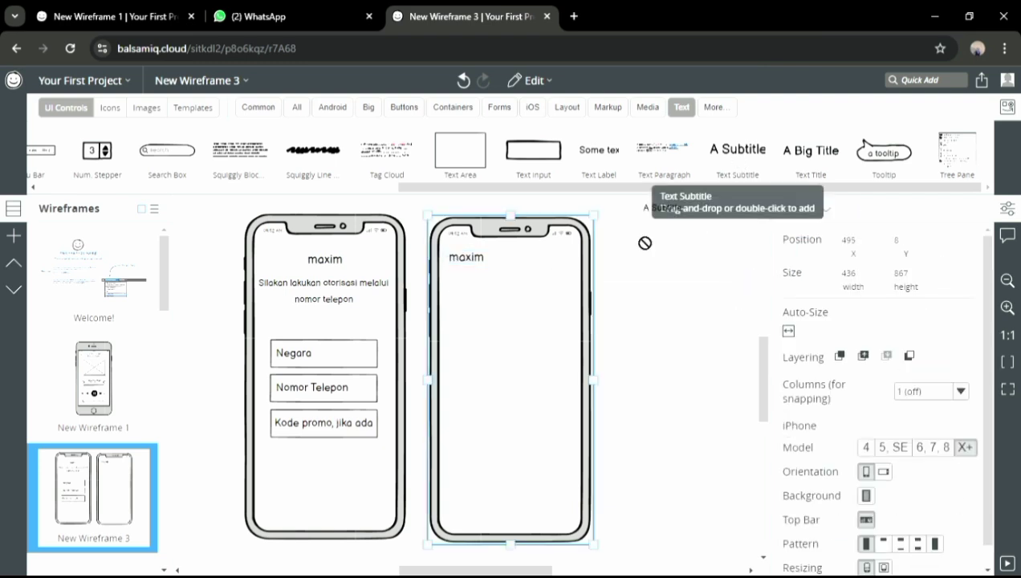
left_click_drag(549, 273, 550, 262)
type("maka")
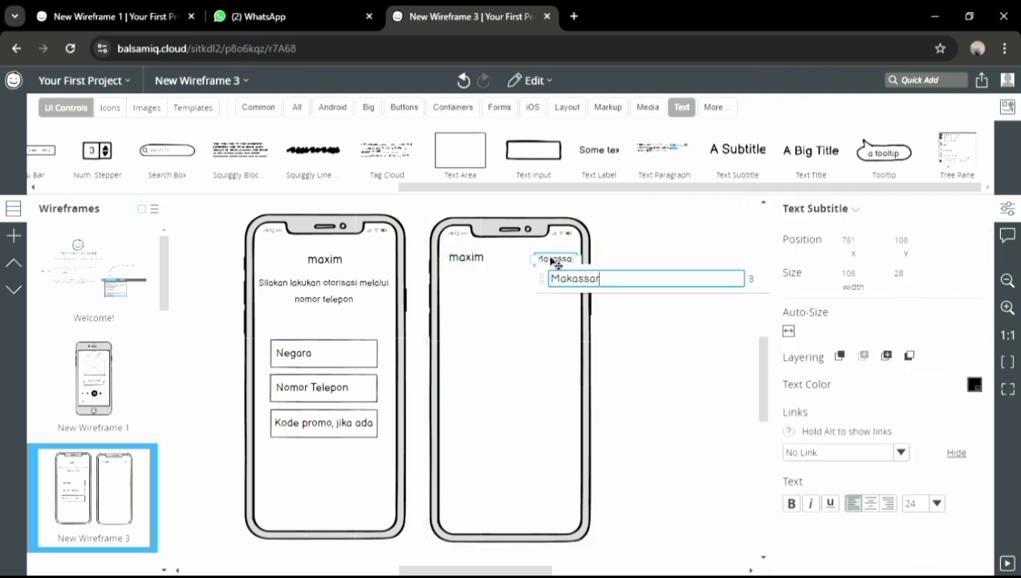
left_click(536, 309)
Enlarge the 'maxim' titles on both phones to size 40
left_click(466, 258)
left_click(936, 503)
left_click(920, 518)
left_click(320, 272)
left_click(325, 261)
left_click(936, 503)
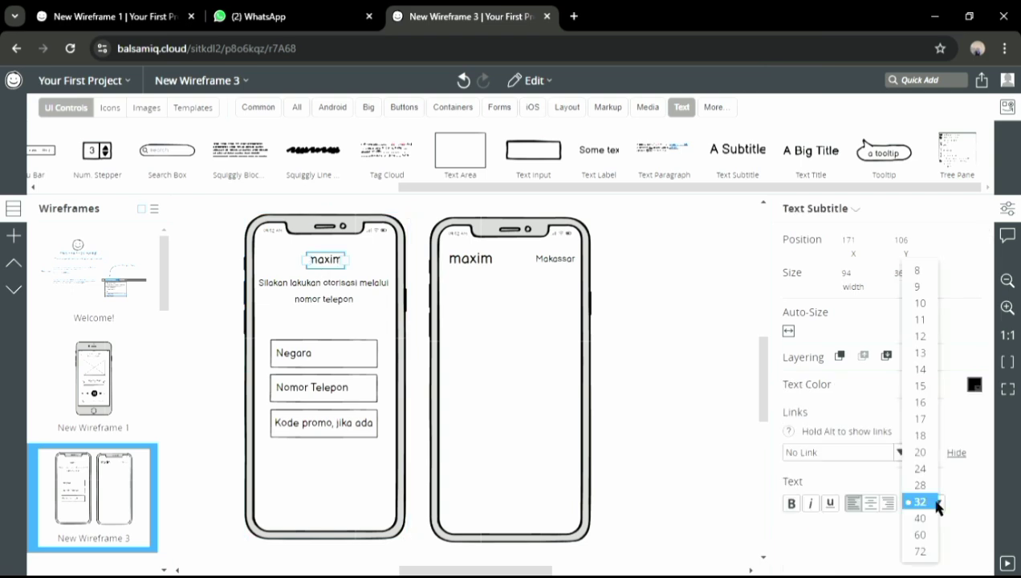
left_click(921, 519)
Add two widened text boxes under the second phone's header
left_click_drag(459, 149, 452, 280)
left_click_drag(519, 303, 586, 316)
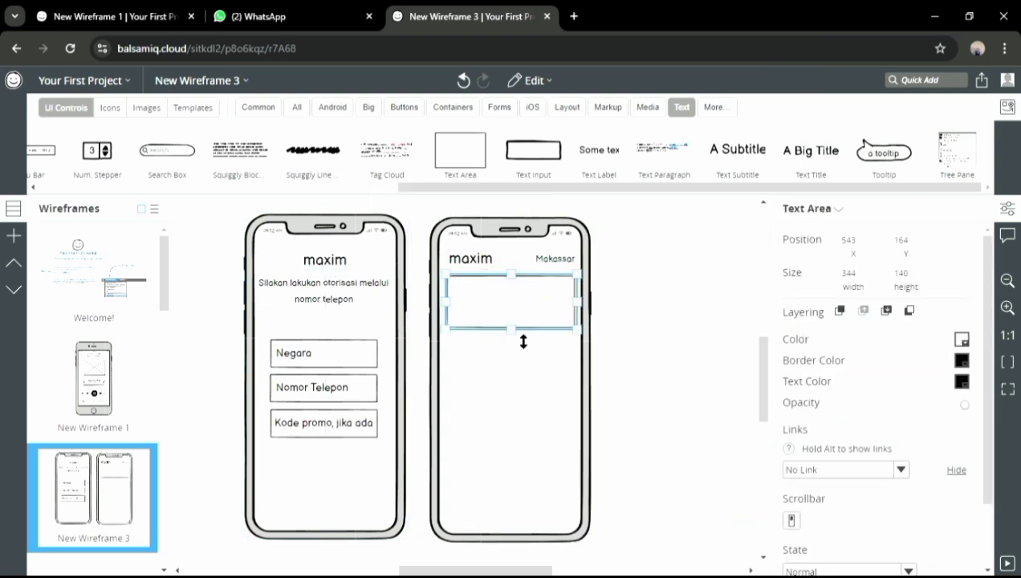
left_click_drag(464, 157, 456, 339)
left_click(476, 351)
left_click_drag(521, 356, 578, 362)
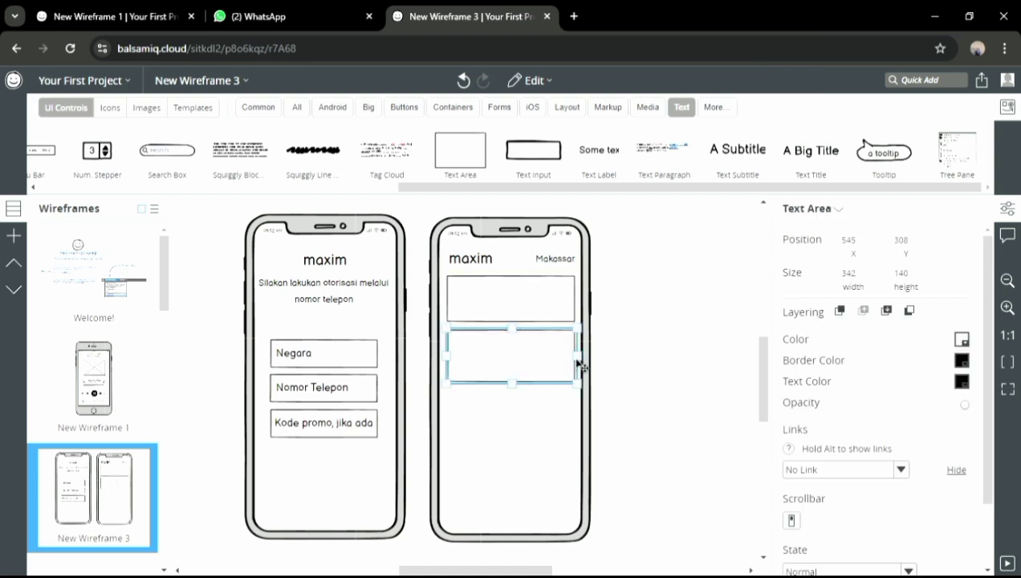
Give the upper text box a white border so it appears borderless
left_click(961, 340)
left_click(990, 377)
left_click(547, 308)
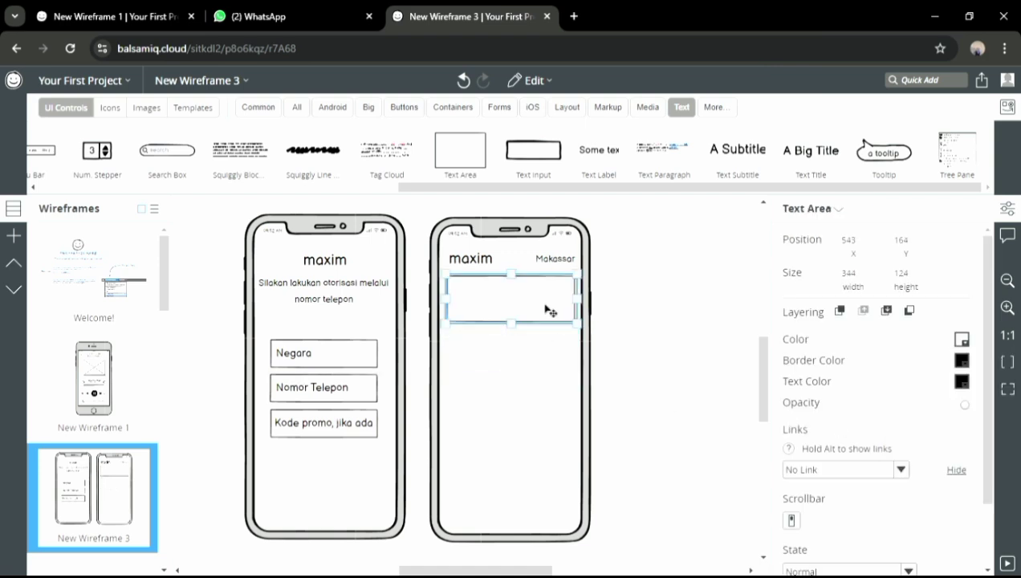
left_click(961, 362)
left_click(990, 397)
left_click(961, 341)
left_click(990, 376)
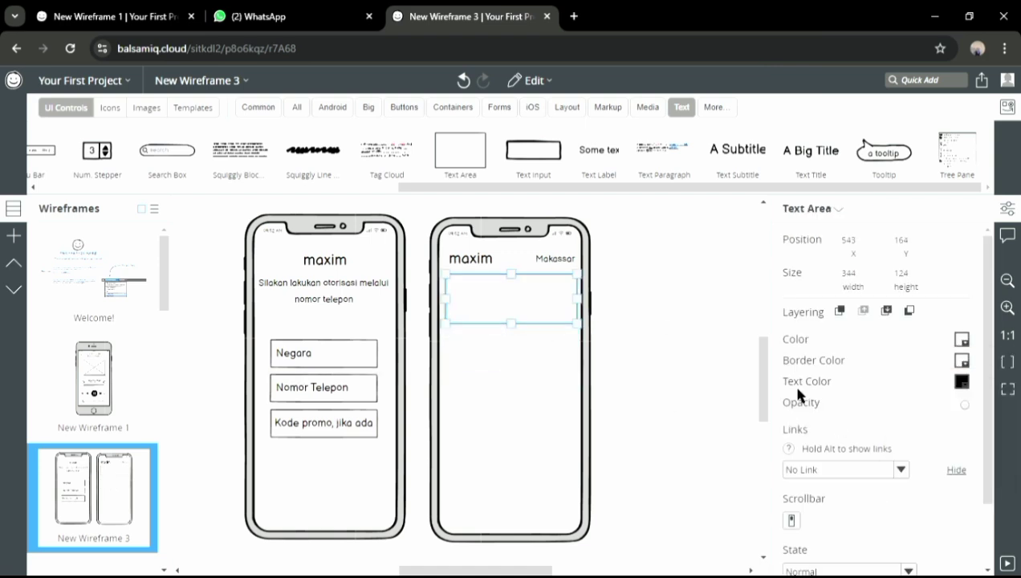
left_click(228, 206)
Drag a small circle shape onto the second phone
left_click(296, 107)
left_click_drag(169, 187, 740, 219)
left_click_drag(559, 150, 469, 301)
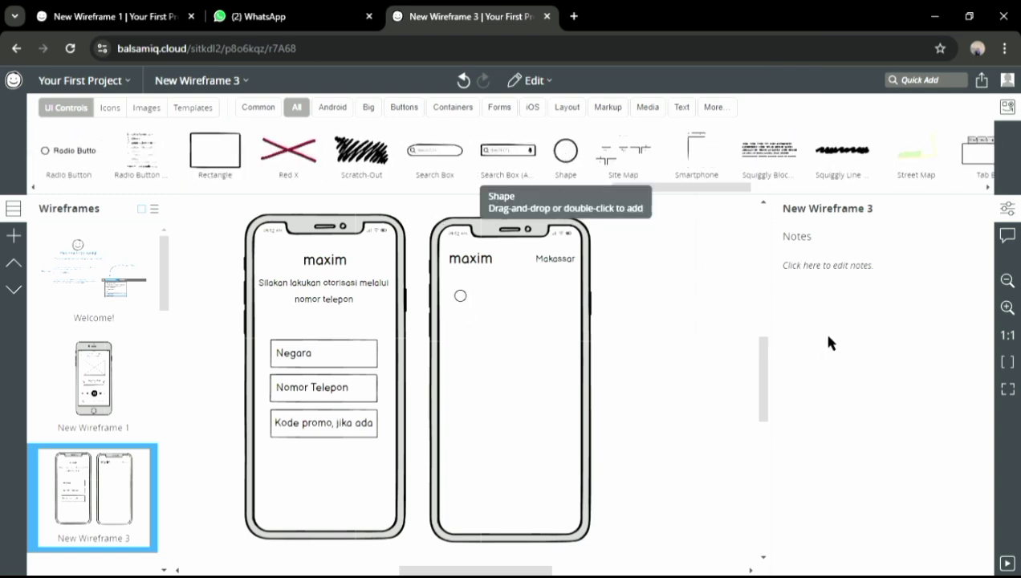
Give the pickup circle on the second phone a red border
left_click(961, 362)
left_click(901, 399)
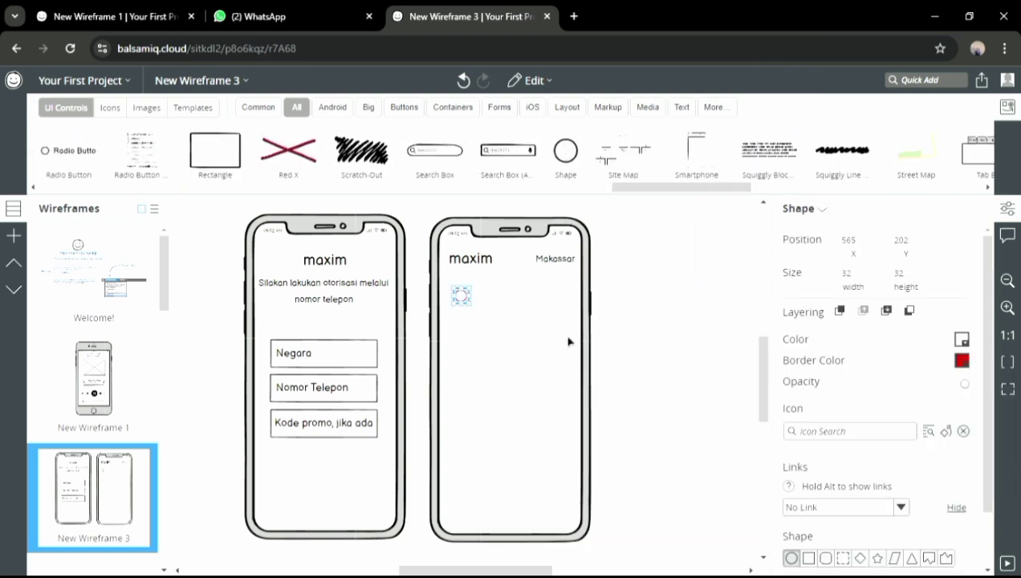
left_click_drag(986, 414, 987, 464)
left_click_drag(987, 464, 987, 413)
left_click(546, 412)
left_click(462, 297)
Add a smaller 'Lokasi Penjemputan' subtitle beside the red circle
left_click(681, 108)
left_click_drag(483, 289, 483, 289)
type("Lokasi Penjemputan")
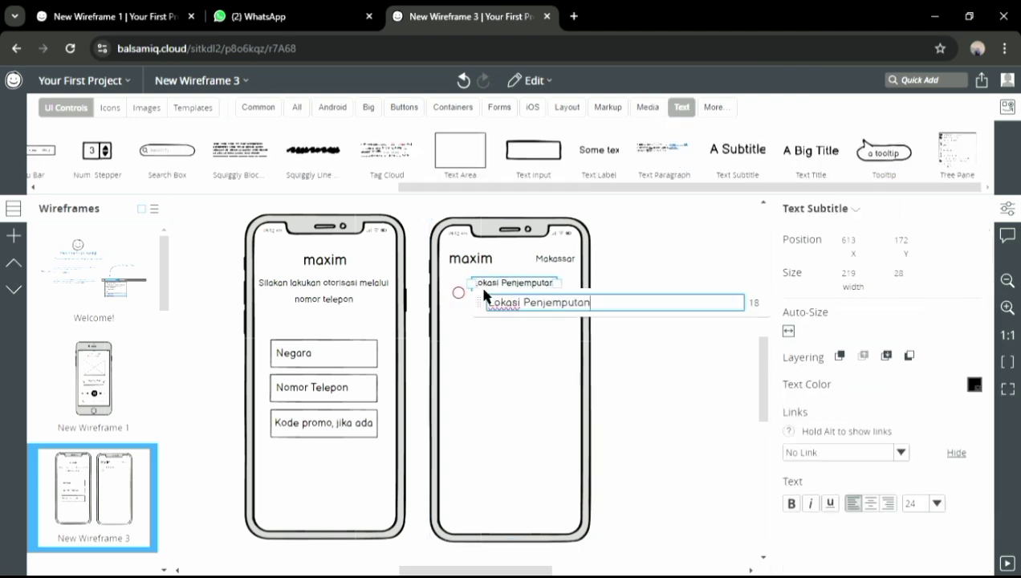
left_click(936, 503)
left_click(918, 435)
left_click(520, 308)
left_click(511, 282)
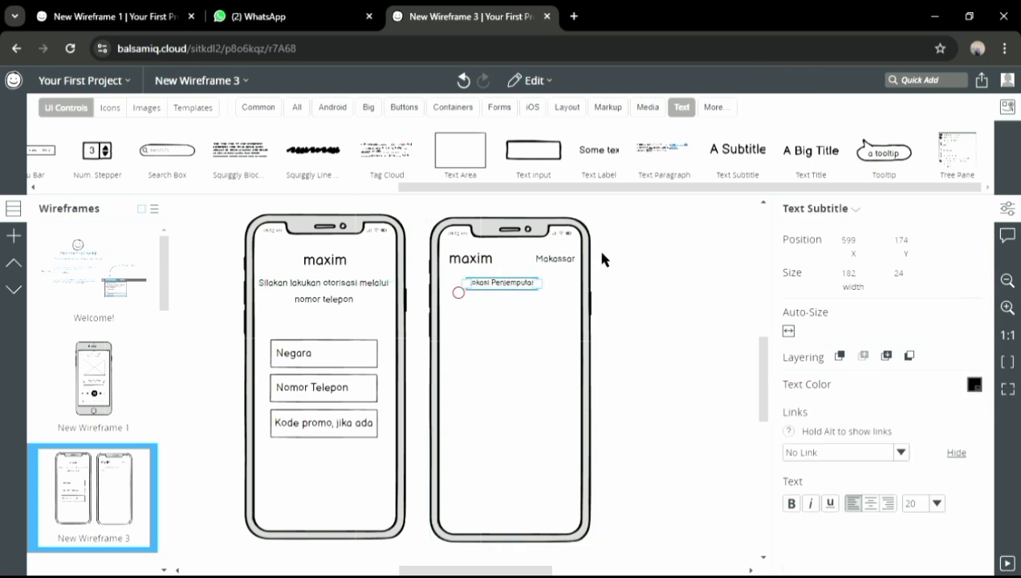
Add a bold, size 24 'Mall Panakkukang' subtitle below the pickup label
left_click_drag(716, 193, 472, 297)
type("Mall Panakkukang")
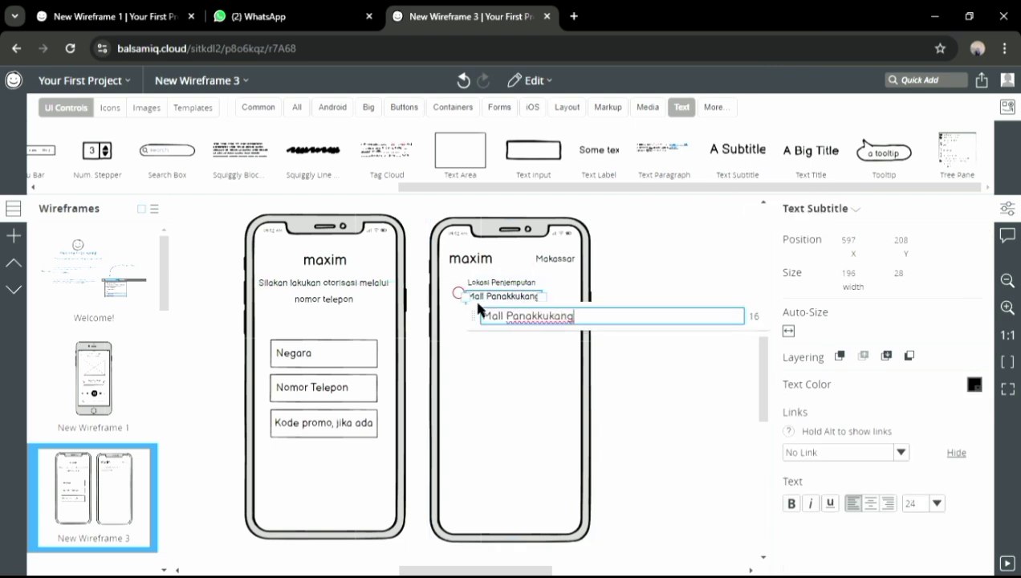
left_click(935, 503)
left_click(937, 506)
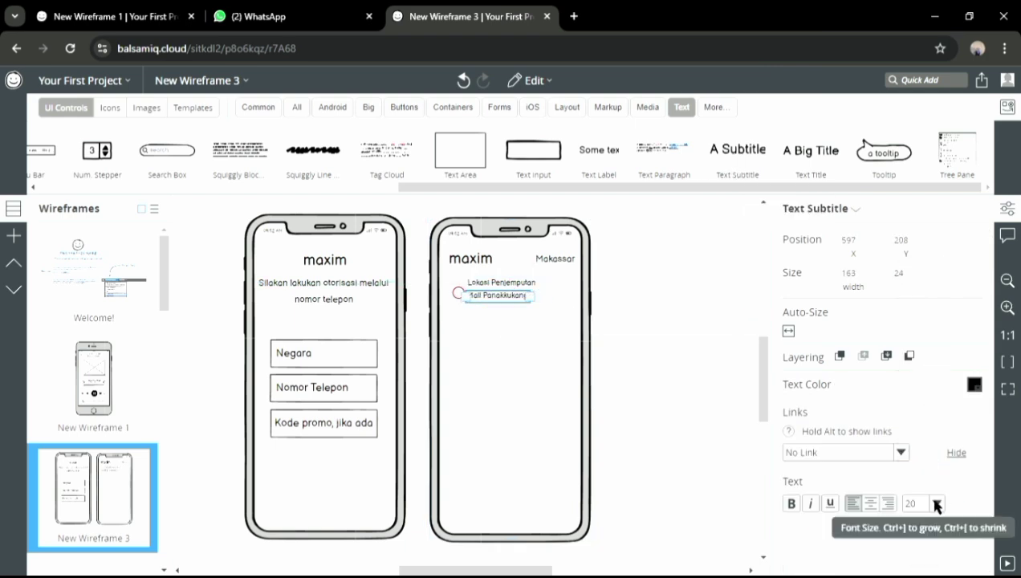
left_click(792, 503)
left_click_drag(509, 299, 510, 296)
left_click(660, 241)
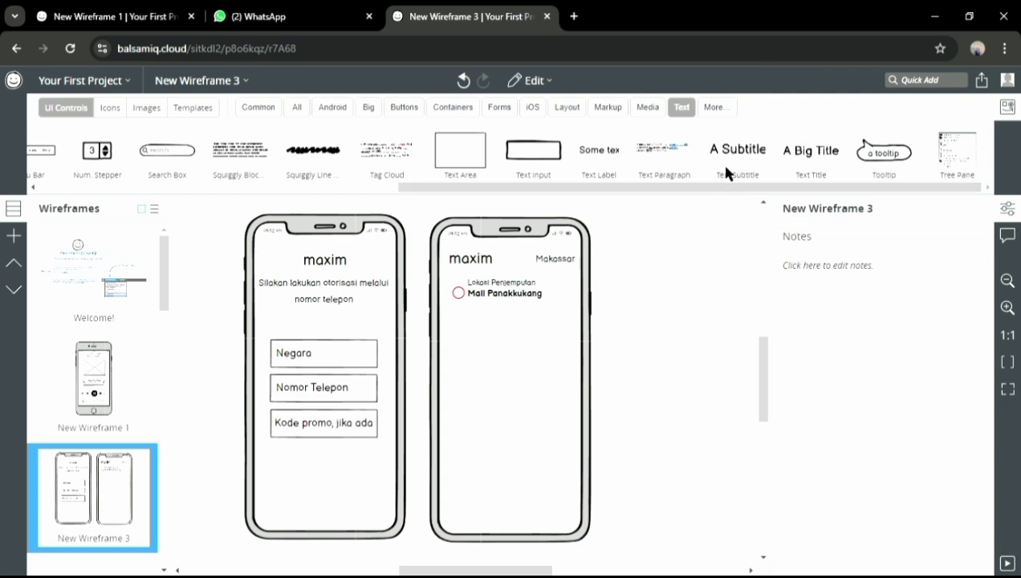
Add a 'Jalan Boulevard' subtitle under Mall Panakkukang at font size 20
left_click_drag(725, 167, 477, 311)
double_click(475, 307)
type("Jalan Boulevar")
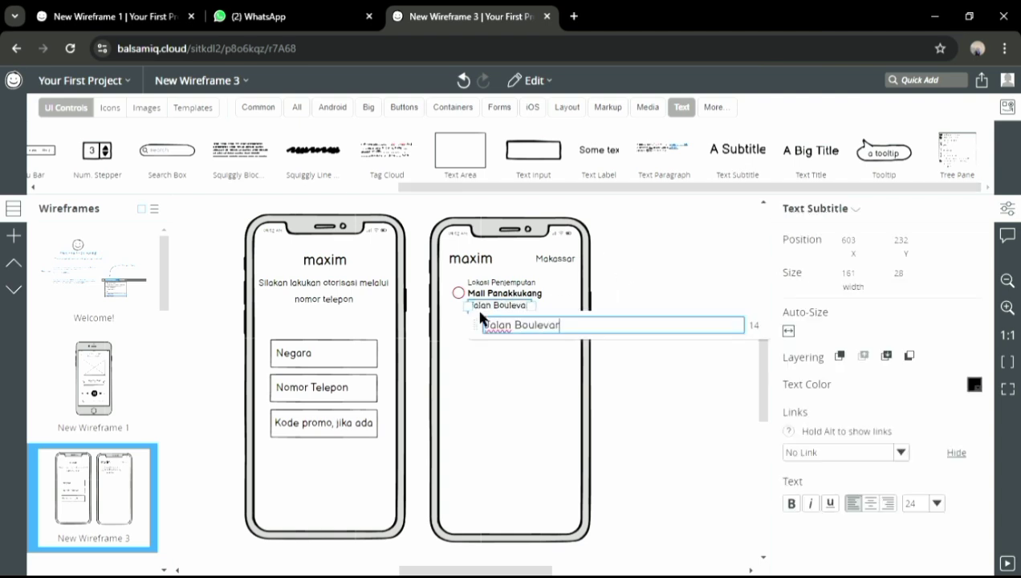
type("d")
left_click(936, 505)
left_click(914, 417)
left_click(659, 377)
left_click(499, 306)
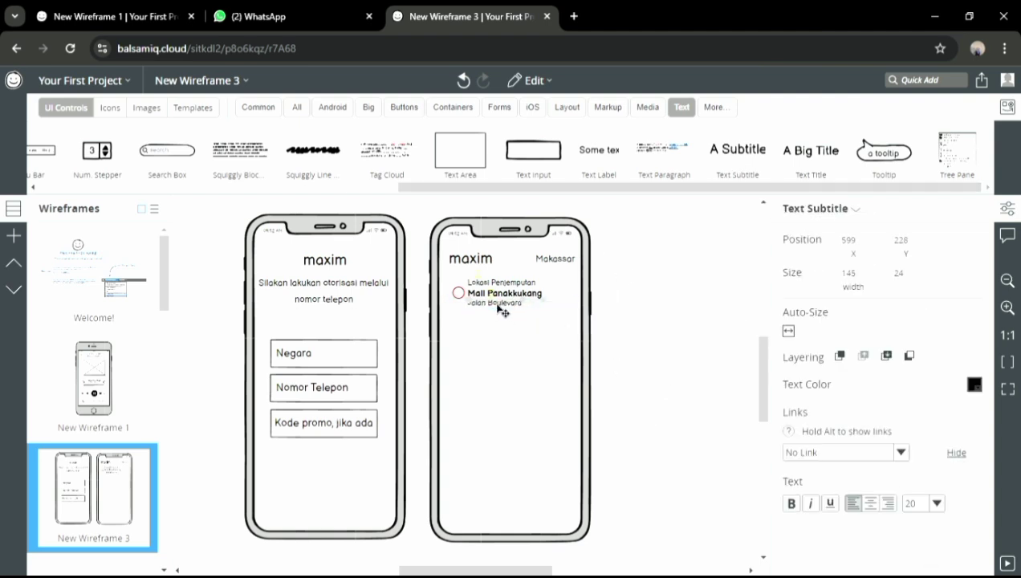
left_click(594, 332)
Try a text area and a search box for the 'Lobby Utama' line, then delete both
left_click_drag(459, 150, 498, 327)
key("Delete")
type("Lo")
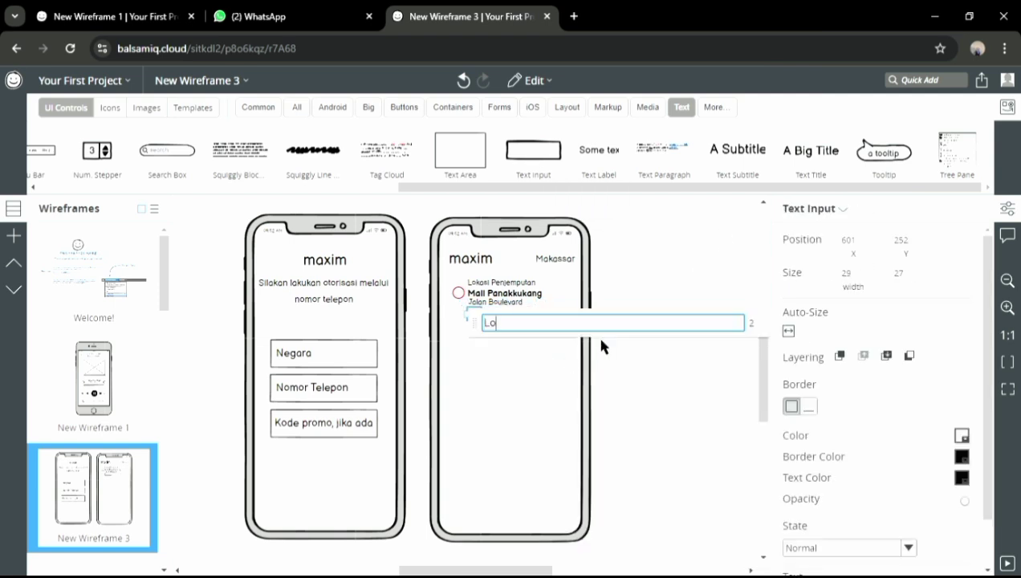
type("bby Utama")
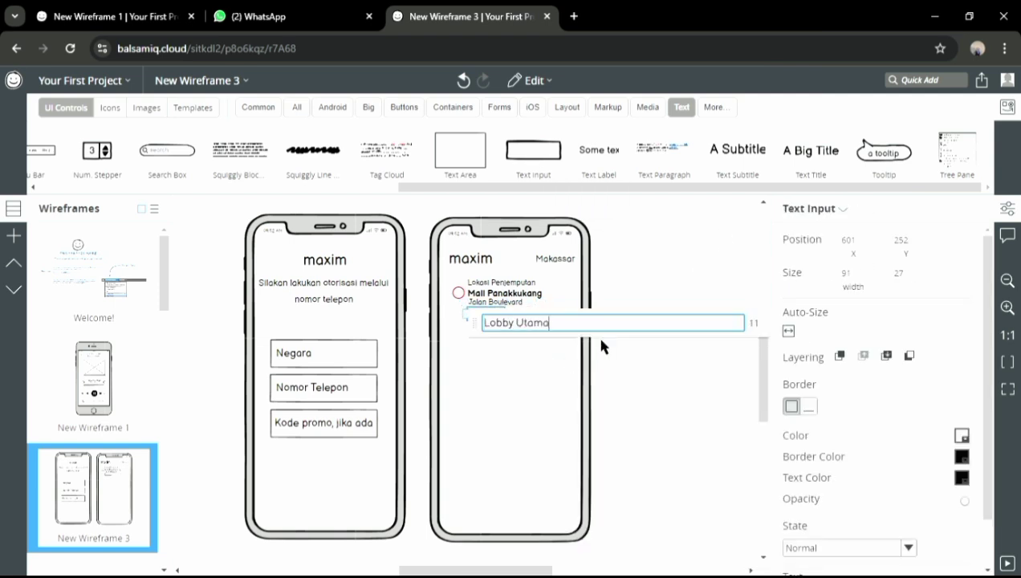
key("Return")
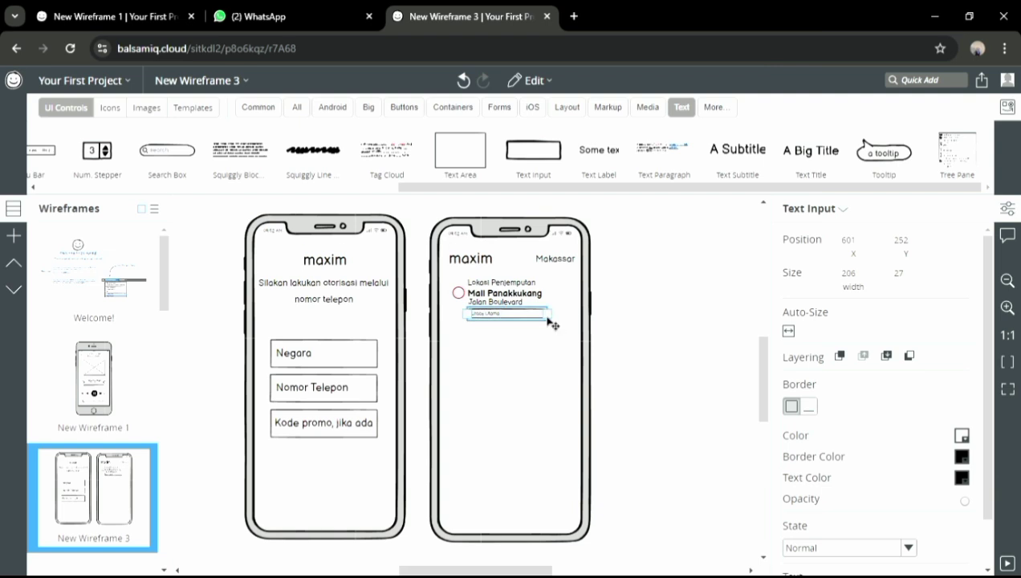
left_click_drag(543, 358, 560, 300)
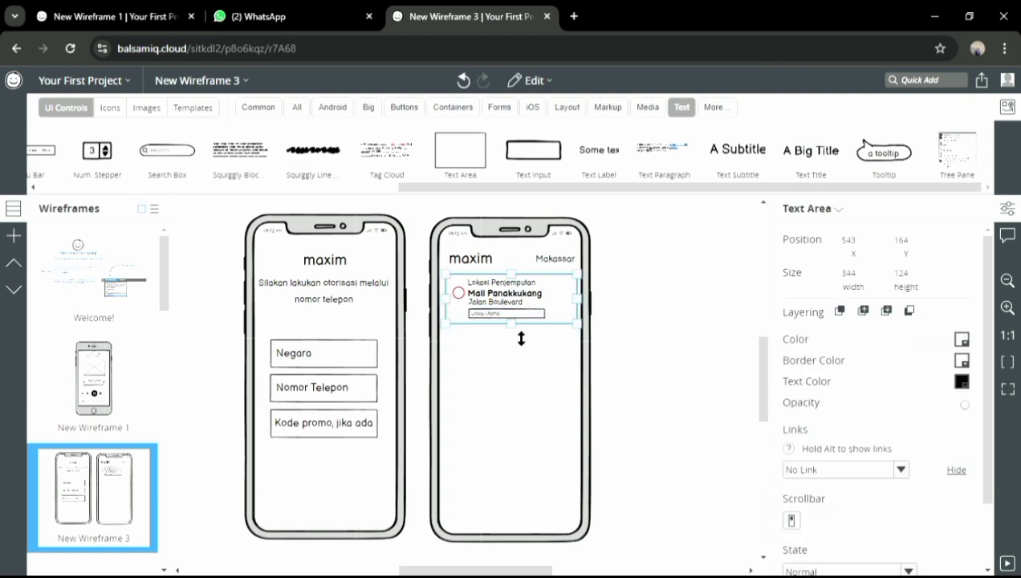
left_click(517, 313)
key("Delete")
left_click_drag(167, 151, 481, 334)
left_click(474, 329)
key("Delete")
left_click_drag(423, 188, 181, 188)
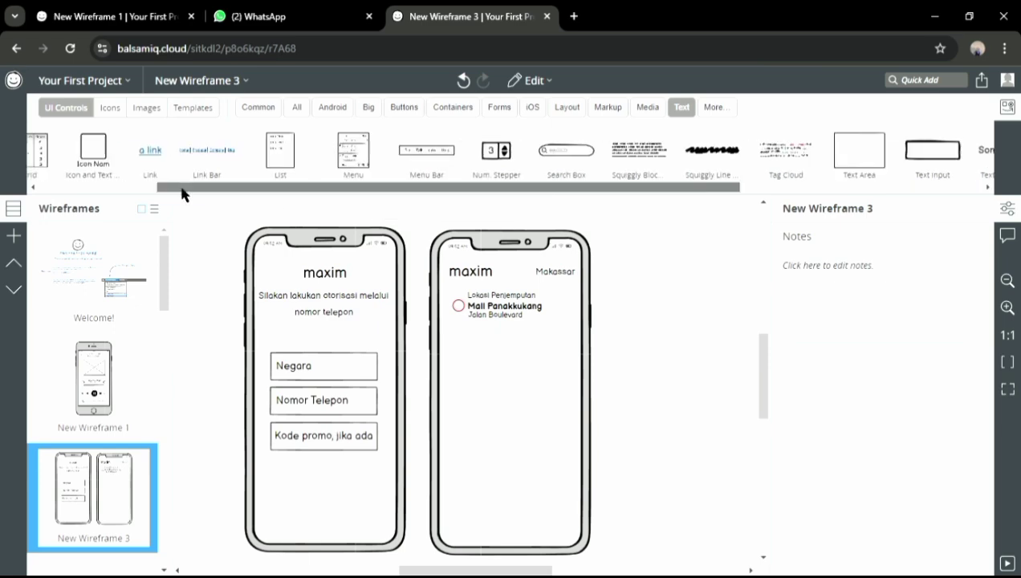
Browse the library component categories, undoing an accidental move of the left phone frame
left_click(297, 107)
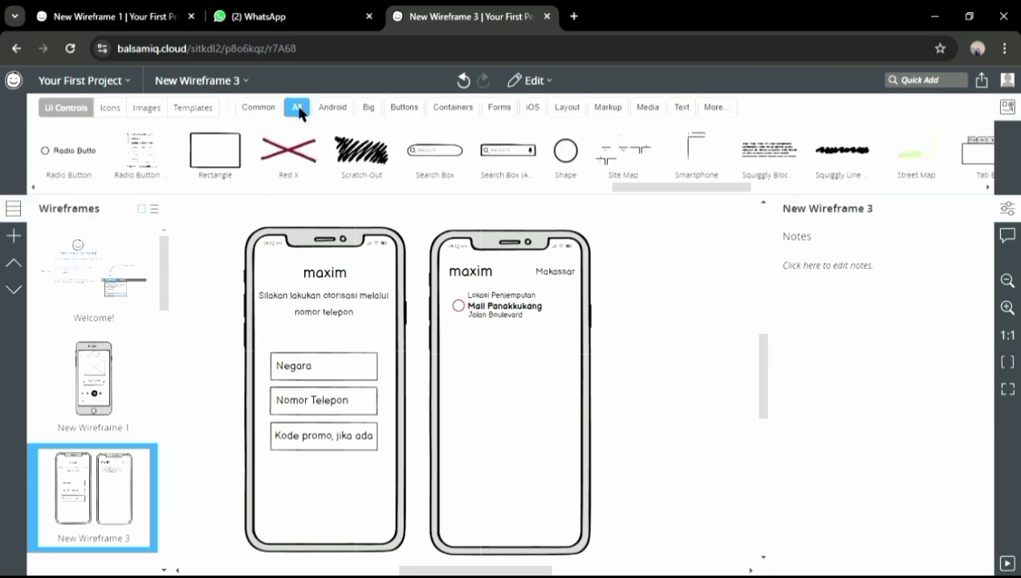
left_click_drag(634, 187, 750, 193)
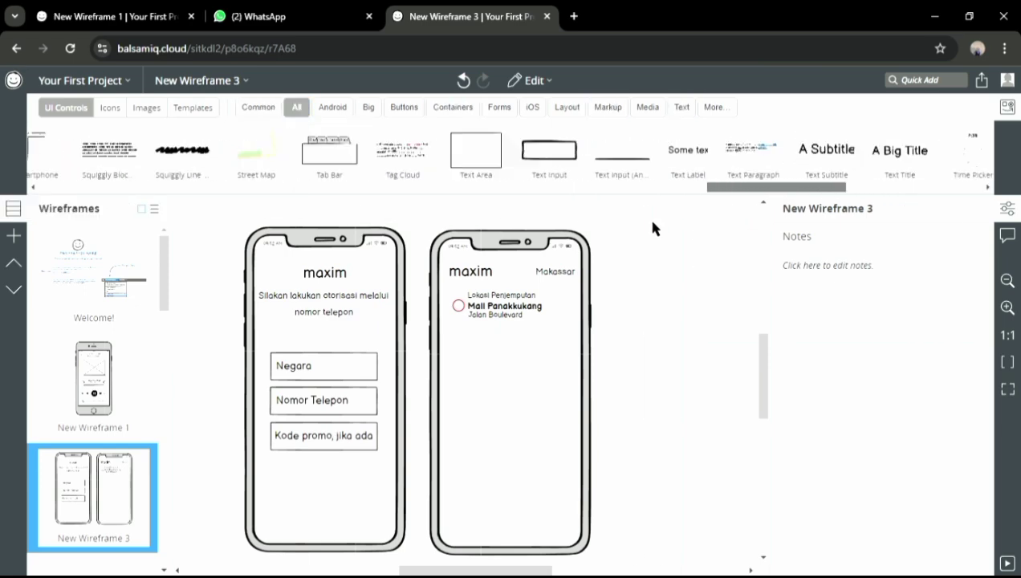
left_click_drag(653, 223, 245, 233)
left_click_drag(251, 232, 205, 209)
left_click(463, 80)
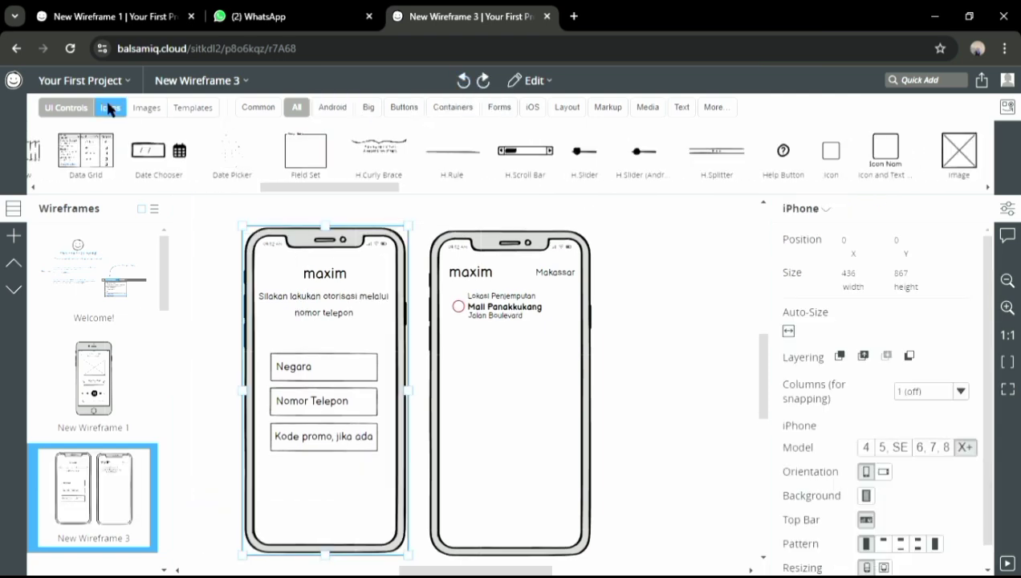
left_click(404, 107)
left_click(472, 111)
left_click(504, 113)
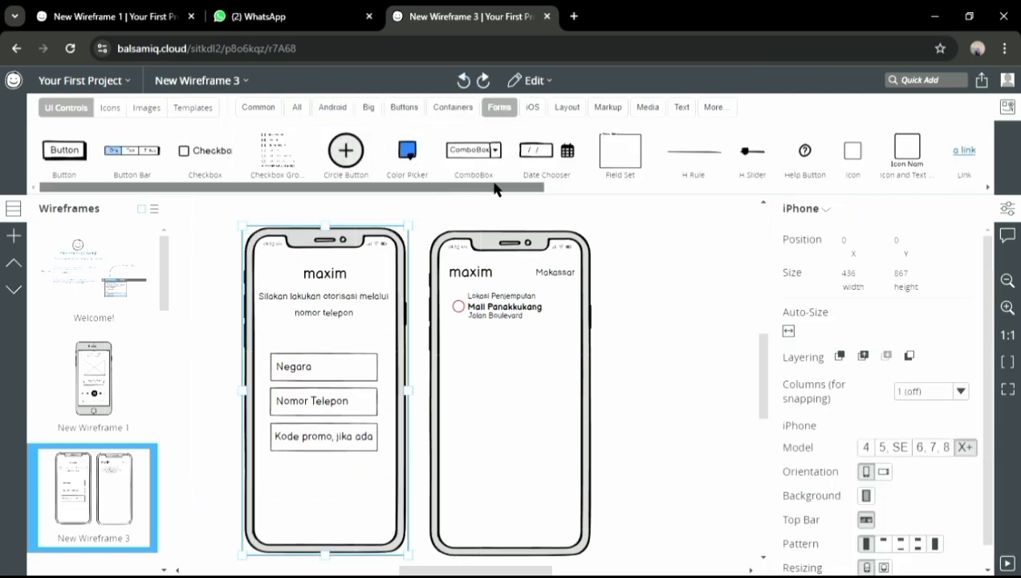
scroll(625, 129, "down", 5)
left_click(567, 106)
left_click(608, 106)
left_click(682, 107)
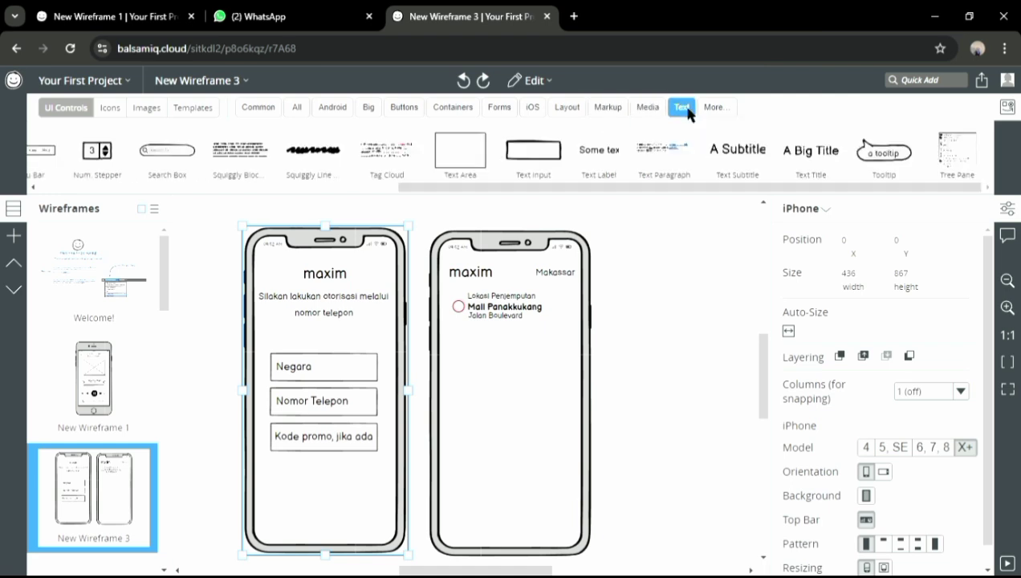
Add the 'Lobby Utama' line under Jalan Boulevard using a one-line, white-bordered text area
left_click_drag(476, 331, 475, 331)
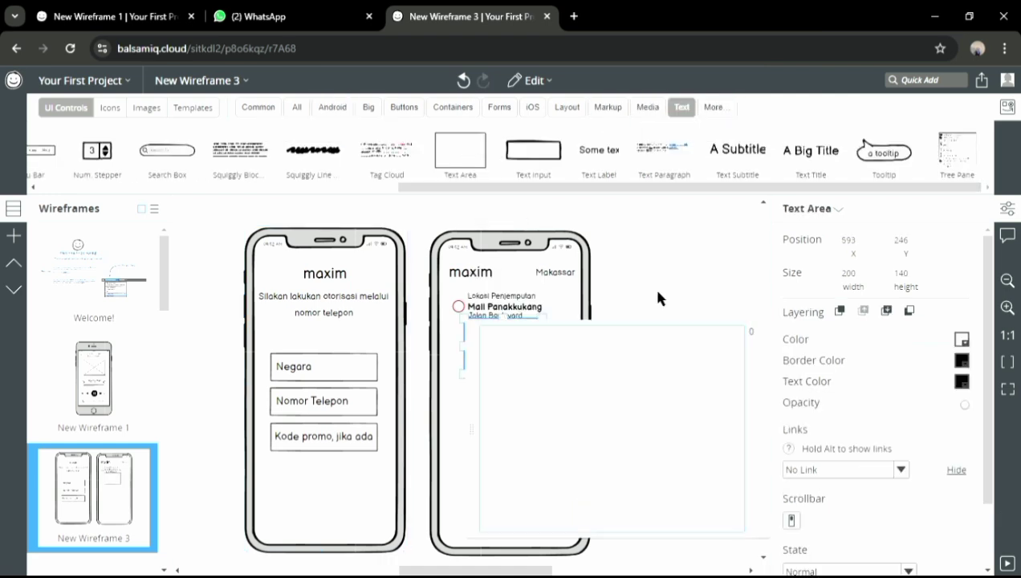
left_click(654, 290)
left_click_drag(540, 346, 573, 346)
left_click_drag(519, 373, 519, 333)
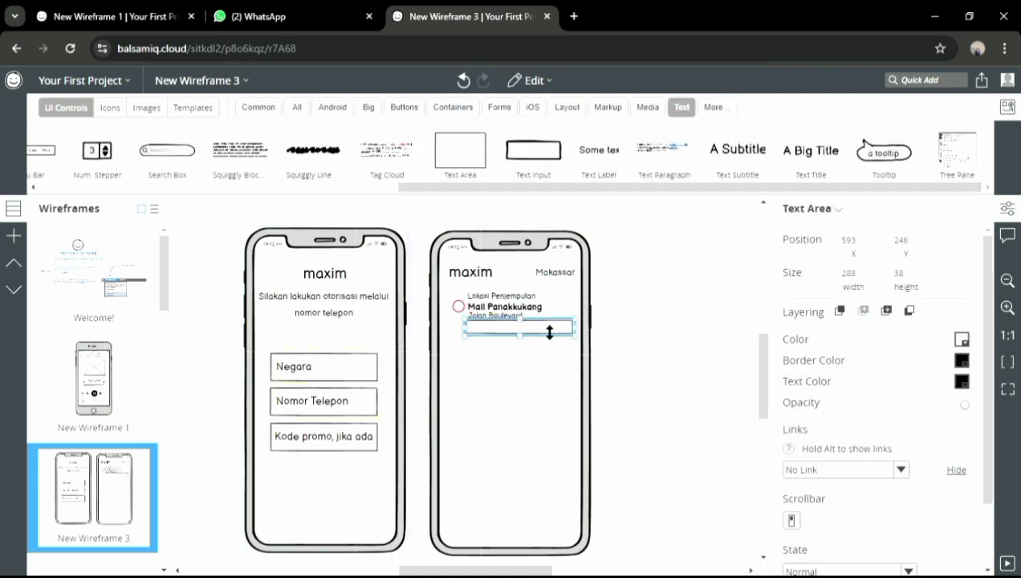
left_click(962, 360)
left_click(963, 406)
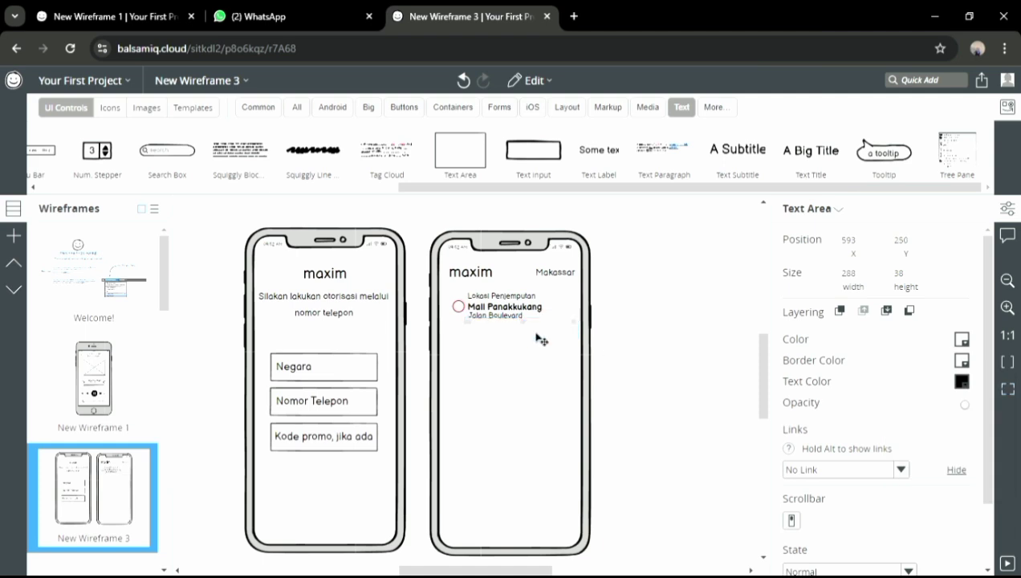
left_click_drag(738, 149, 485, 332)
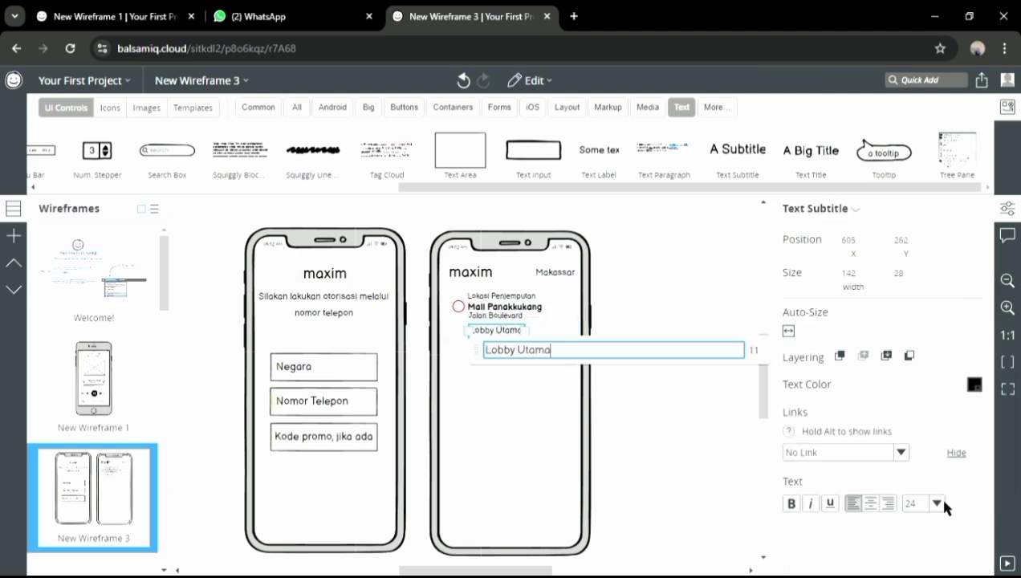
left_click(618, 416)
left_click(619, 415)
Place the Arrows 'Angle Right Solid' icon beside Mall Panakkukang
left_click(110, 107)
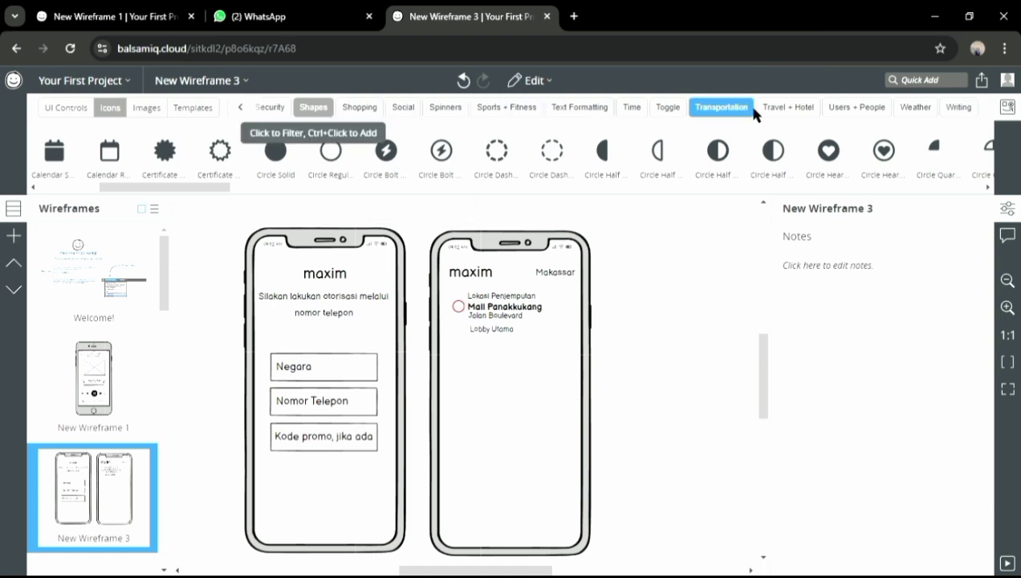
left_click(240, 107)
left_click(240, 106)
left_click(420, 110)
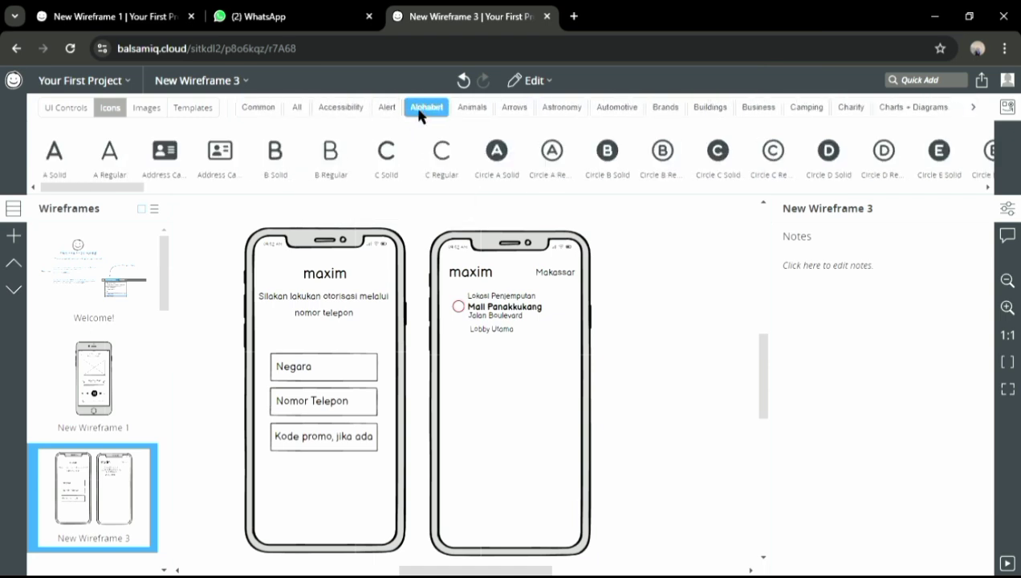
left_click(515, 107)
left_click_drag(276, 150, 565, 306)
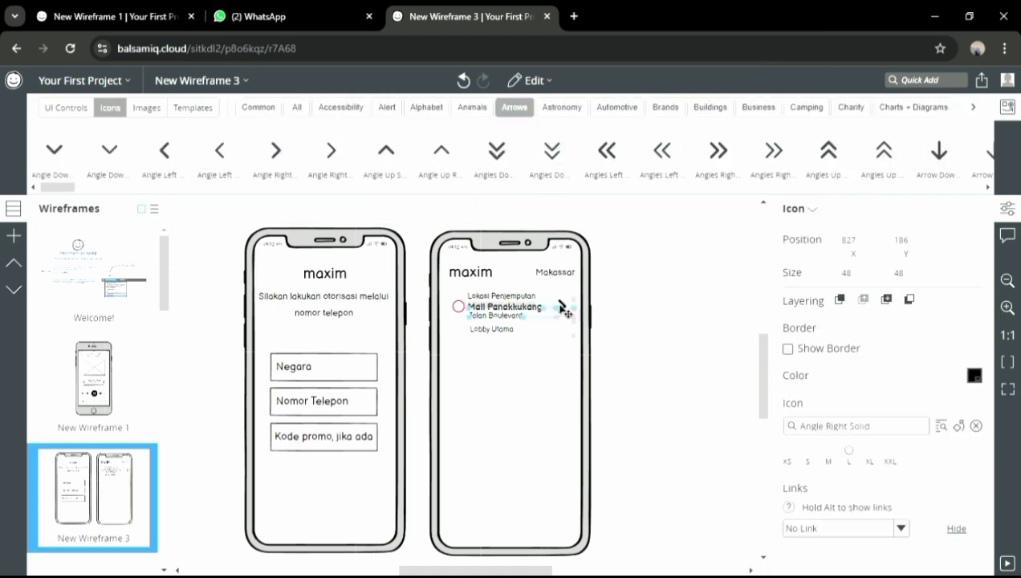
left_click(65, 107)
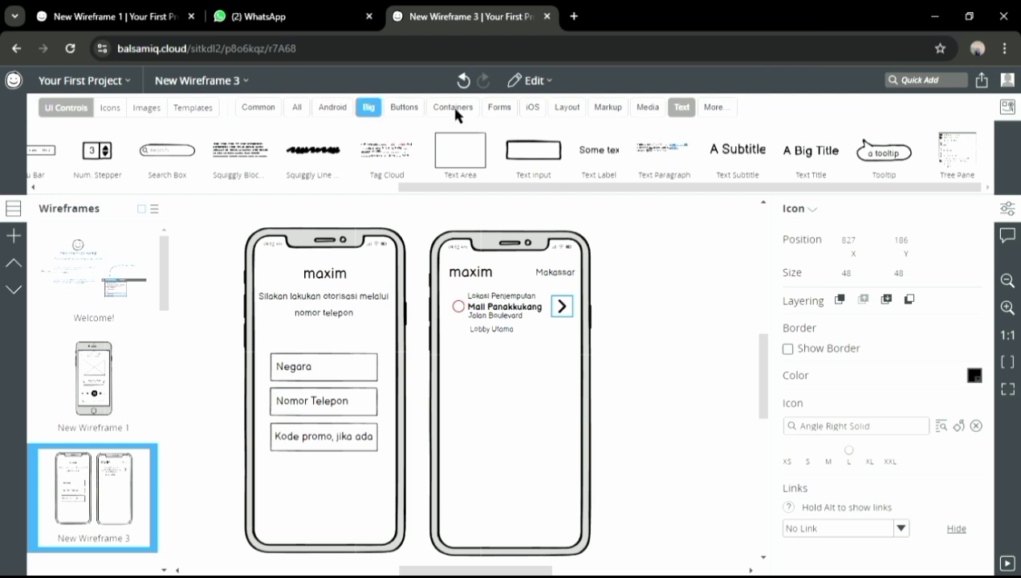
Add a destination circle below the pickup block
left_click(493, 108)
left_click_drag(502, 187, 679, 192)
left_click(647, 108)
left_click(297, 107)
left_click_drag(695, 151, 467, 383)
left_click(625, 234)
left_click(681, 106)
Add a size 20 'Tujuan' label and the name 'Poltekkes Kemenkes Makassar'
left_click_drag(737, 149, 479, 362)
type("Tujuan")
left_click(937, 504)
left_click(920, 454)
left_click(523, 450)
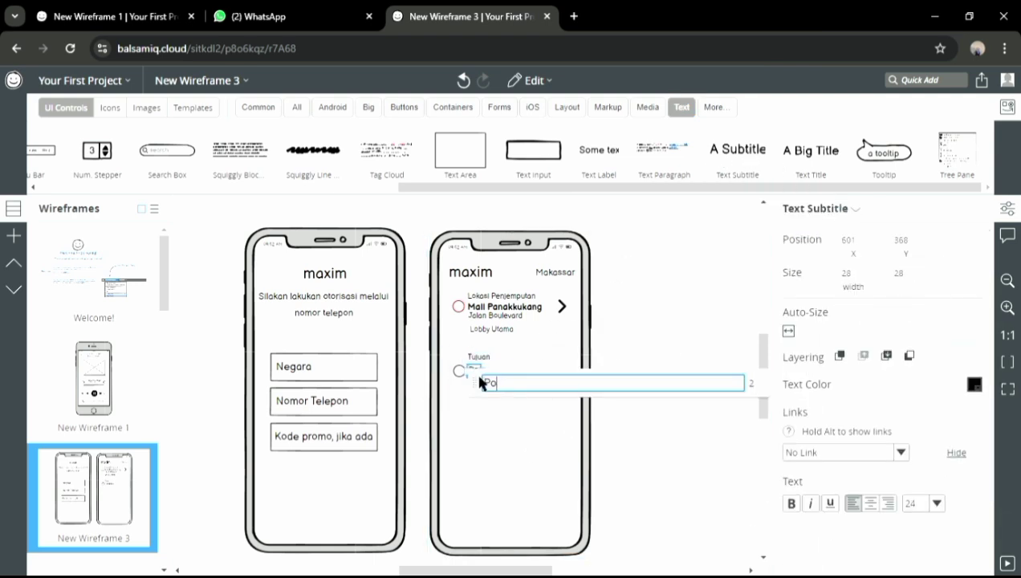
type("Poltekkes Kemenkes Makassar")
key("Return")
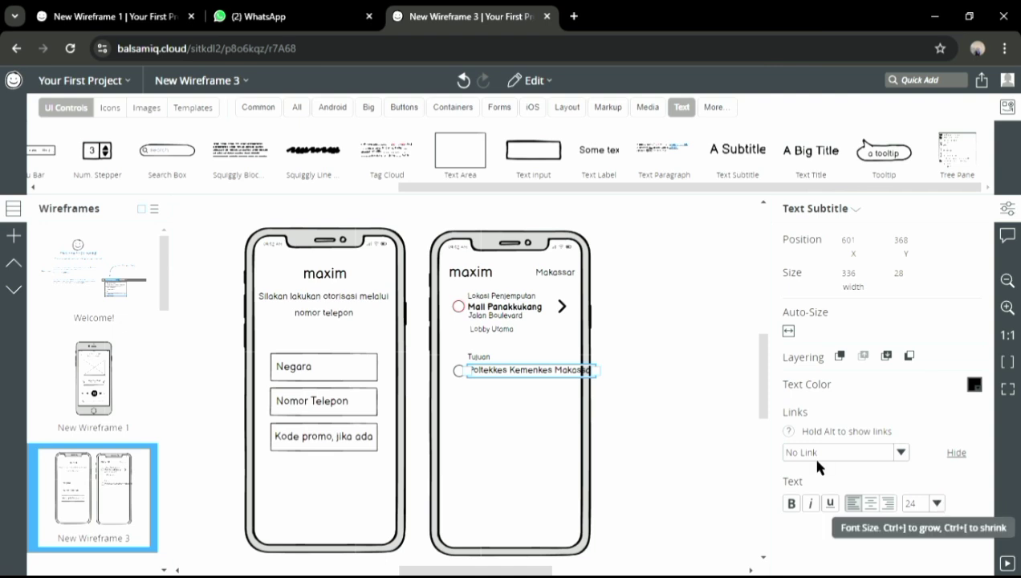
Align the destination circle, label and name, making the name bold at size 20
left_click(459, 374)
left_click_drag(463, 313, 464, 312)
left_click(473, 361)
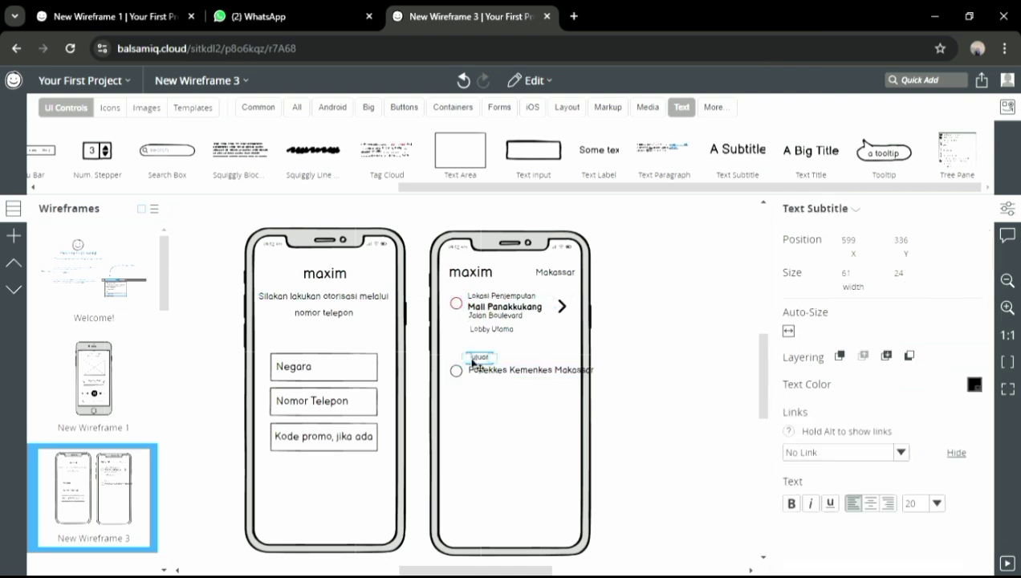
left_click_drag(501, 373, 494, 369)
left_click(522, 360)
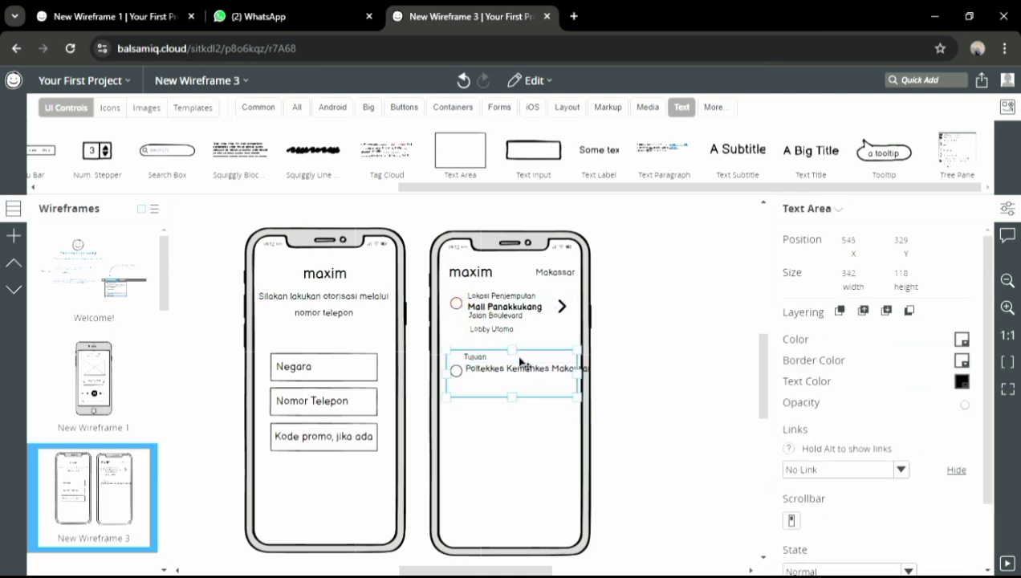
left_click(477, 357)
left_click_drag(457, 372, 459, 366)
left_click_drag(484, 371, 481, 366)
left_click(935, 503)
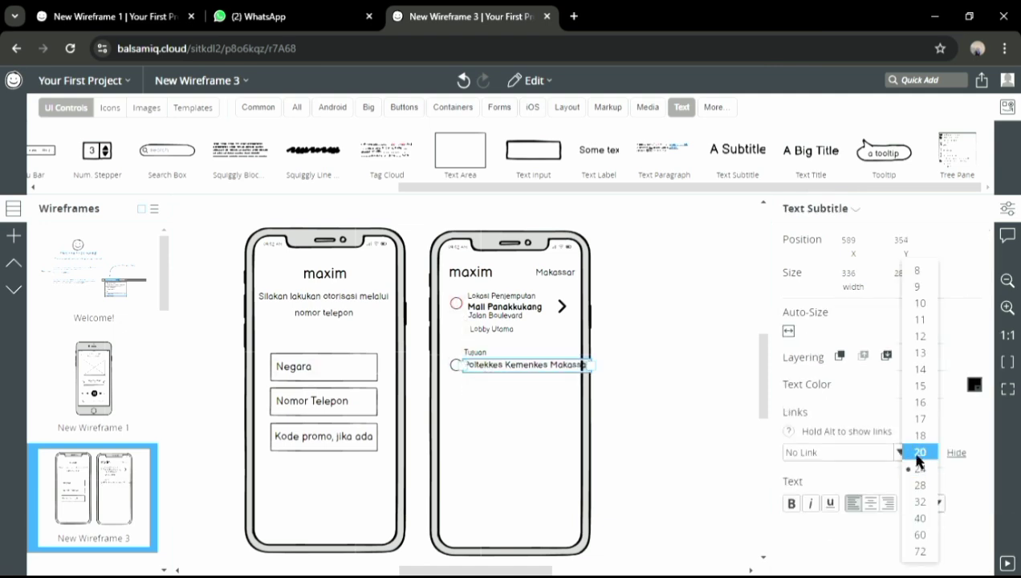
left_click(918, 454)
left_click(792, 504)
Add the size 20 street line 'Jalan Monumen Emmy Saelan III' and an empty text area below
left_click_drag(737, 153, 478, 389)
type("Jalan Monumen Emmy Saelan III")
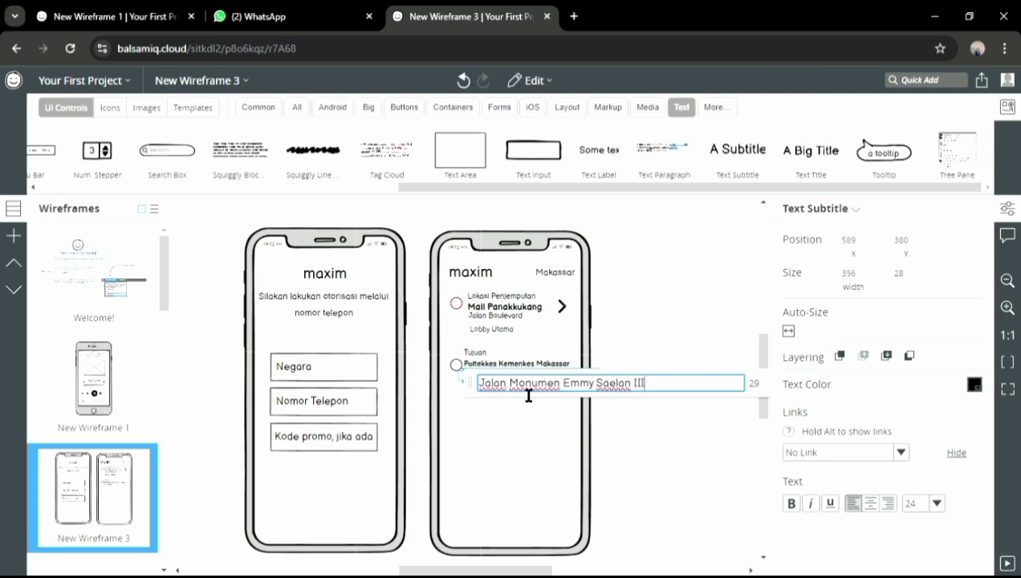
left_click(531, 404)
left_click(538, 377)
left_click(935, 503)
left_click(920, 455)
left_click(526, 414)
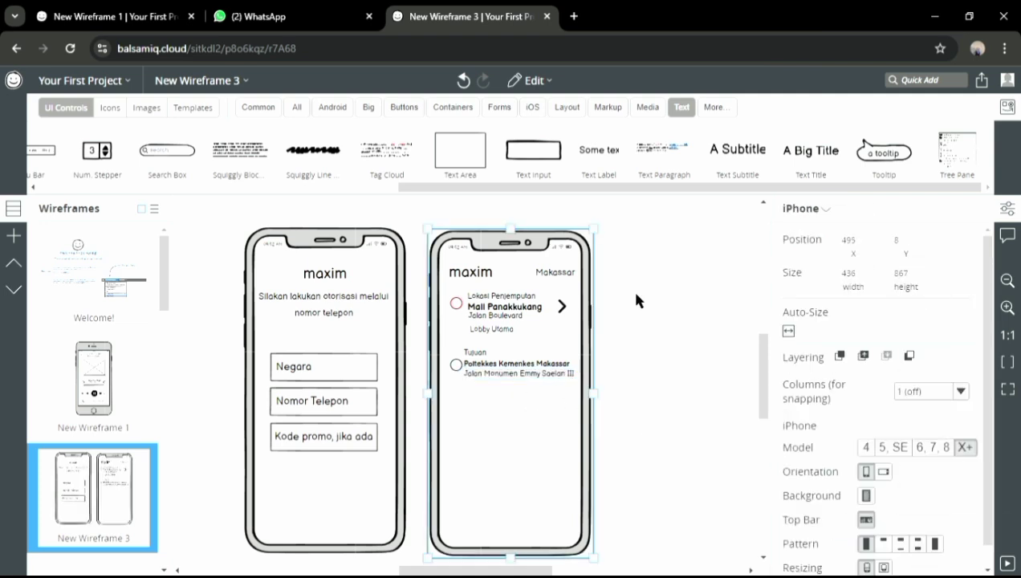
left_click_drag(473, 161, 590, 422)
Flatten the box under Tujuan into a thin bar and add a wider text box below it
left_click(536, 362)
left_click(511, 423)
left_click_drag(512, 438, 512, 400)
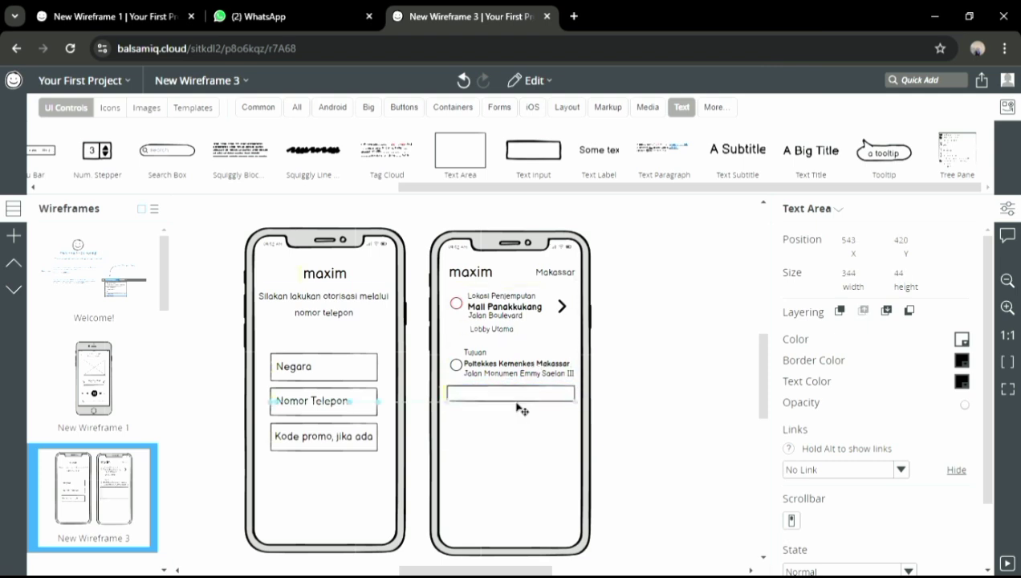
left_click_drag(467, 154, 455, 417)
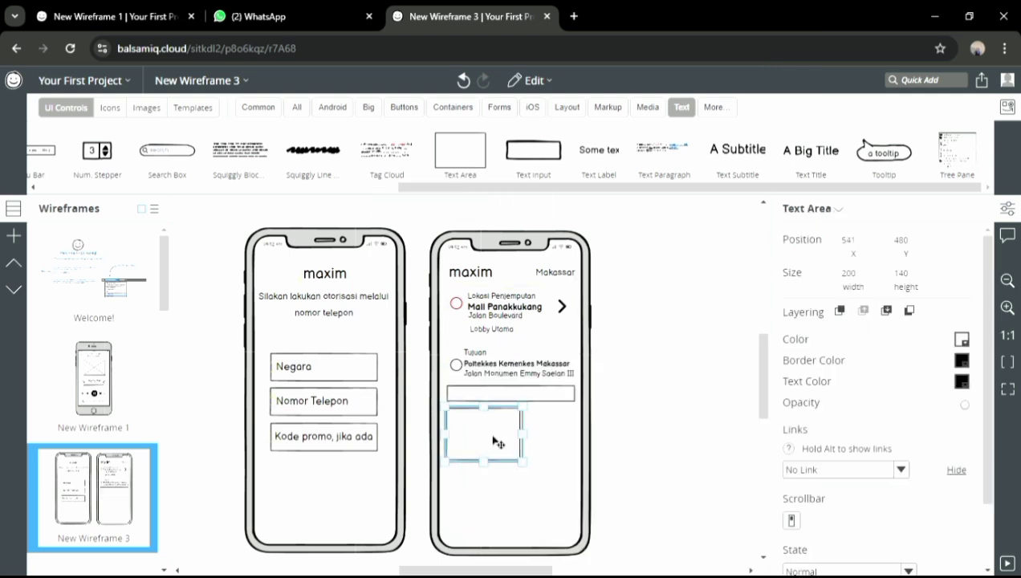
mouse_move(521, 436)
left_mouse_down()
mouse_move(571, 449)
mouse_move(522, 423)
left_mouse_up()
Shorten the lower box, make its border white, and delete the thin bar under Tujuan
left_click(961, 361)
left_click(987, 399)
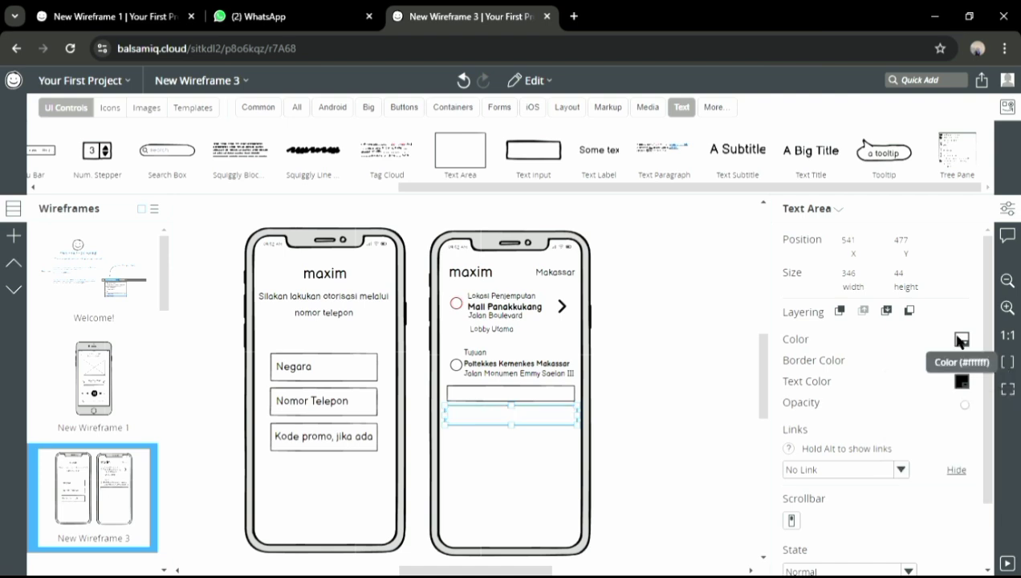
left_click(961, 341)
left_click(987, 378)
left_click(511, 394)
key("Delete")
left_click(574, 467)
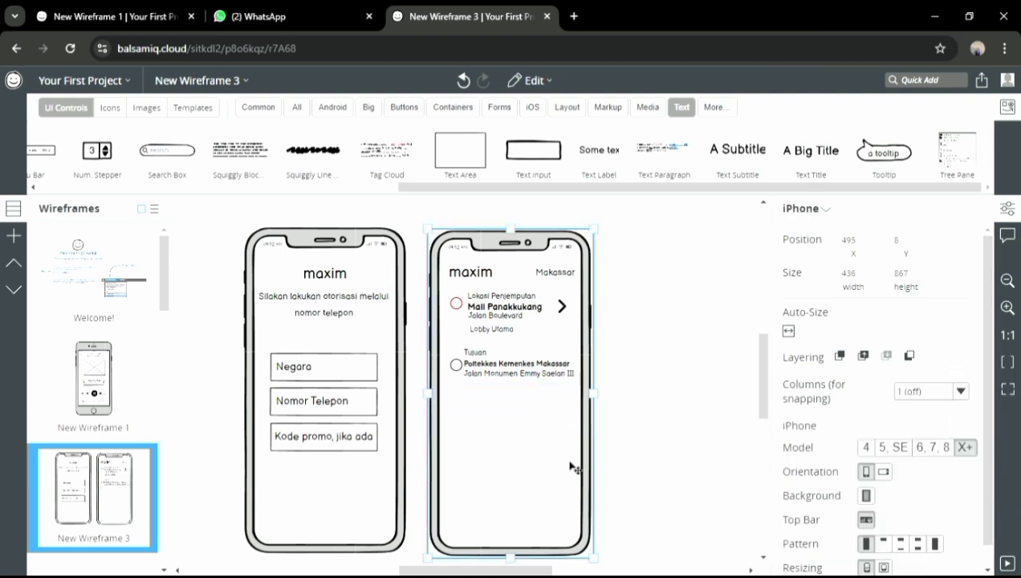
Add two narrow text boxes side by side with white border and white fill
left_click_drag(460, 150, 463, 444)
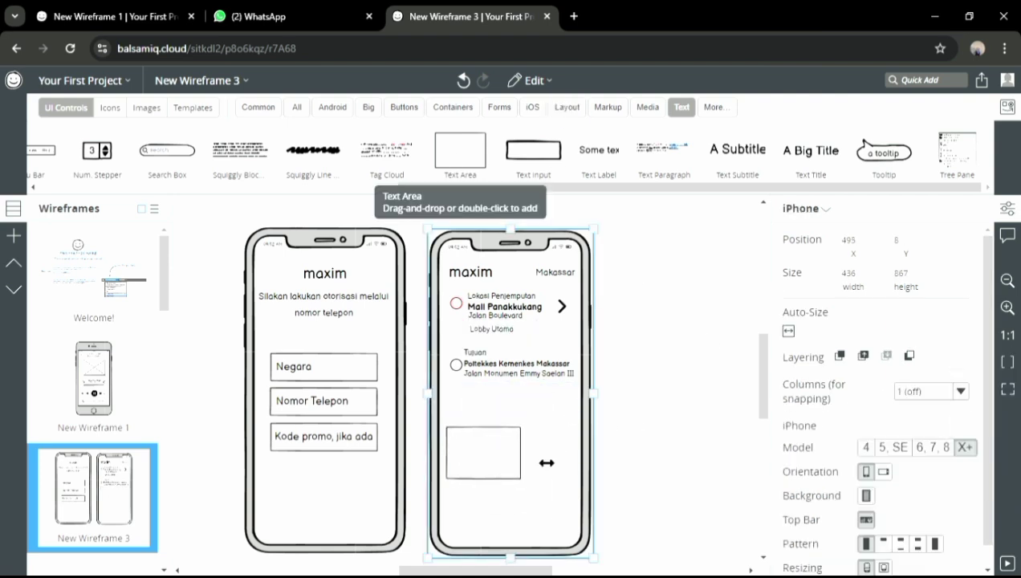
left_click_drag(521, 455, 486, 458)
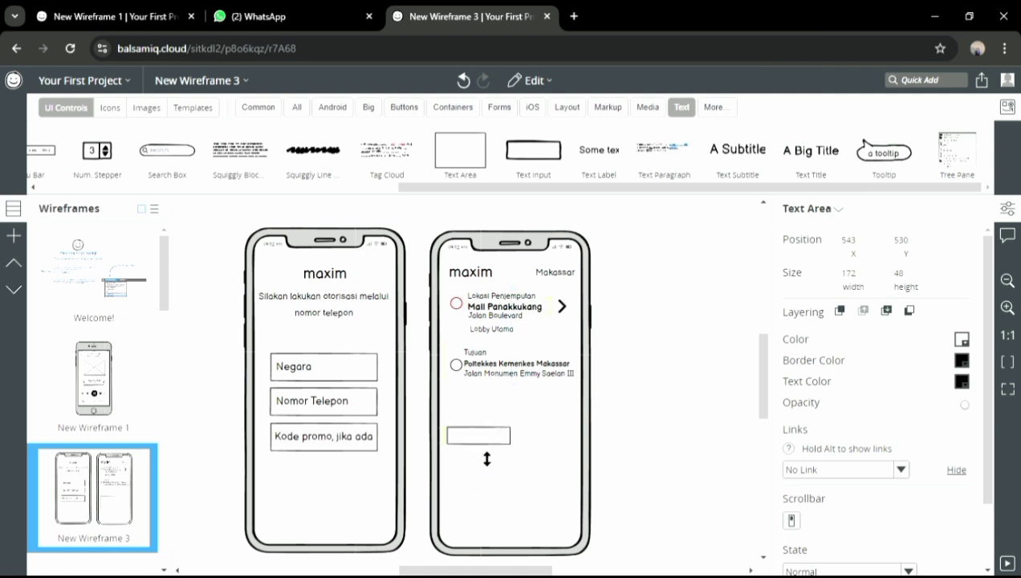
left_click_drag(460, 150, 519, 431)
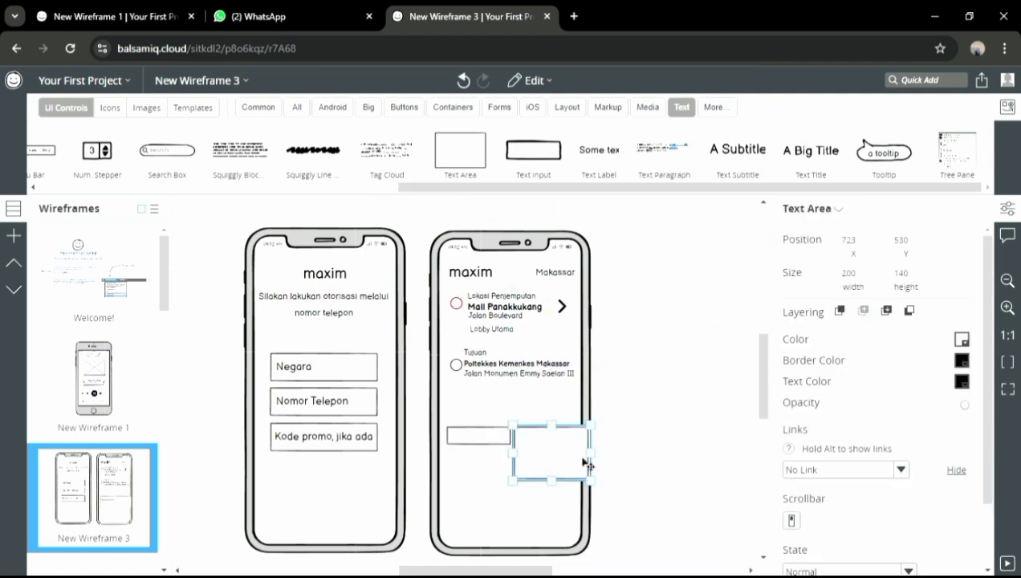
left_click_drag(590, 466, 548, 449)
left_click(961, 360)
left_click(984, 398)
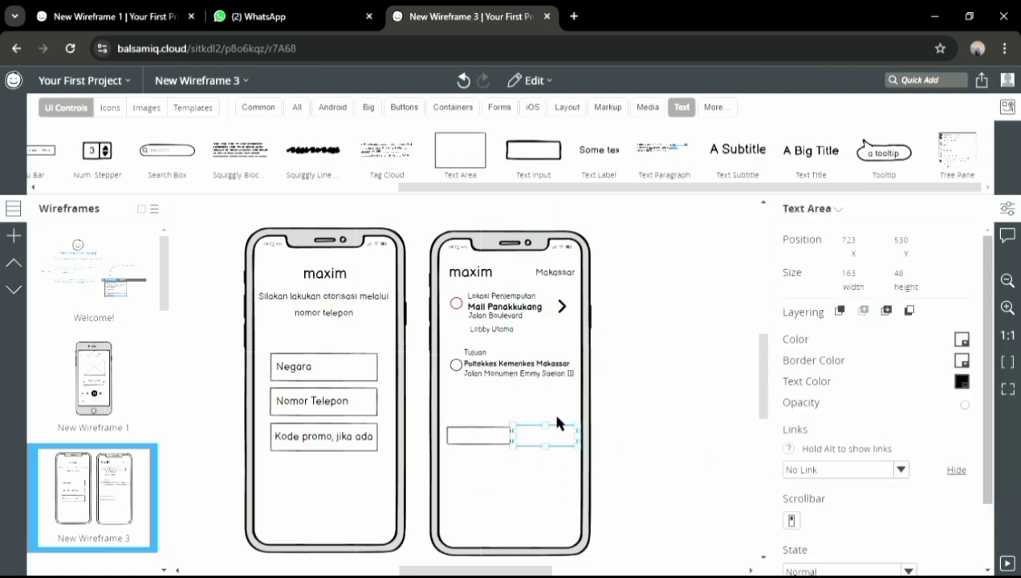
left_click(489, 435)
left_click(961, 339)
left_click(979, 377)
left_click(518, 482)
Add another narrowed text box, reposition it and resize the neighbouring boxes
left_click_drag(478, 153, 455, 459)
left_click_drag(524, 475, 474, 488)
left_click_drag(460, 151, 510, 461)
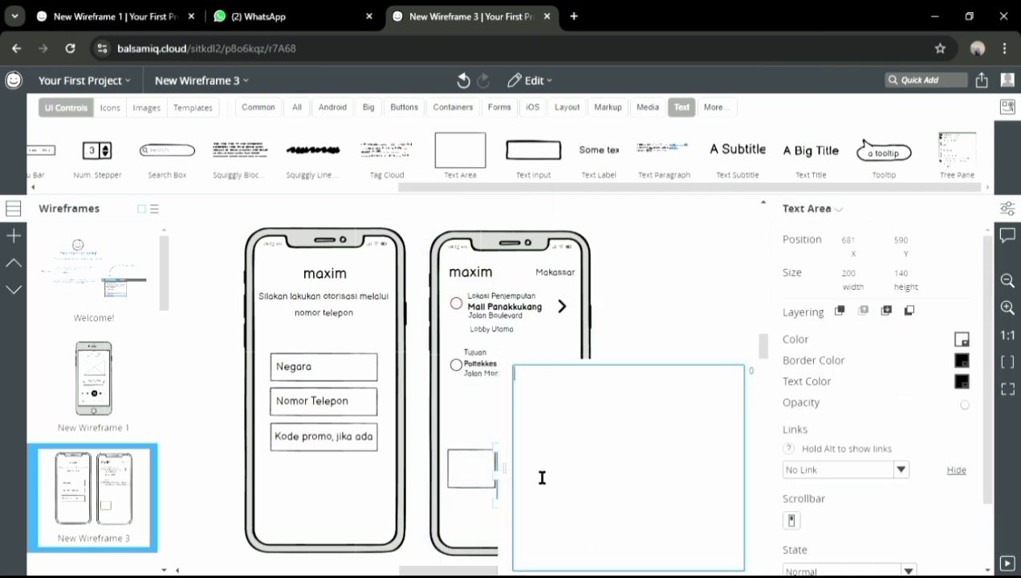
left_click(506, 490)
left_click_drag(549, 491, 501, 479)
left_click(469, 474)
left_click_drag(524, 472, 520, 472)
left_click_drag(529, 514, 536, 482)
Add a third small text box beside the others and extend the second box left
left_click_drag(468, 155, 546, 474)
left_click(551, 477)
left_click_drag(610, 481, 577, 483)
left_click_drag(558, 503, 558, 491)
left_click(475, 472)
left_click_drag(492, 472, 491, 472)
Set the border colour of all three boxes to white
left_click(511, 472)
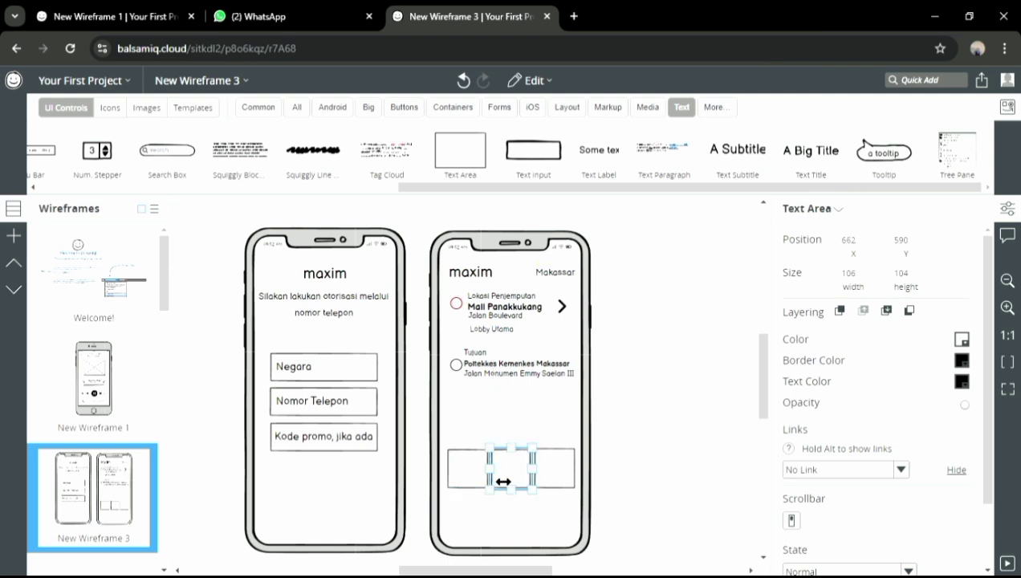
left_click(962, 361)
left_click(981, 396)
left_click(961, 339)
left_click(980, 375)
left_click(566, 479)
left_click(961, 361)
left_click(986, 395)
left_click(961, 341)
left_click(984, 375)
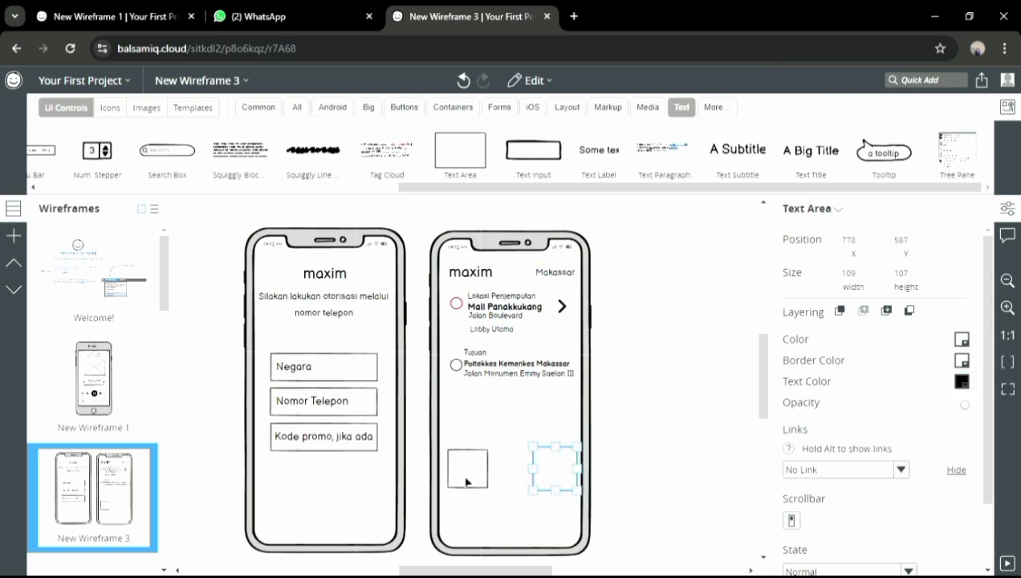
left_click(467, 479)
left_click(961, 361)
left_click(984, 395)
Add a wide strip near the phone's bottom, height 54, with white border and fill
left_click_drag(458, 146, 461, 512)
left_click(622, 319)
left_click(483, 531)
left_click_drag(522, 524, 574, 529)
left_click_drag(511, 549, 516, 522)
left_click(962, 361)
left_click(984, 395)
left_click(962, 340)
left_click(986, 375)
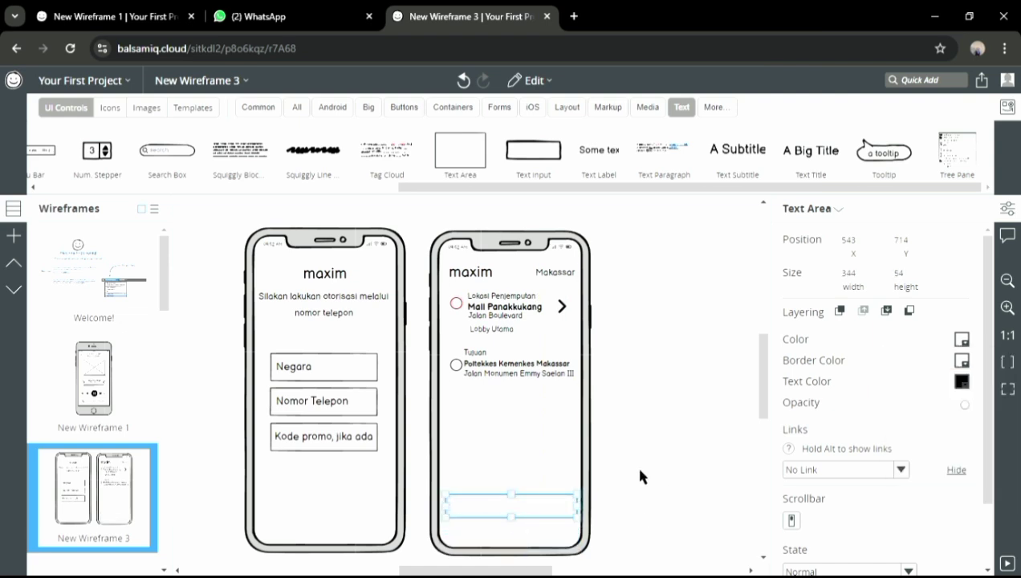
left_click_drag(737, 149, 636, 337)
Add the 'Perincian' subtitle below Tujuan with a medium Square Sliders icon beside it
left_click_drag(480, 431, 475, 415)
type("Perincian")
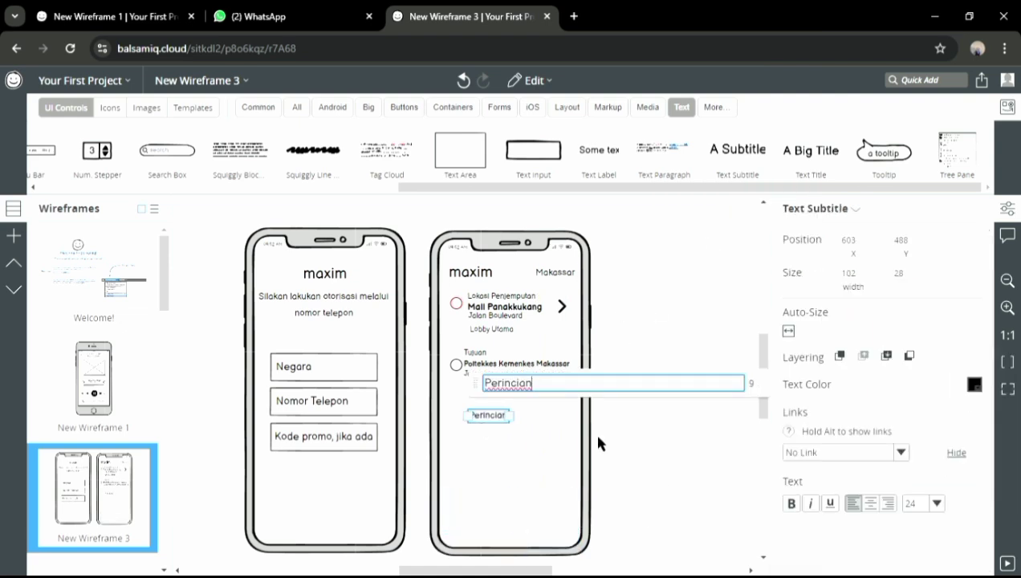
left_click(593, 434)
left_click(104, 108)
left_click(979, 107)
left_click(979, 107)
left_click(979, 108)
left_click(280, 108)
scroll(482, 156, "down", 20)
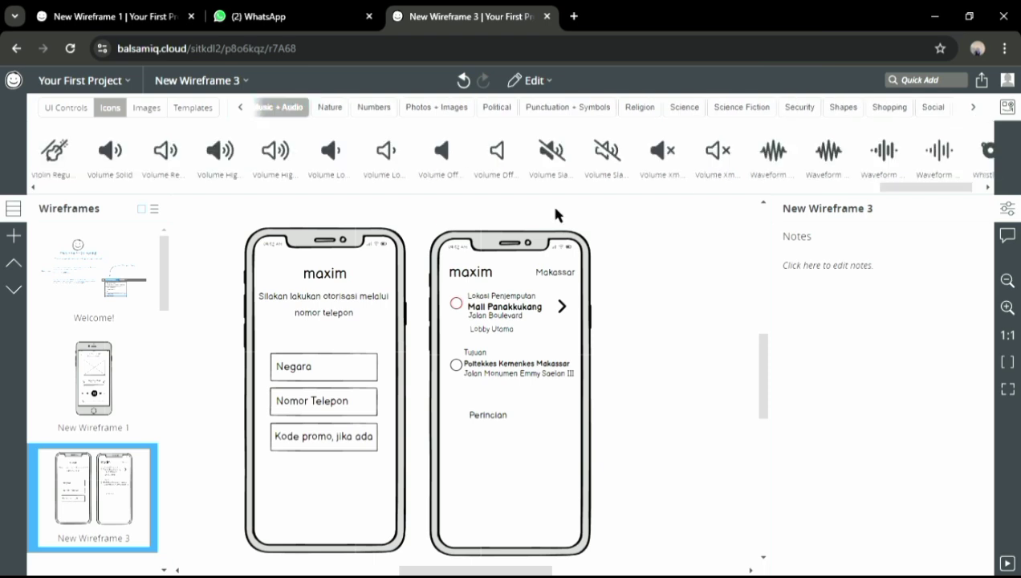
left_click_drag(889, 188, 834, 193)
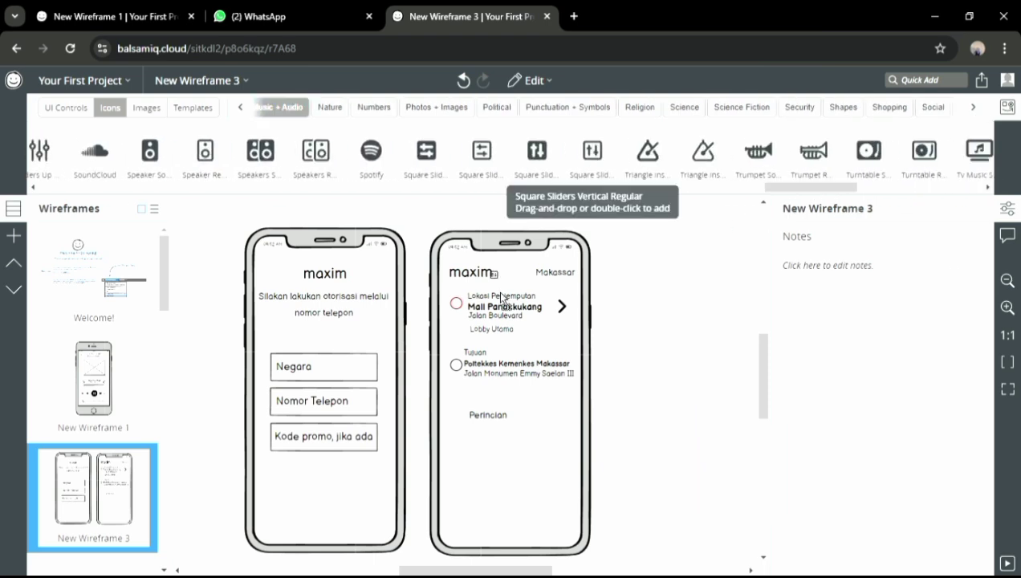
left_click(464, 422)
left_click(829, 459)
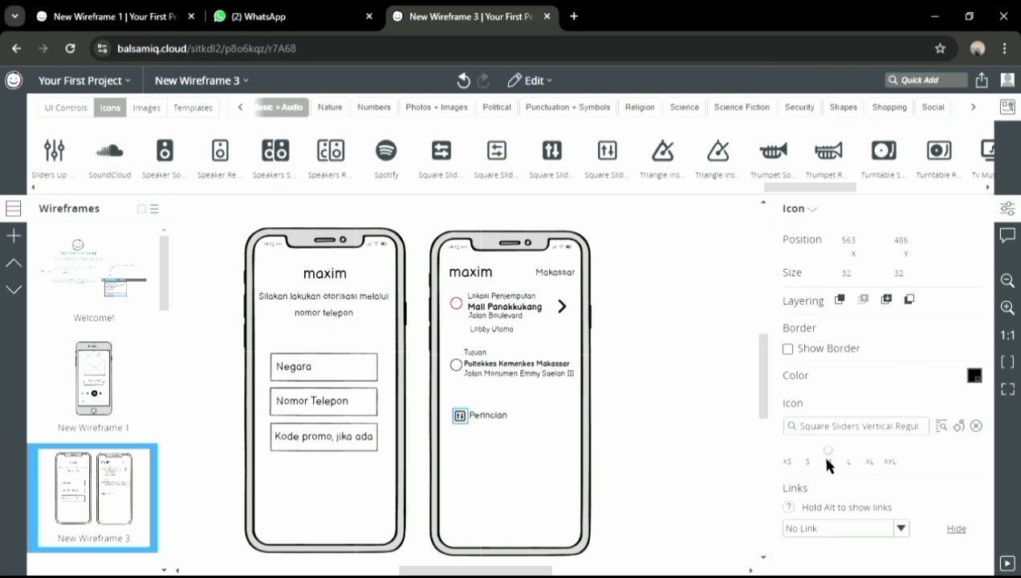
left_click(497, 430)
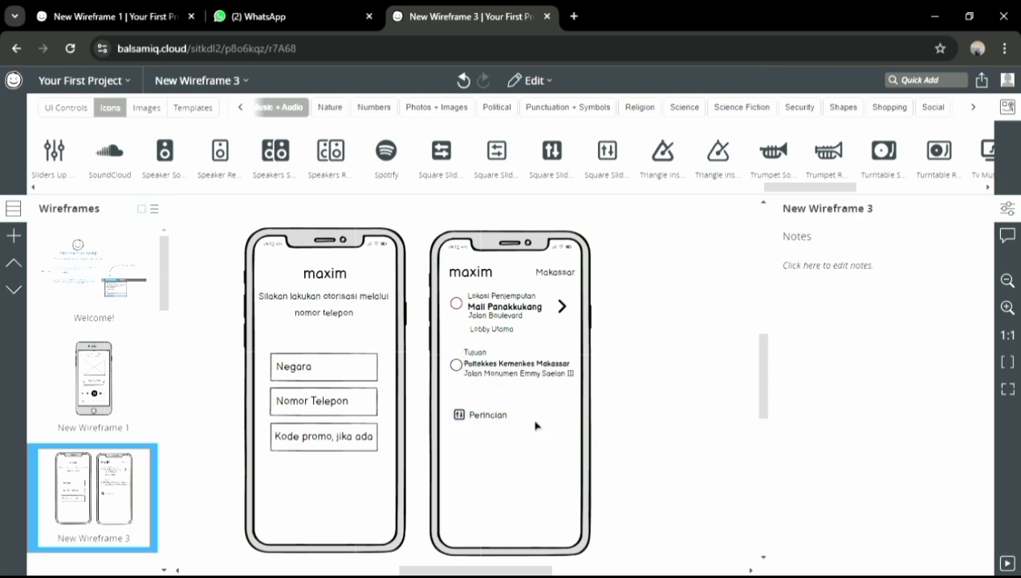
Place a Money Bill icon below Perincian with a 'Tunai' subtitle beside it
left_click(925, 81)
type("money")
left_click_drag(929, 105, 459, 439)
left_click(66, 108)
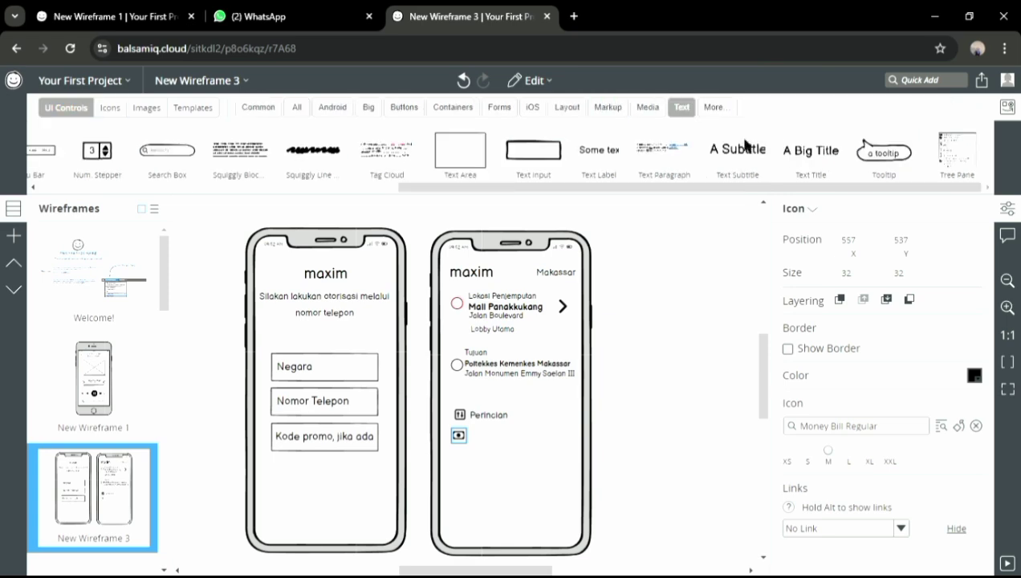
left_click_drag(744, 147, 480, 450)
type("Tunai")
left_click(506, 466)
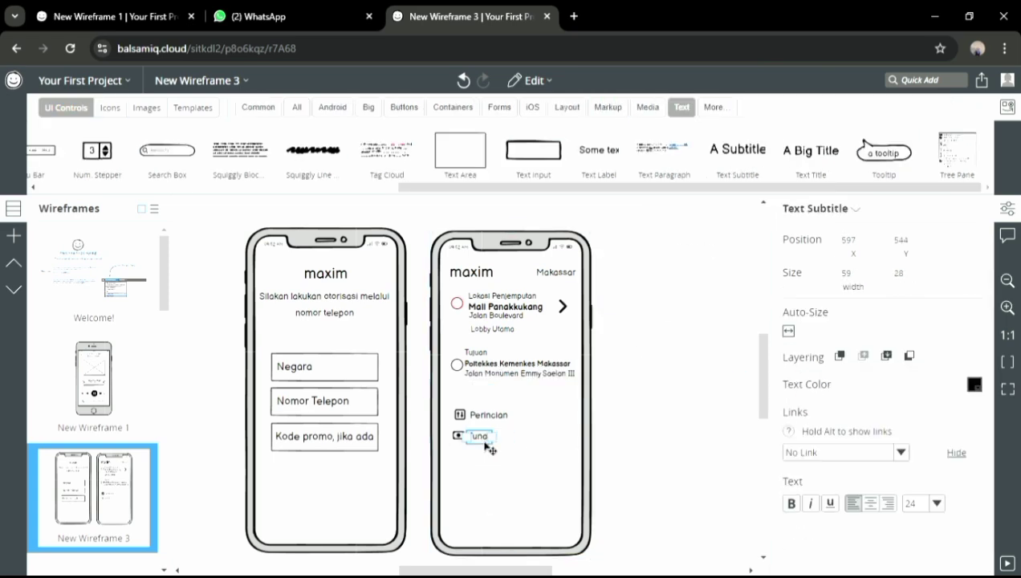
Add the Clock Eight Regular icon beside the Tunai label
type("clock")
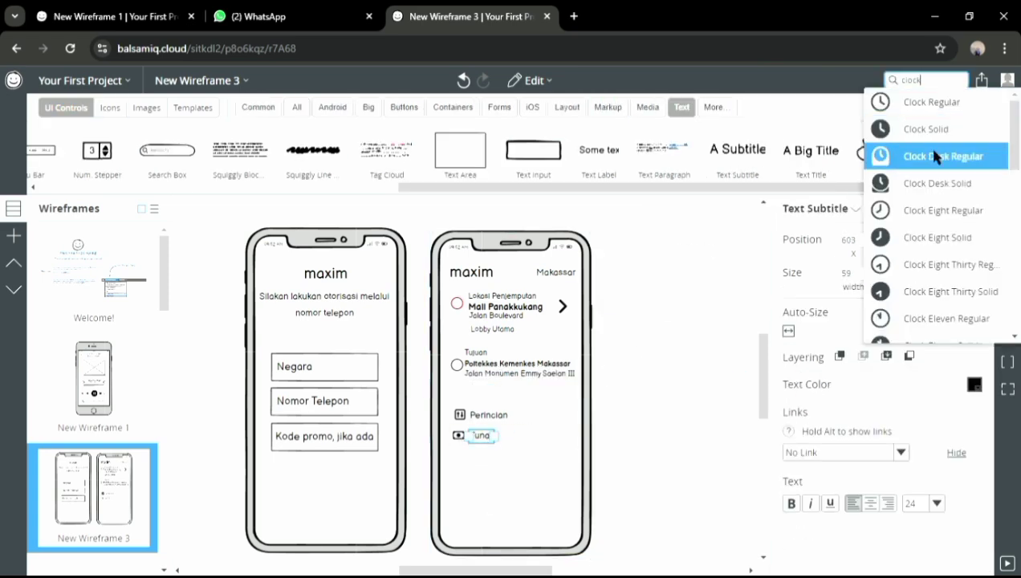
left_click(937, 210)
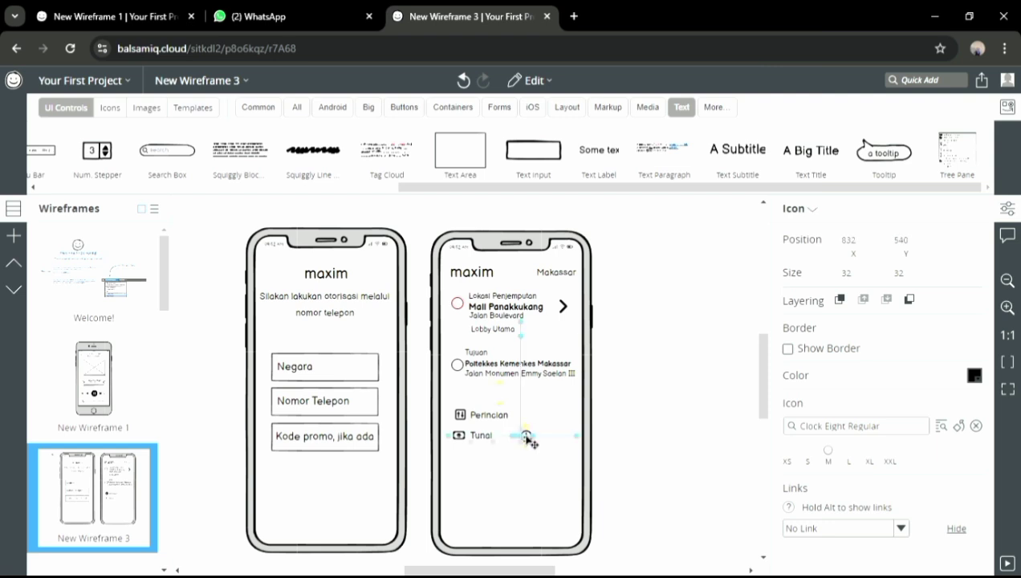
left_click_drag(531, 442, 530, 440)
left_click_drag(743, 158, 652, 326)
Label the clock 'Saat ini' and add a Motorcycle Solid icon
type("Saat ini")
left_click_drag(546, 444, 554, 440)
left_click(920, 85)
type("motor")
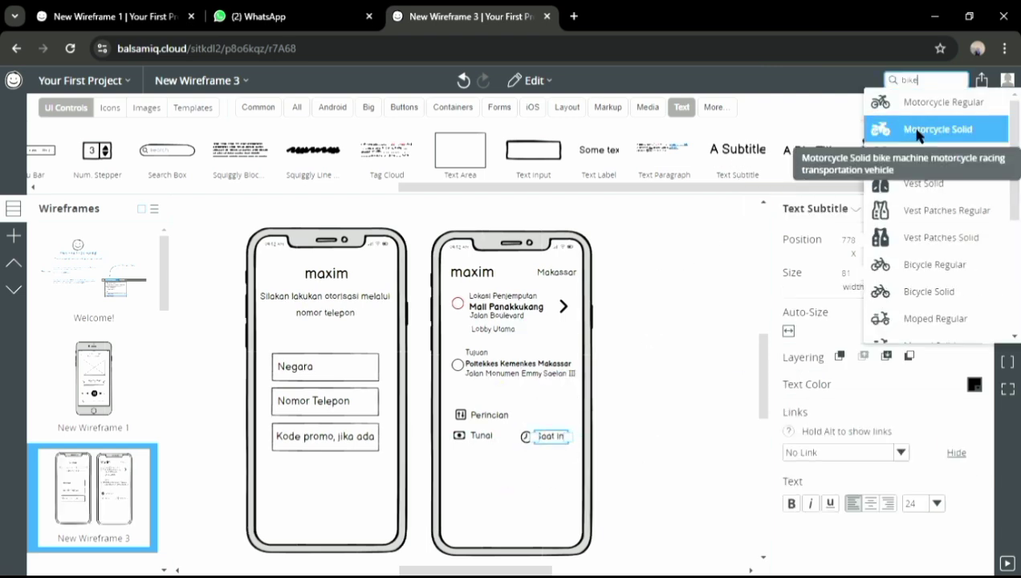
left_click(923, 128)
left_click(470, 462)
Add a Car Solid icon next to the motorcycle
left_click(916, 82)
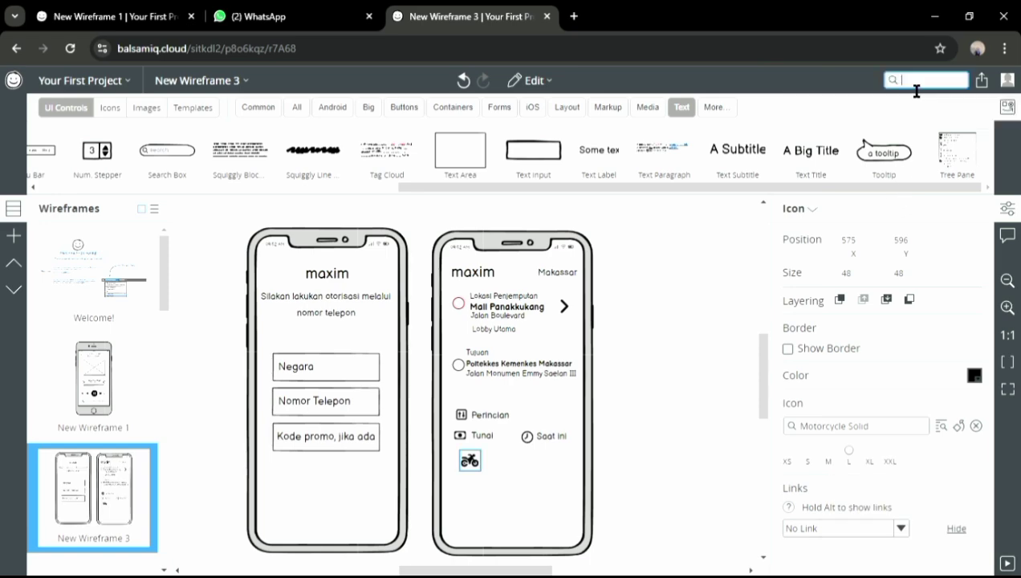
type("car")
left_click(886, 130)
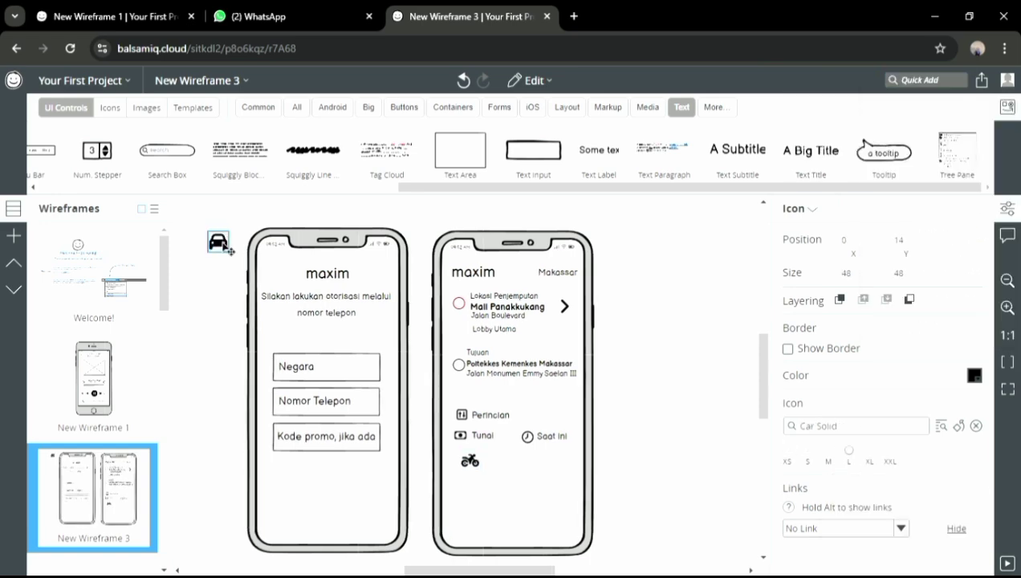
left_click_drag(224, 245, 520, 464)
Place a Burger Fries Solid icon after the car and a subtitle label under the motorcycle
left_click(933, 84)
type("food")
key("Return")
left_click(934, 84)
type("food")
left_click_drag(1015, 175, 1018, 249)
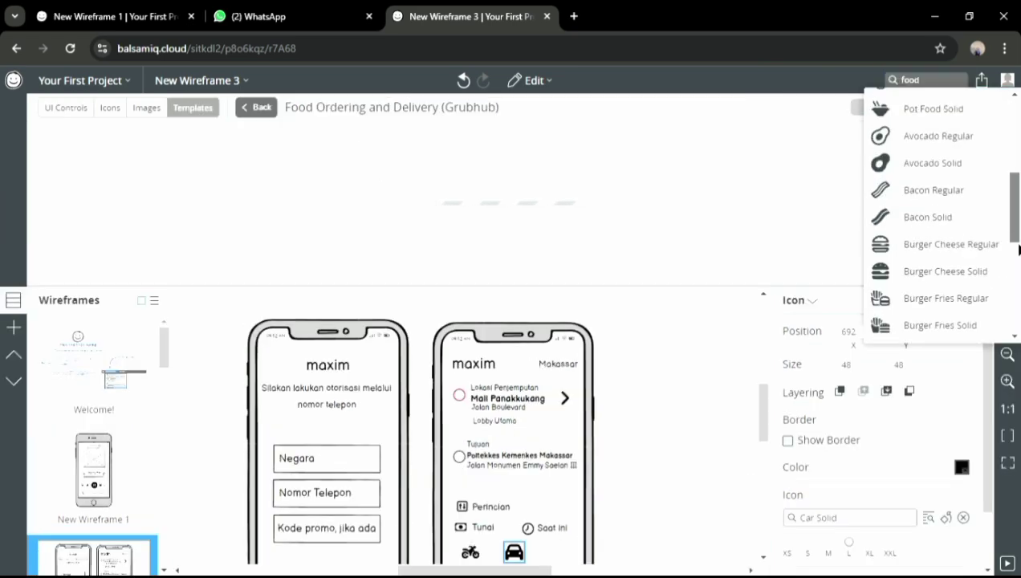
left_click(920, 228)
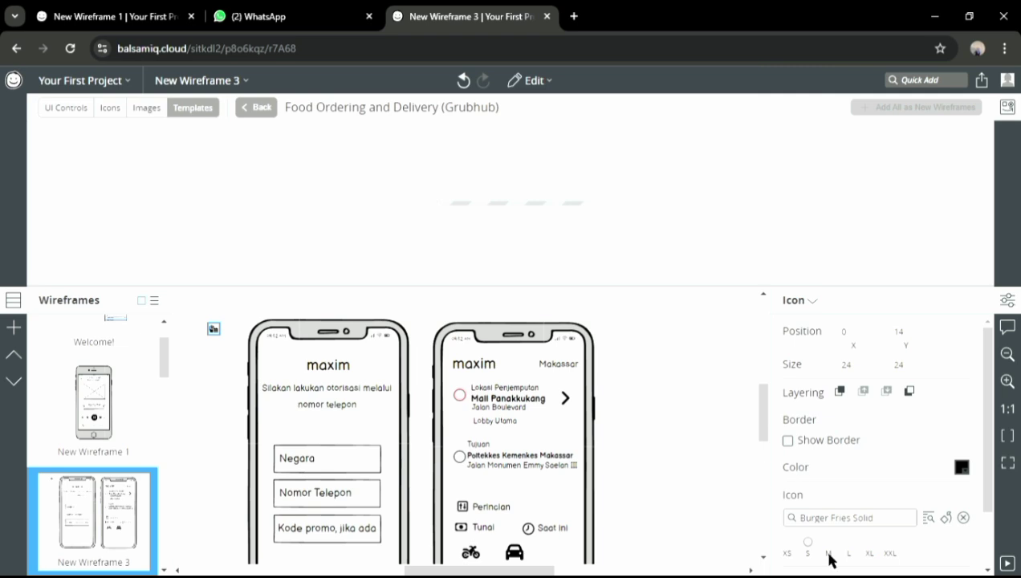
left_click(67, 105)
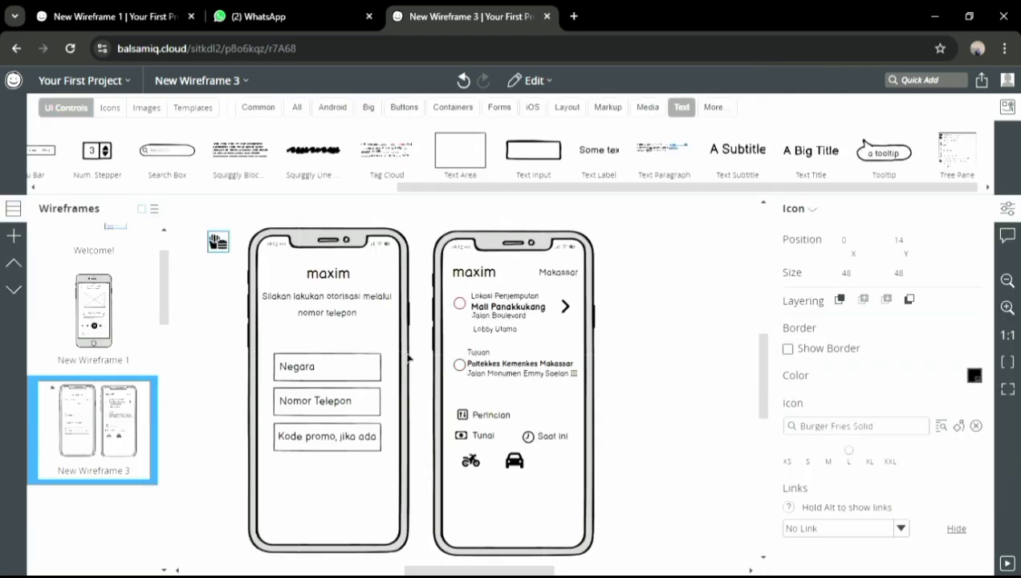
left_click_drag(218, 242, 394, 345)
left_click_drag(570, 468, 568, 466)
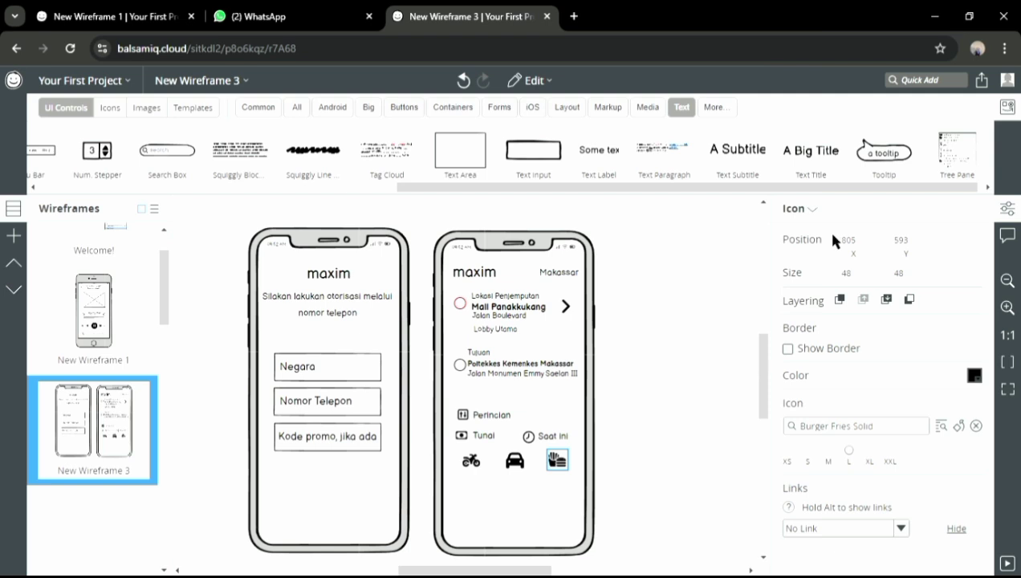
left_click_drag(737, 149, 535, 375)
left_click_drag(467, 489, 470, 487)
Label the vehicles 'Bike', 'Car' (font size 28) and 'Food'
type("Bike")
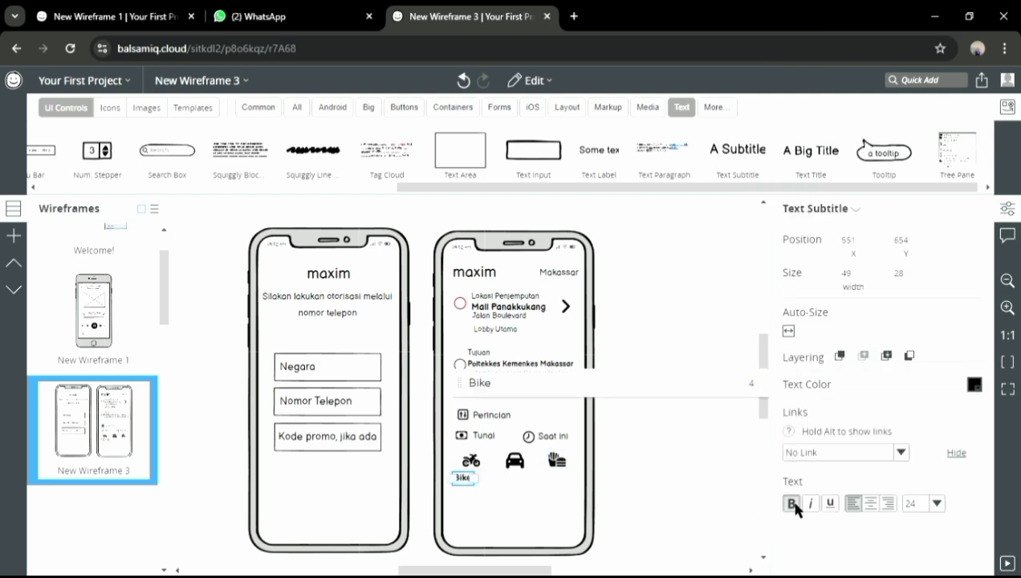
key("Return")
double_click(740, 153)
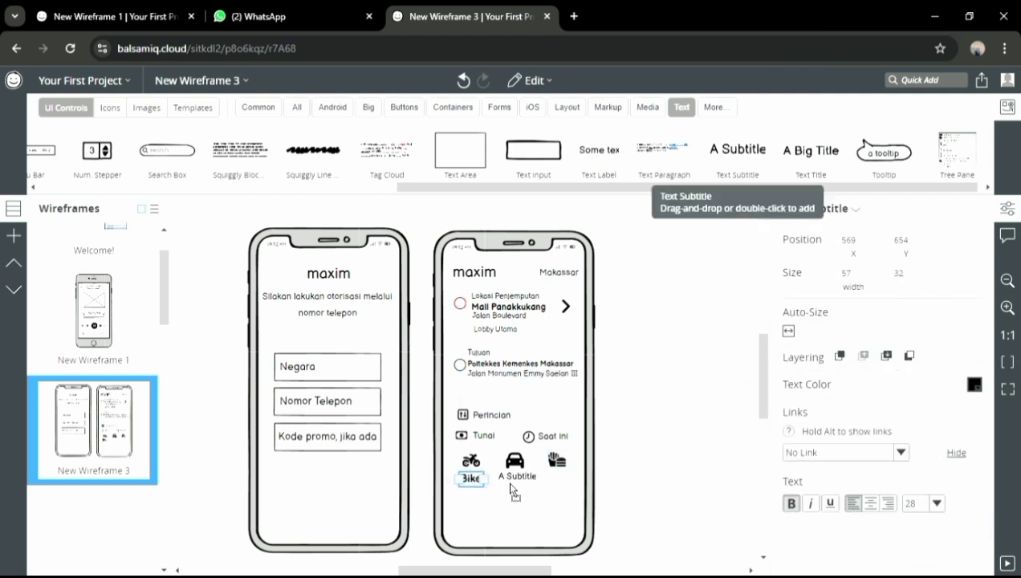
type("Car")
key("Return")
left_click(935, 503)
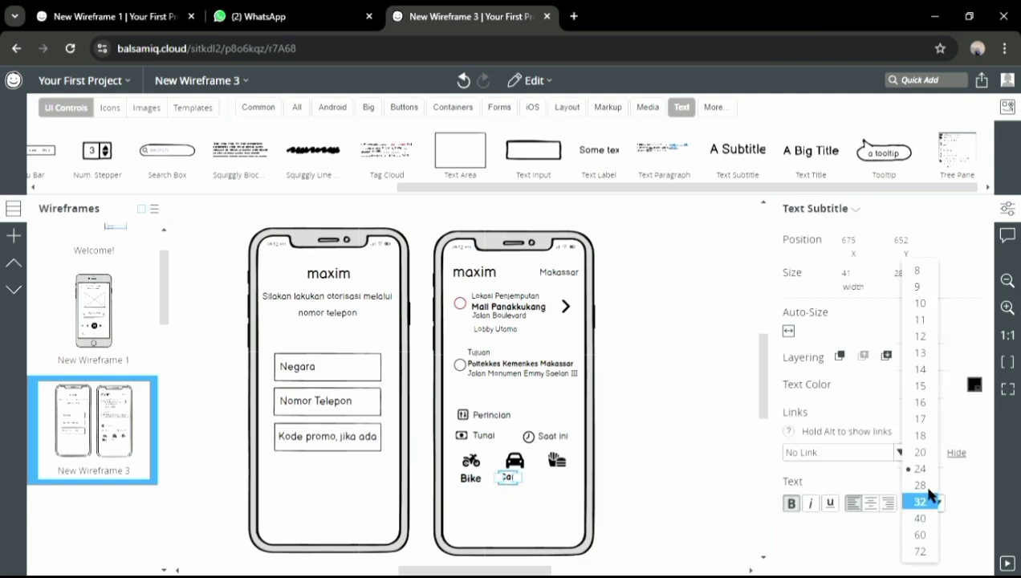
left_click(923, 485)
double_click(740, 151)
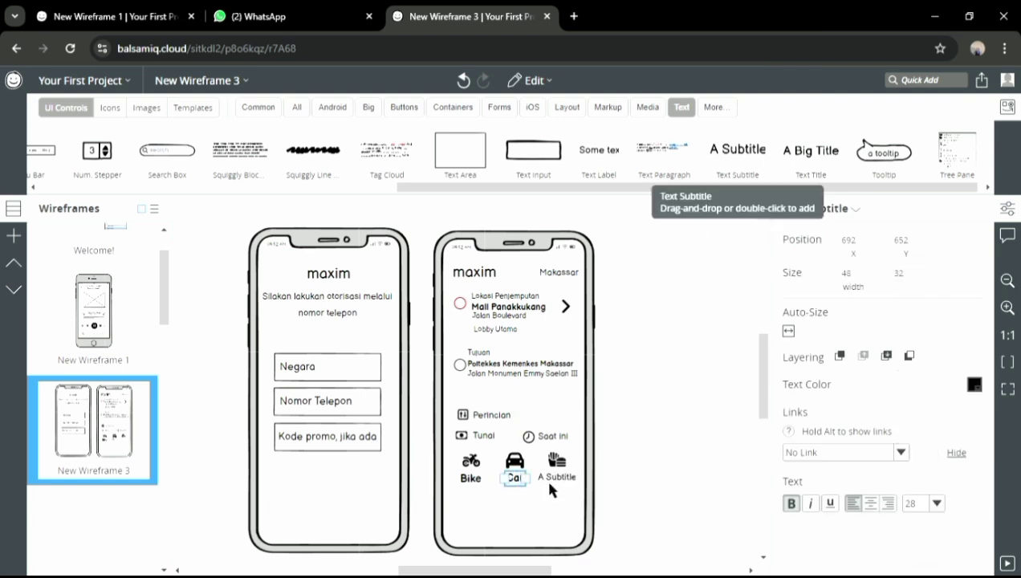
type("Food")
key("Return")
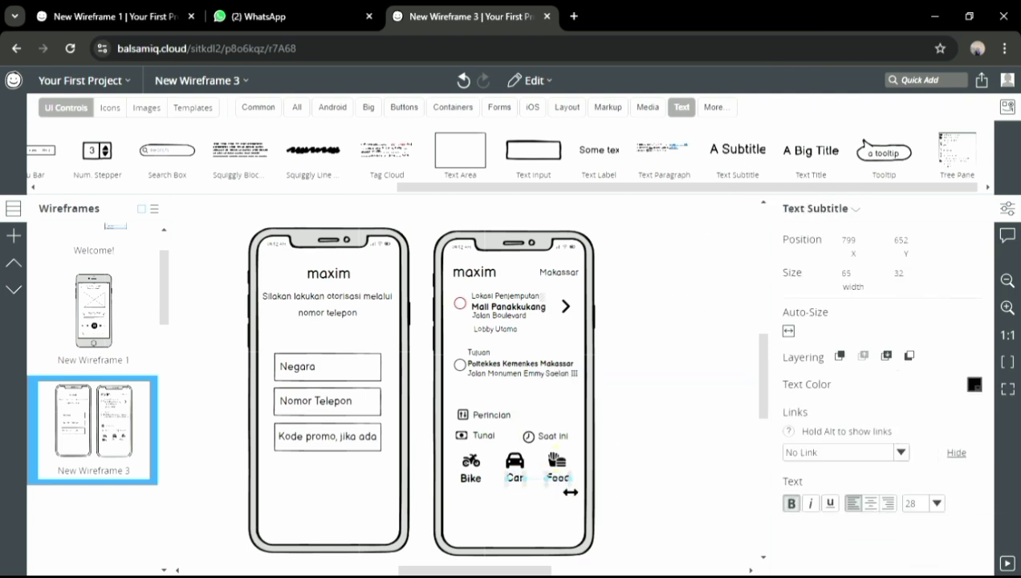
left_click(645, 477)
Add the fare 'Rp10.200' at size 28 below the vehicles, with a vertical divider beside it
left_click_drag(740, 151, 479, 507)
key("BackSpace")
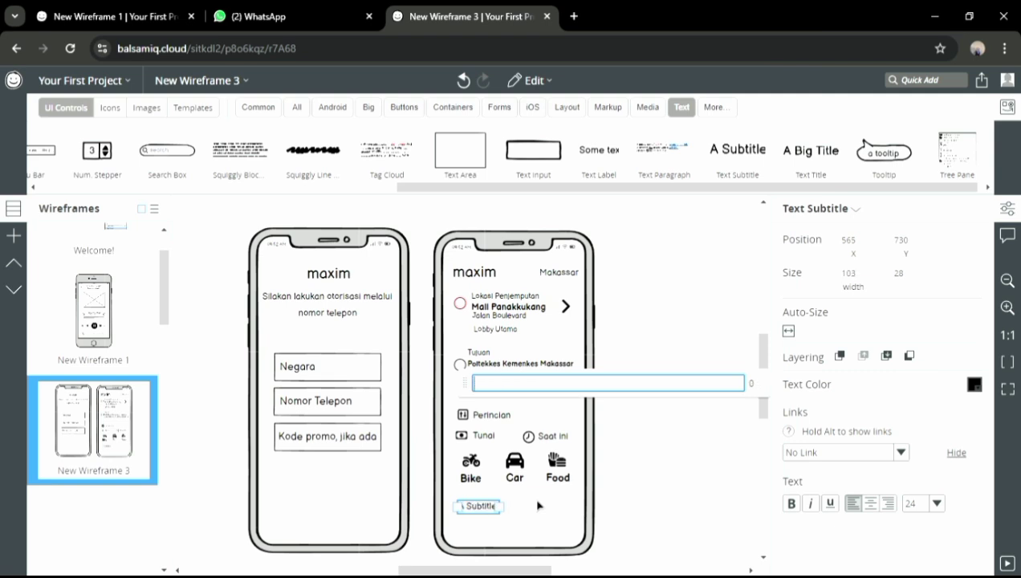
left_click(935, 504)
left_click(921, 486)
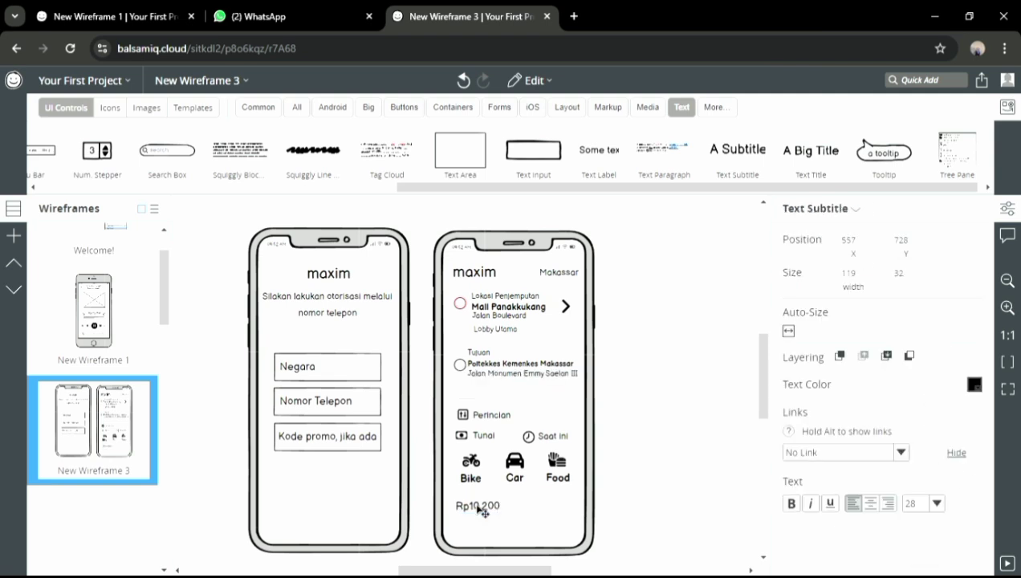
left_click(931, 80)
type("lin")
scroll(935, 201, "down", 1)
left_click(915, 290)
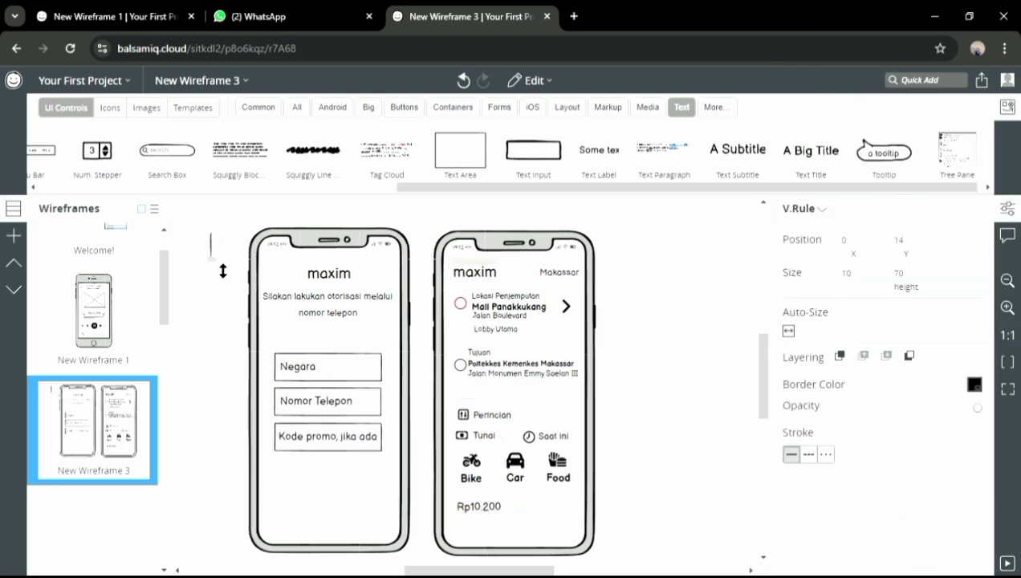
left_click_drag(211, 245, 515, 505)
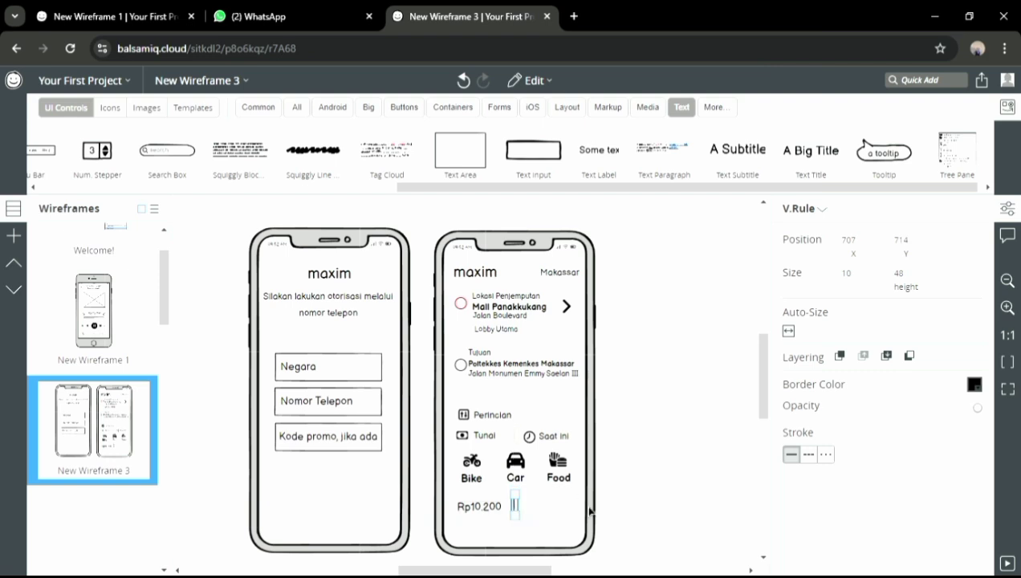
Add a 'Memesan' label to the right of the divider
left_click_drag(737, 153, 553, 505)
type("Memesan")
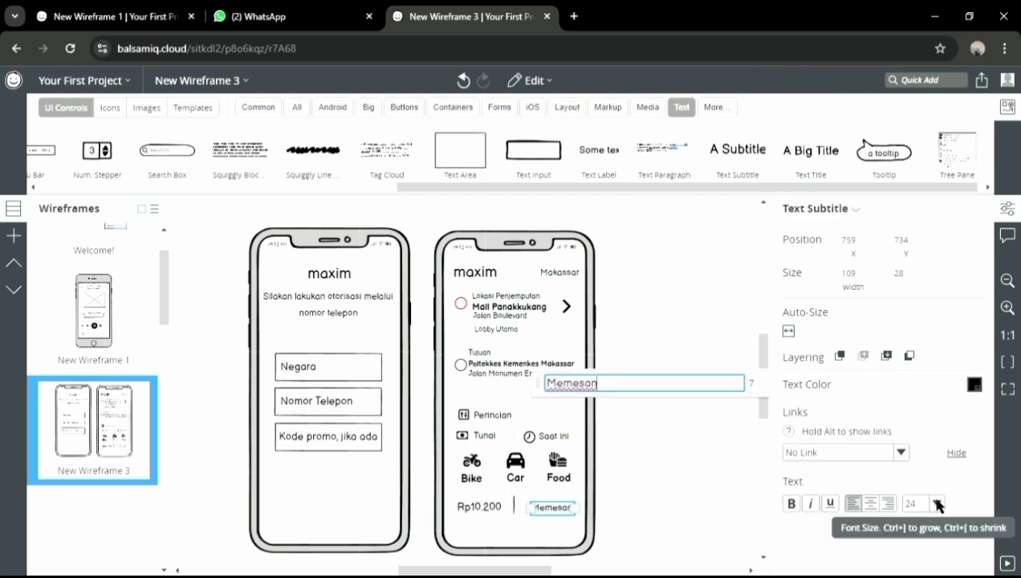
left_click(680, 511)
left_click(515, 507)
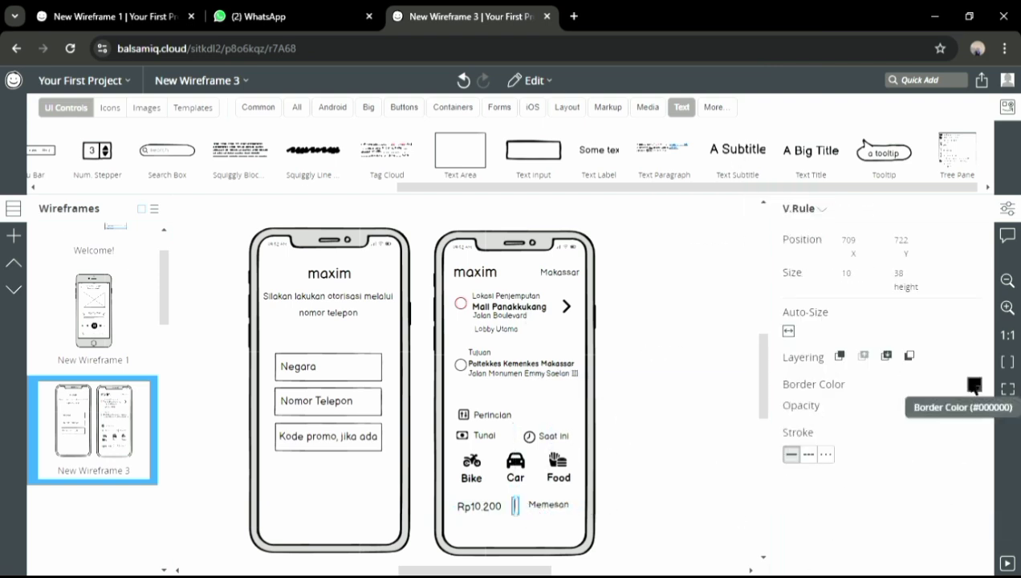
left_click(720, 535)
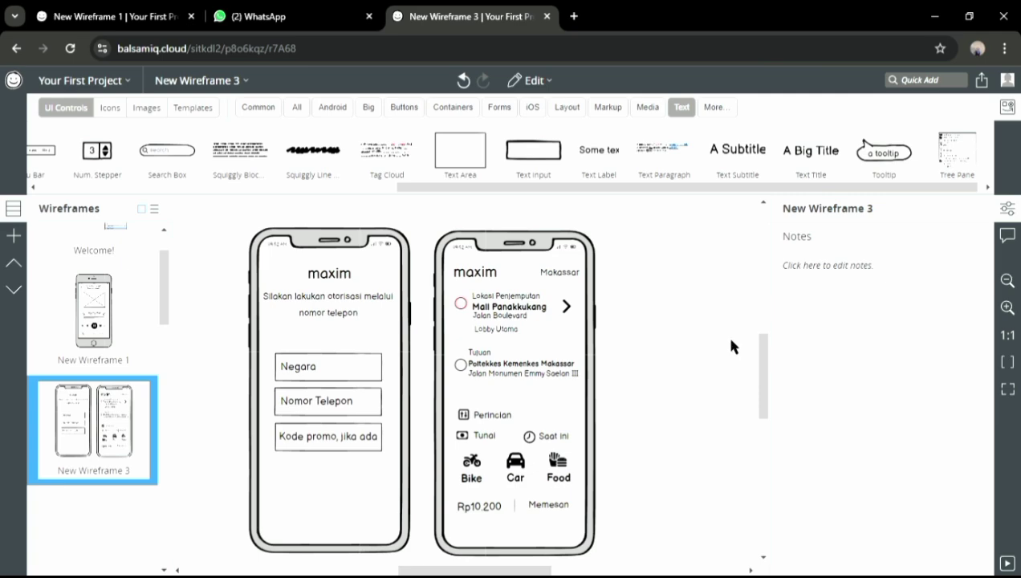
left_click(914, 84)
Add Share Nodes and Location Crosshairs Regular icons via Quick Add
type("share")
scroll(1015, 265, "down", 3)
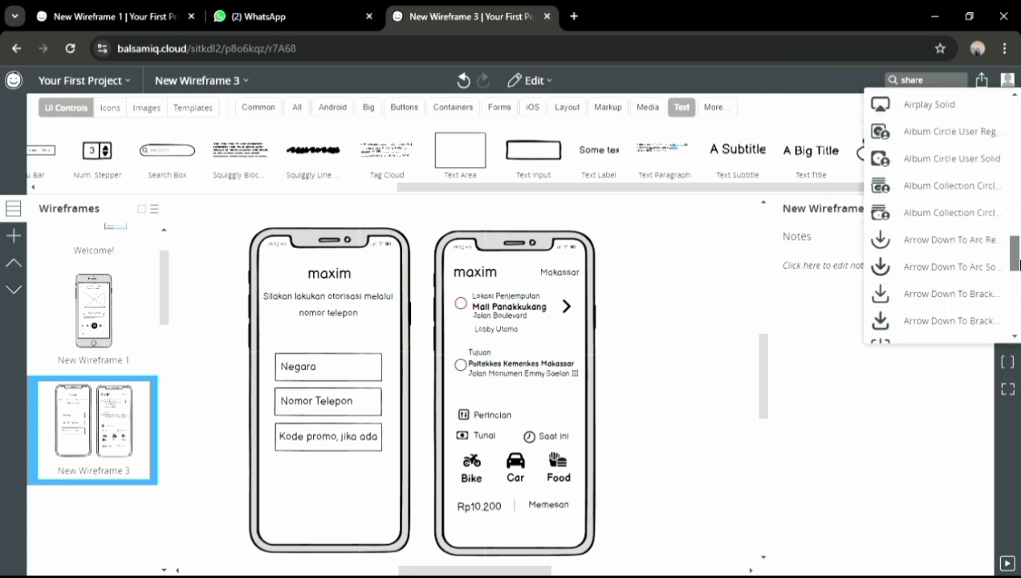
left_click_drag(1019, 261, 1001, 190)
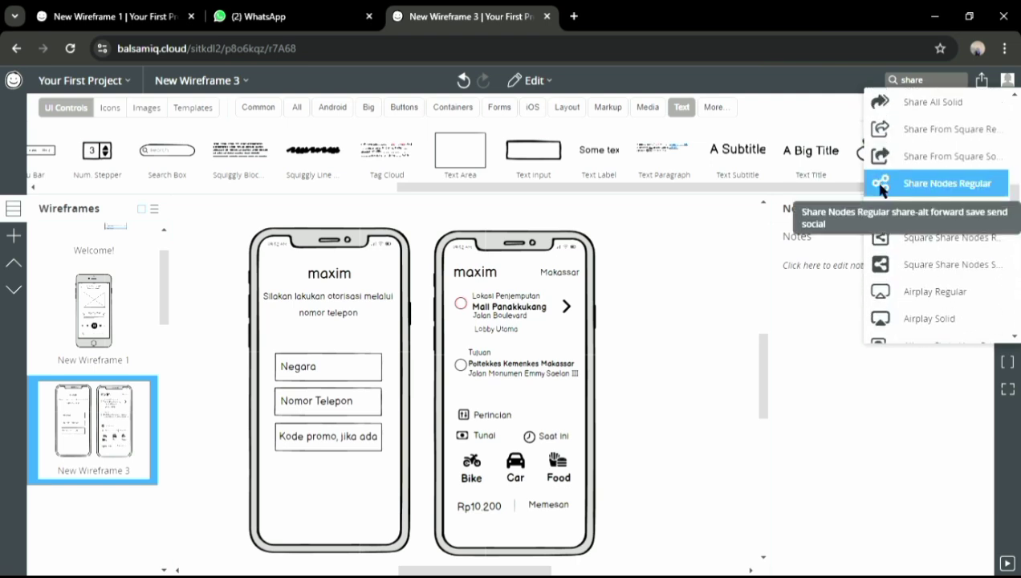
left_click(880, 186)
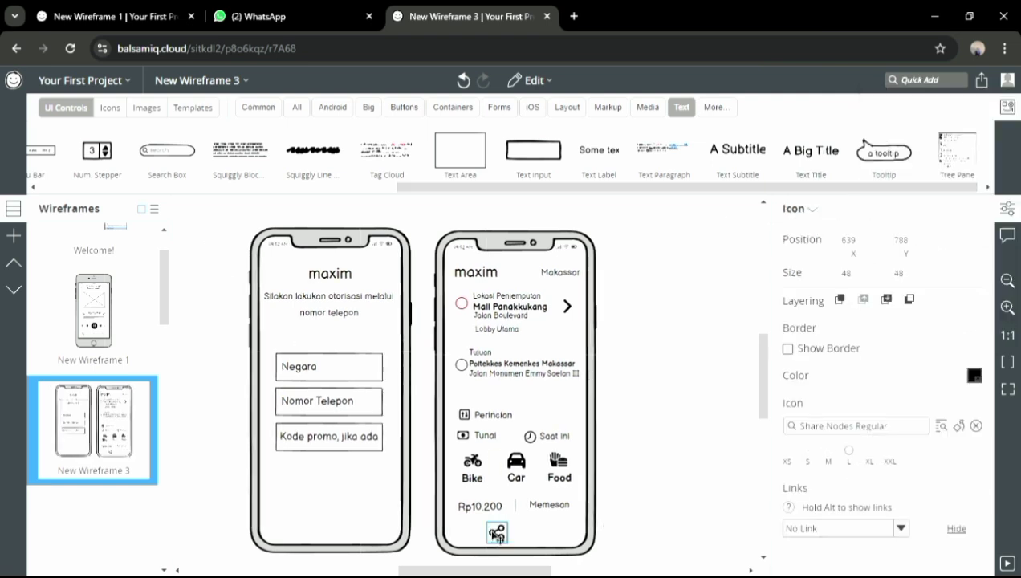
left_click(915, 88)
type("map")
scroll(939, 217, "down", 10)
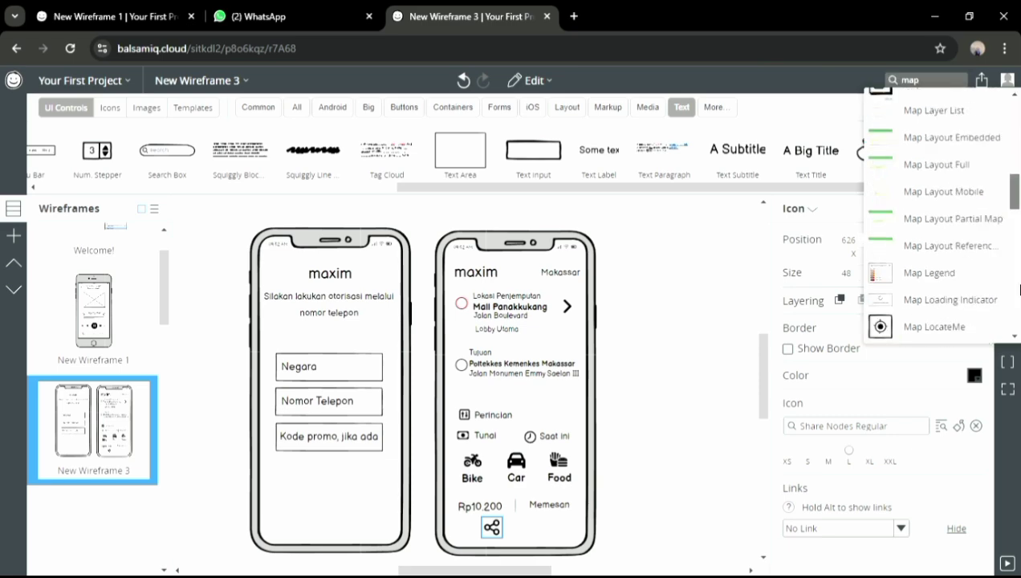
scroll(939, 217, "down", 10)
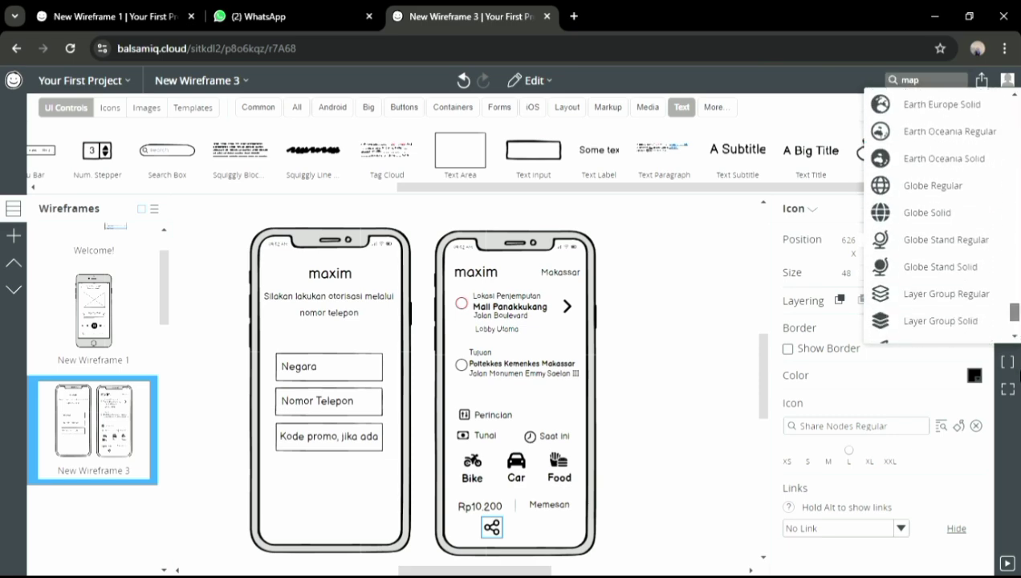
left_click(945, 153)
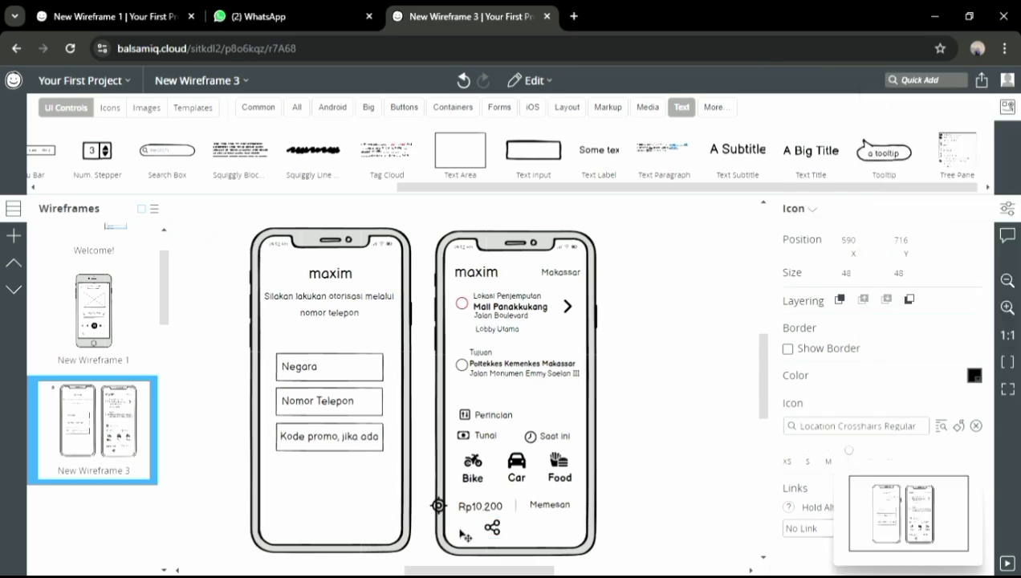
Add a Star Regular icon and move it beside the share icon
left_click(929, 81)
type("star")
left_click_drag(1015, 133, 1014, 269)
left_click(913, 201)
left_click_drag(218, 241, 526, 527)
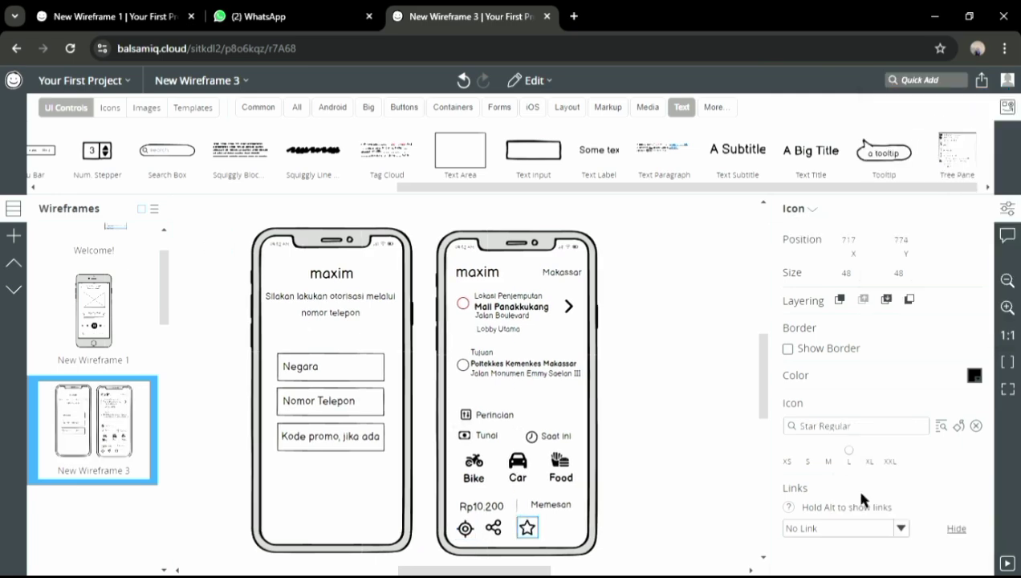
Add a horizontal line element and move it into the phone's bottom bar
left_click(923, 80)
type("line")
left_click(962, 215)
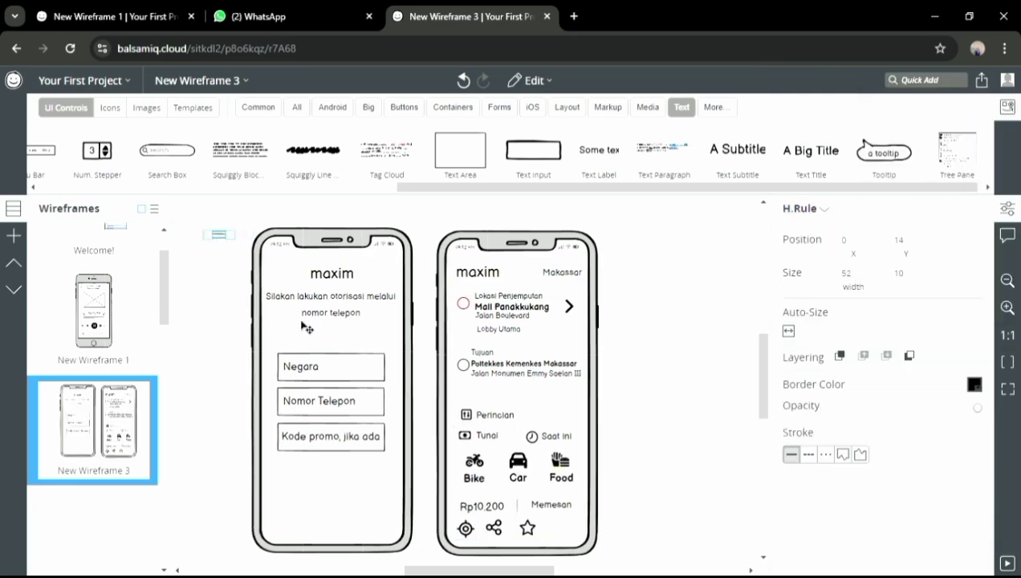
left_click(694, 336)
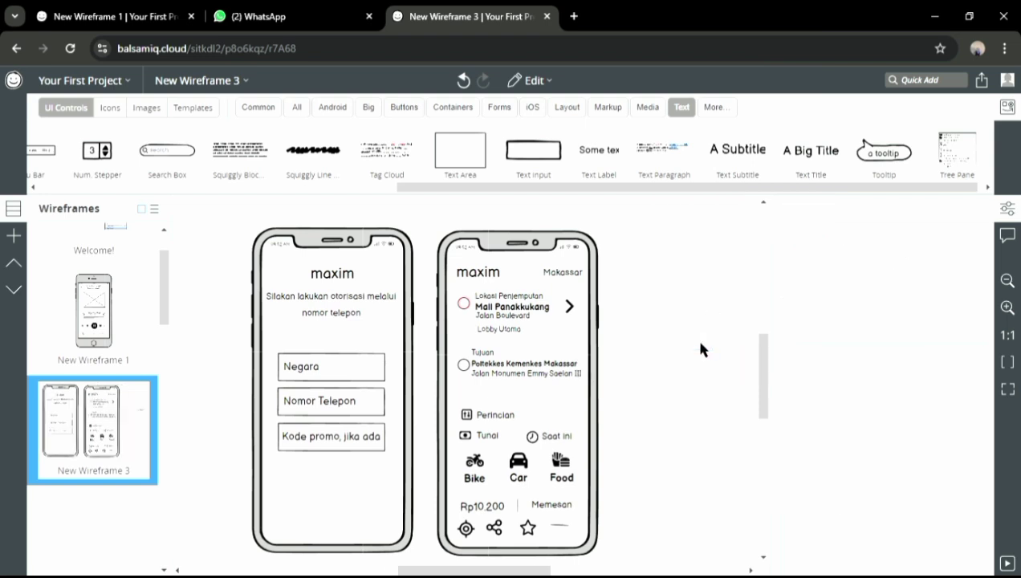
left_click(921, 81)
left_click(915, 210)
left_click_drag(223, 243, 560, 542)
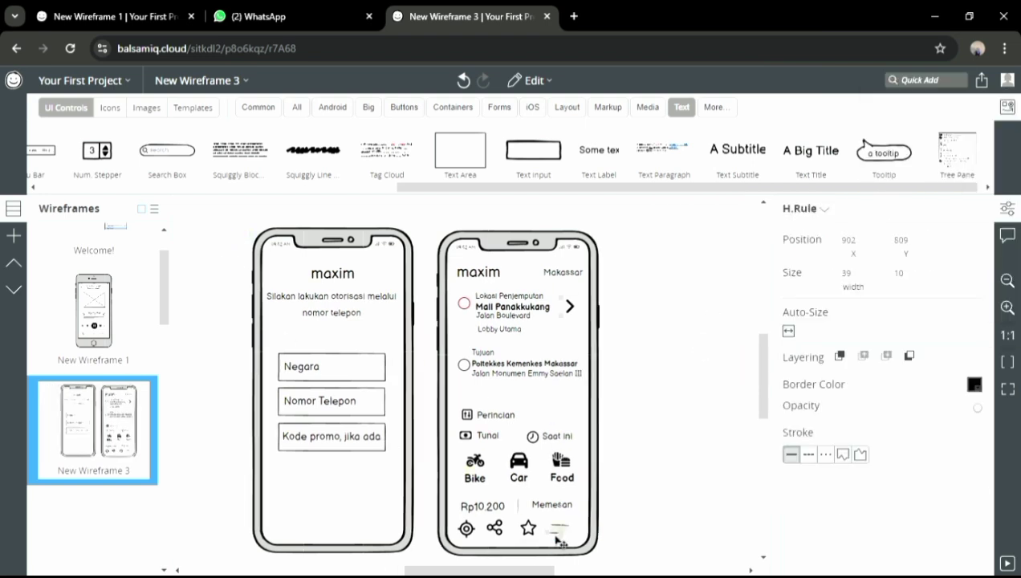
Make the share icon grey
left_click(530, 528)
left_click(495, 528)
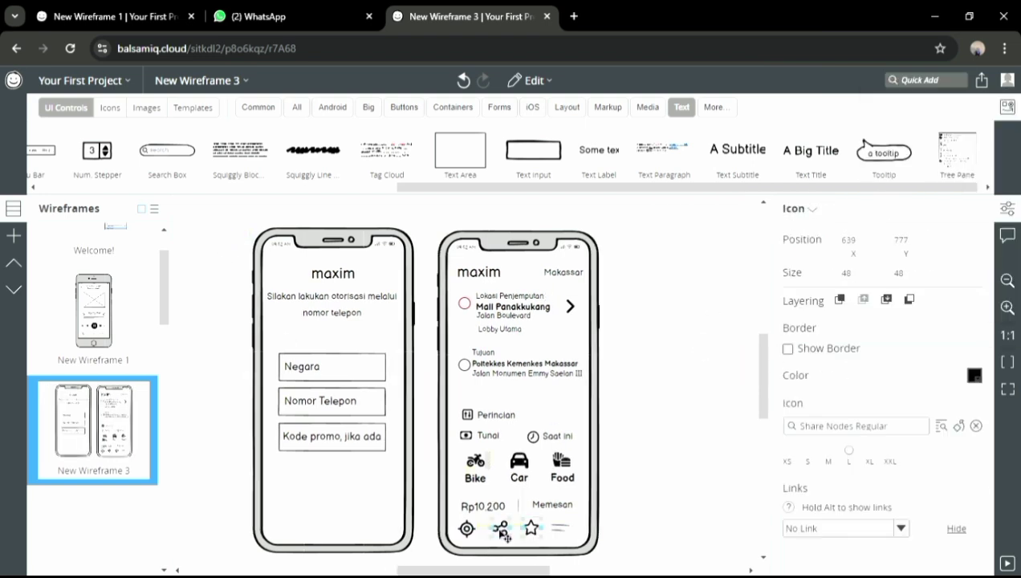
left_click(469, 528)
left_click(560, 526)
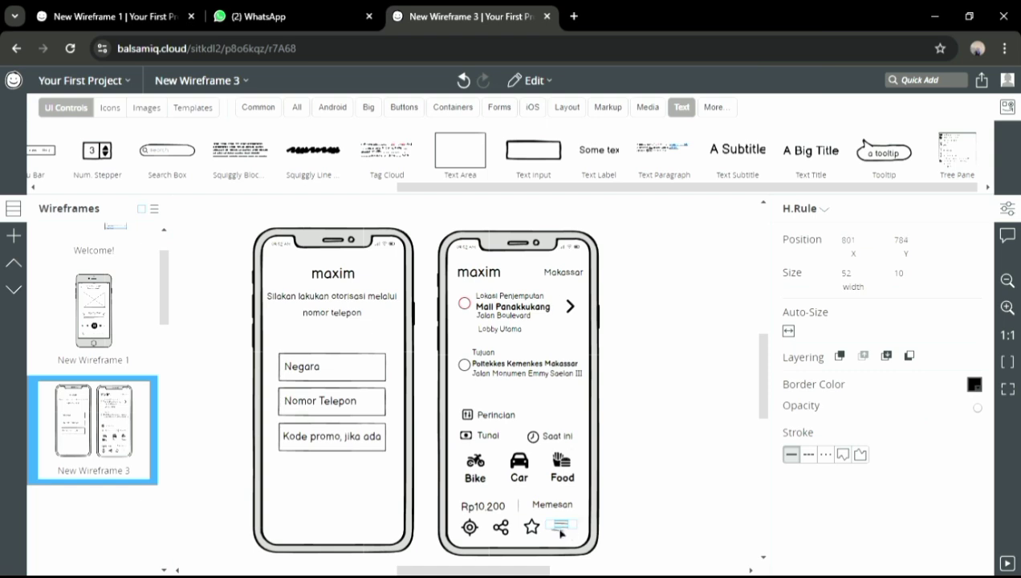
left_click(650, 529)
left_click(530, 526)
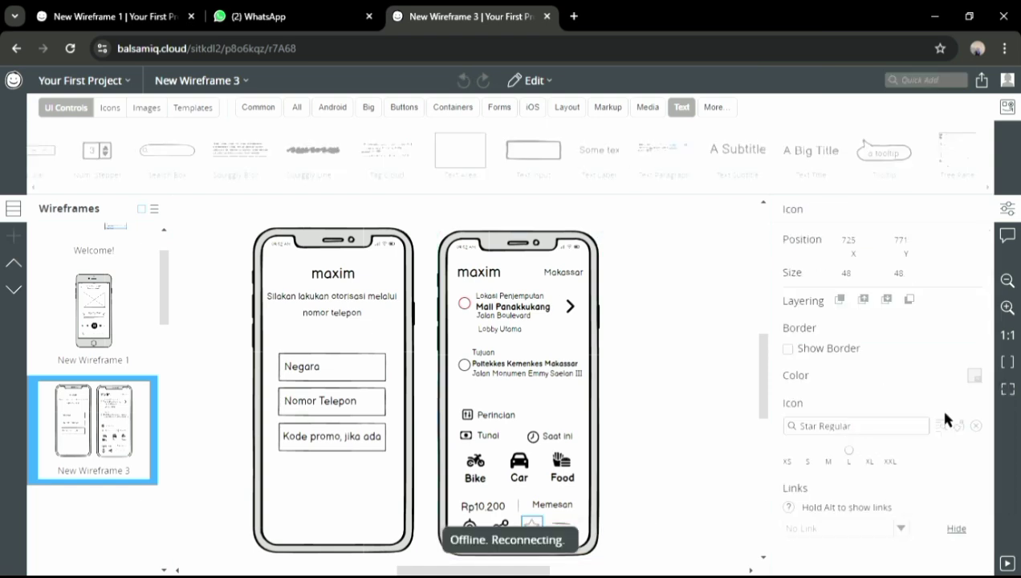
left_click(500, 527)
left_click(973, 376)
left_click(938, 414)
Turn both horizontal lines grey and the crosshairs icon red
left_click(560, 527)
left_click(973, 384)
left_click(939, 423)
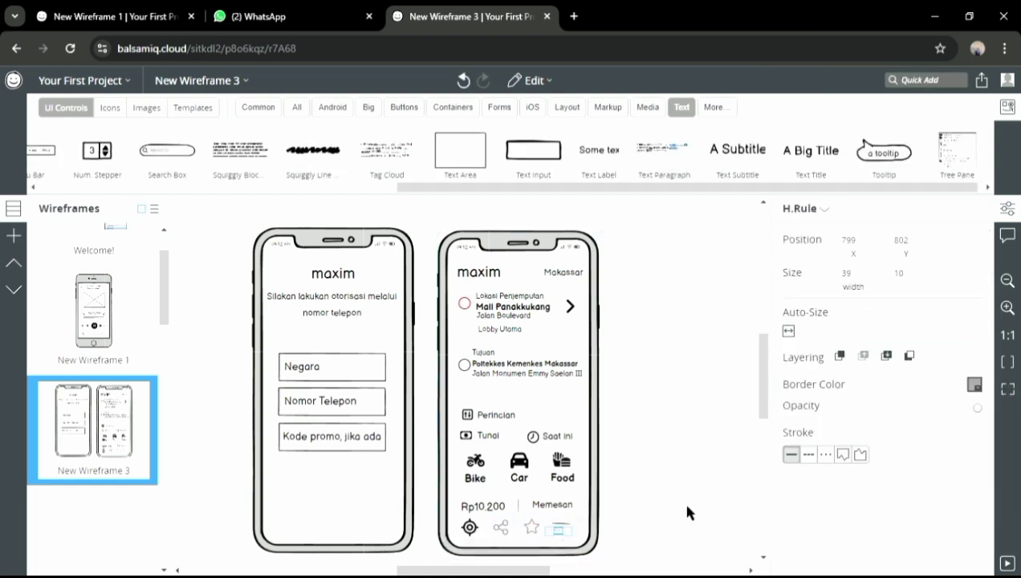
left_click(559, 523)
left_click(973, 384)
left_click(938, 423)
left_click(469, 527)
left_click(973, 375)
left_click(896, 468)
Caption the crosshairs and share icons with 'Beranda' and 'Order' at font size 20
left_click(682, 385)
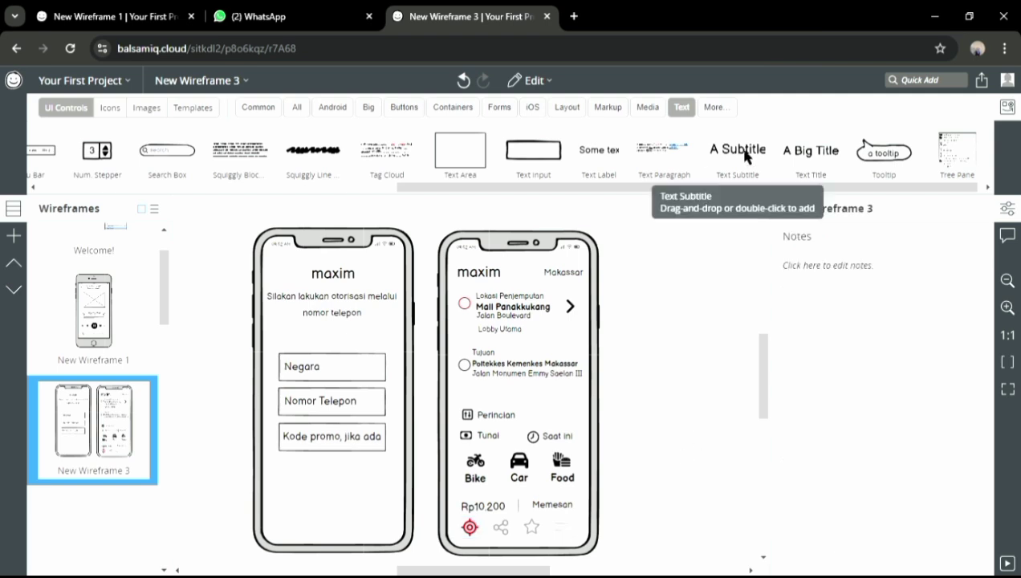
double_click(745, 156)
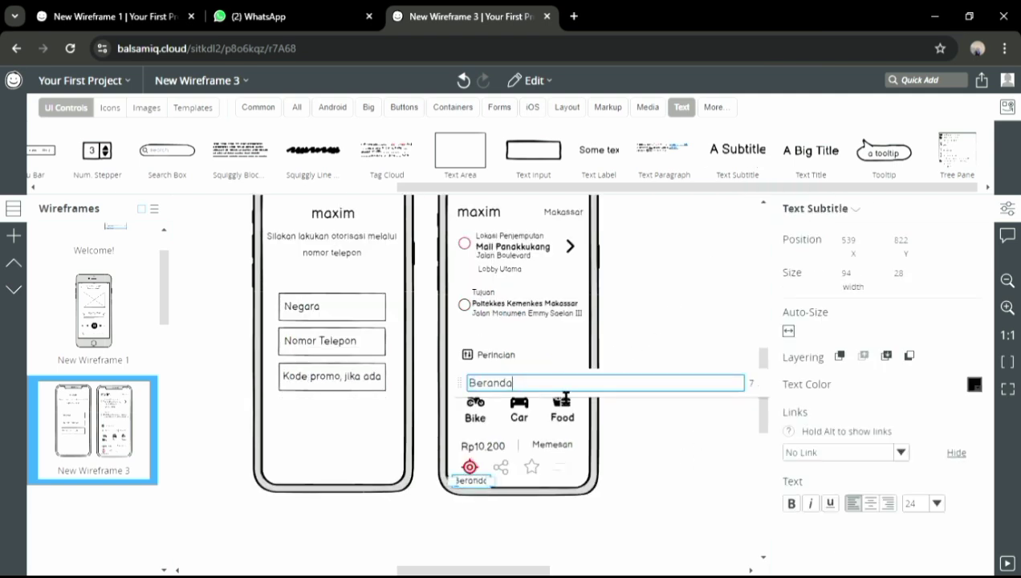
left_click(935, 503)
left_click(916, 448)
left_click_drag(732, 157, 502, 488)
type("Order")
left_click(935, 503)
left_click(916, 448)
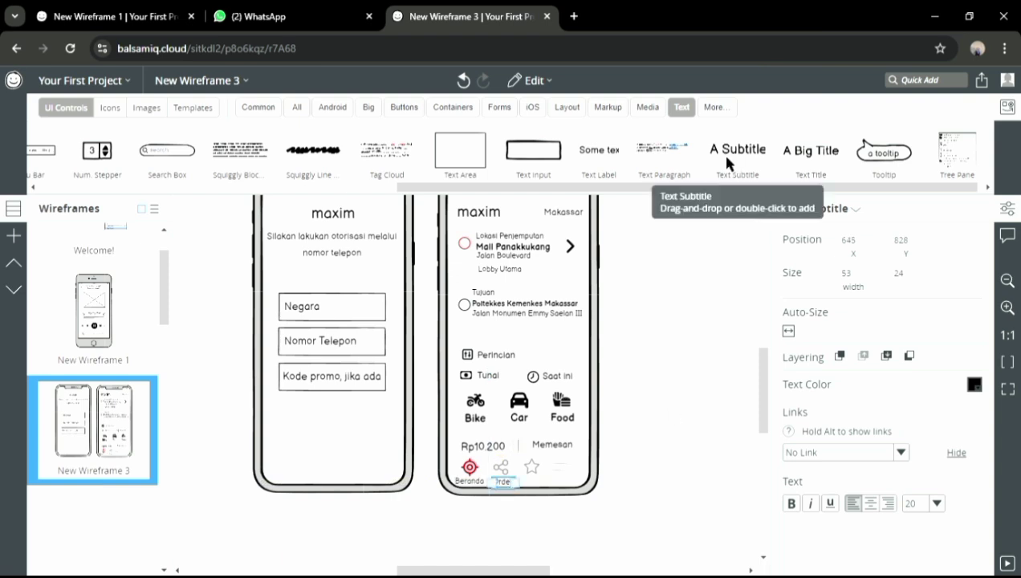
Caption the star and line icons with 'Favorit' and 'Menu' at font size 20
left_click_drag(730, 160, 538, 488)
type("Favorit")
left_click(935, 503)
left_click(920, 451)
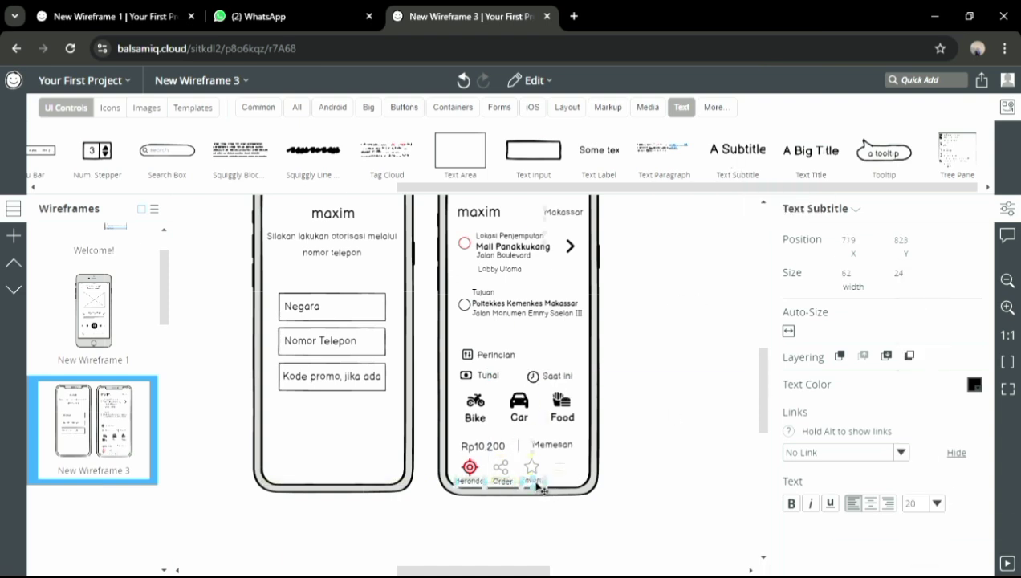
double_click(538, 486)
left_click_drag(733, 158, 567, 486)
type("Menu")
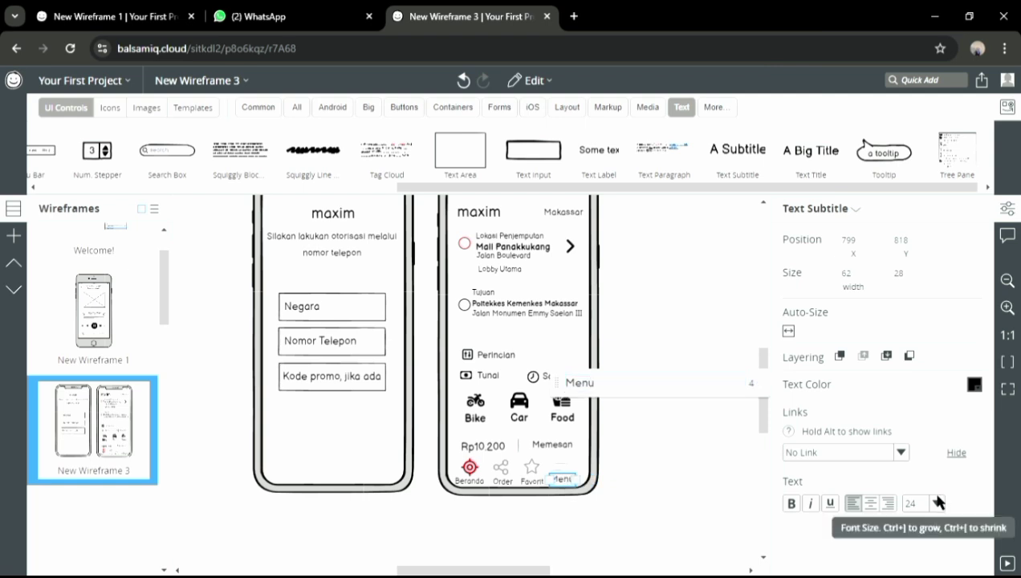
left_click(937, 503)
left_click(921, 451)
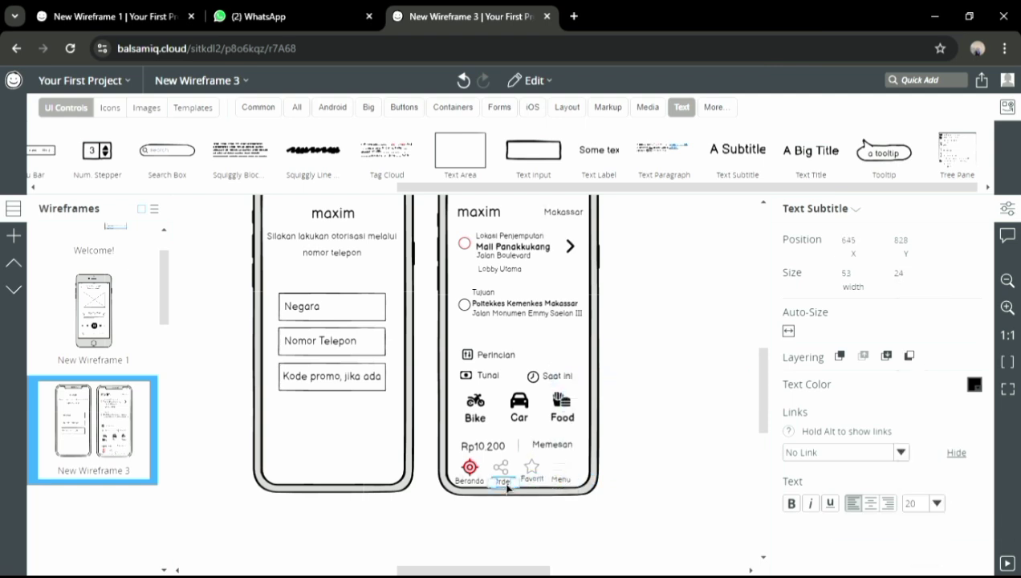
left_click(469, 461)
left_click(474, 481)
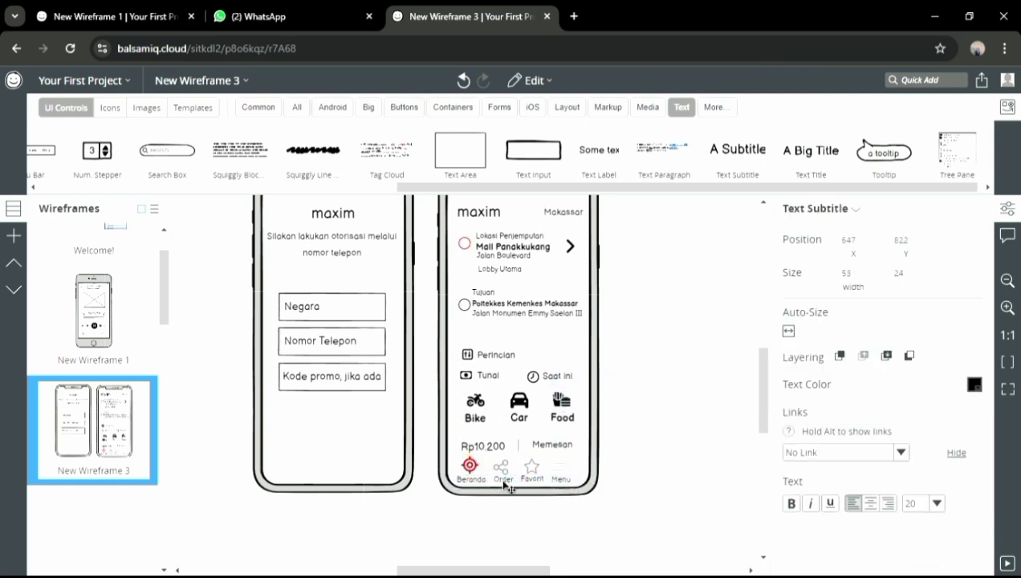
left_click(554, 499)
left_click_drag(763, 385, 763, 376)
left_click_drag(503, 570, 516, 570)
Place a circle shape in the third phone, delete it, and start a component search
mouse_move(766, 405)
left_mouse_down()
mouse_move(767, 396)
mouse_move(767, 411)
left_mouse_up()
left_click(532, 107)
left_click_drag(436, 153, 576, 237)
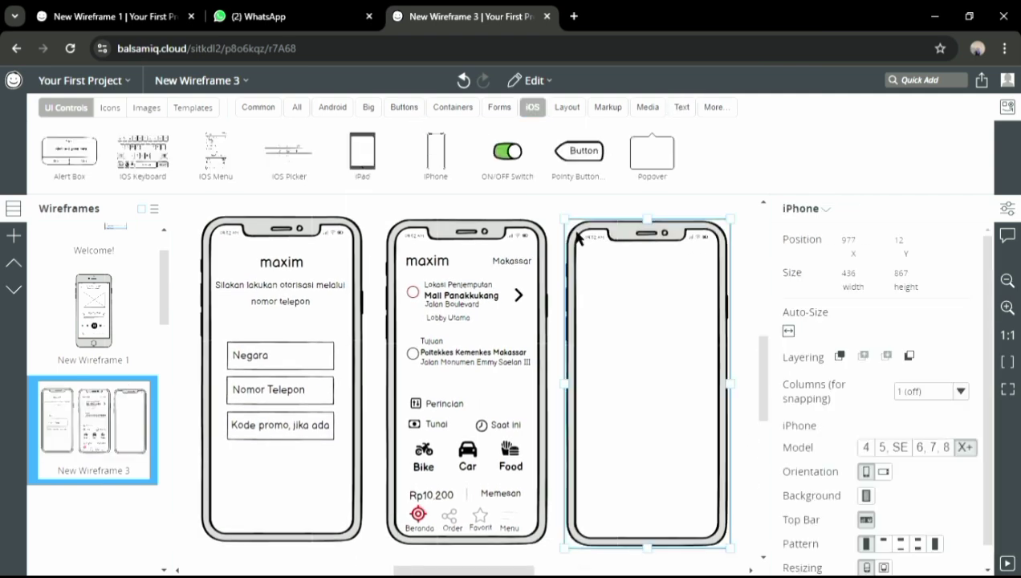
left_click(297, 107)
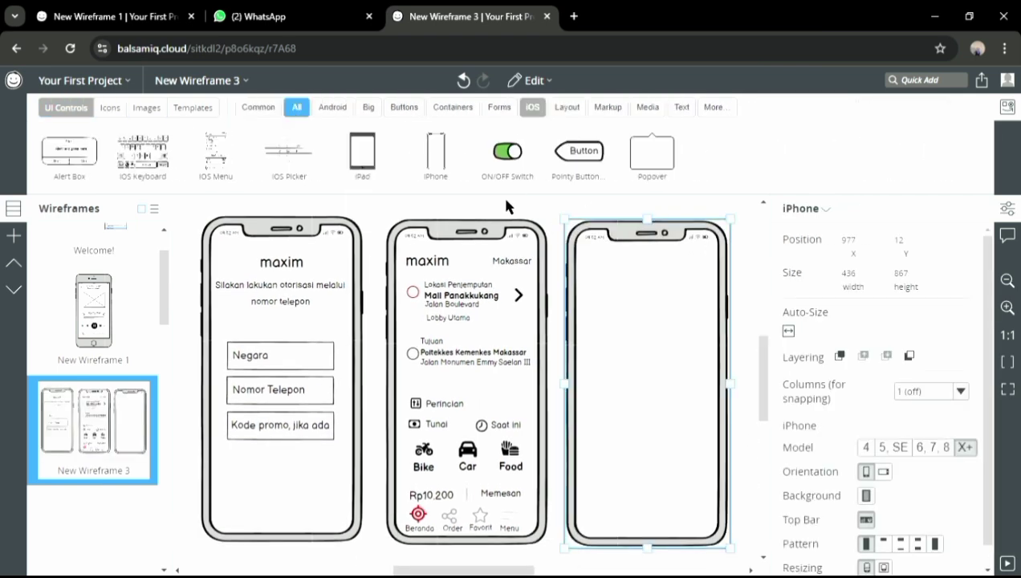
left_click_drag(695, 153, 693, 225)
left_click_drag(598, 268, 600, 269)
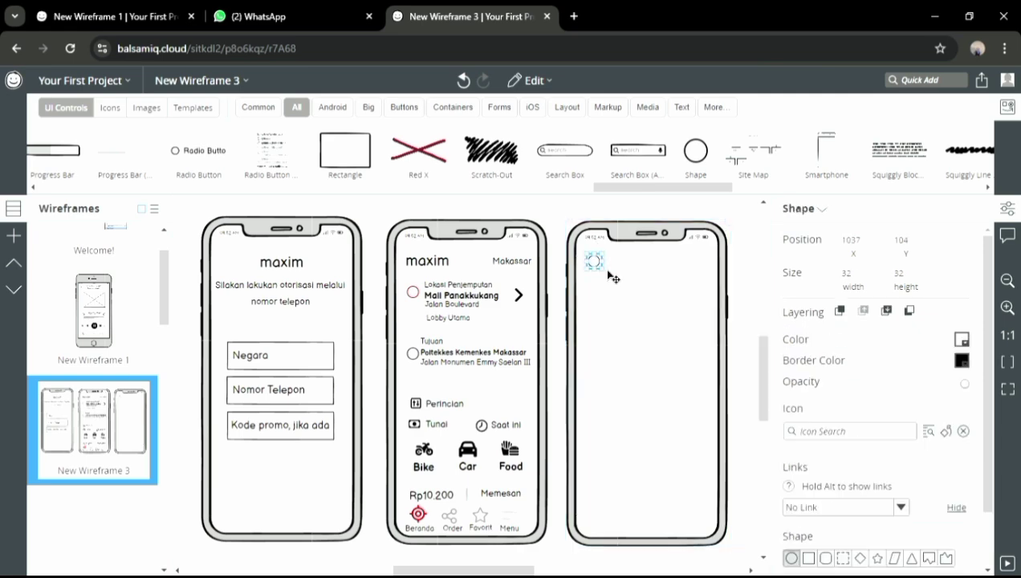
key("Delete")
left_click(923, 80)
Insert a Street Map and resize it to about 372×292 across the third phone
type("map")
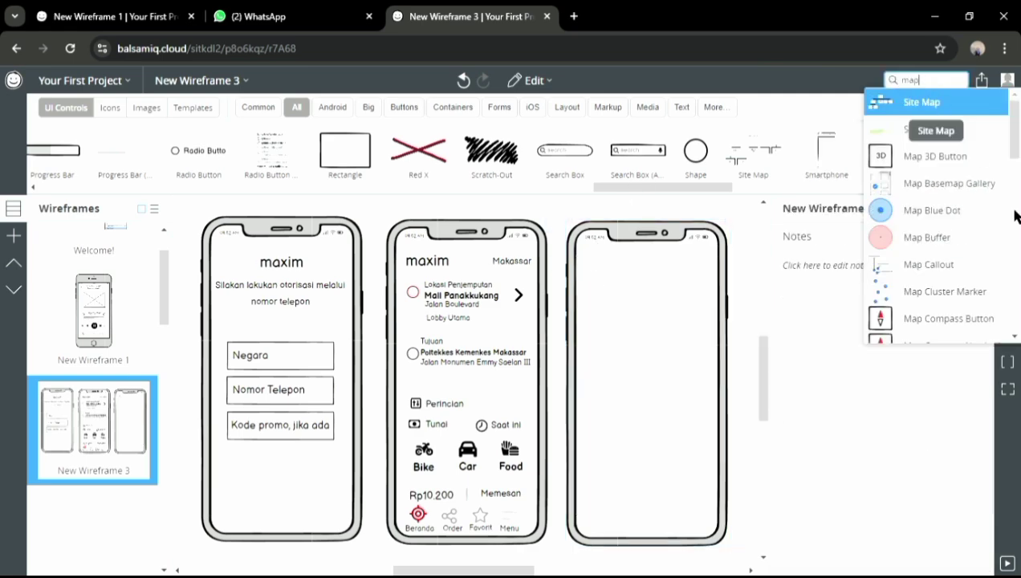
scroll(935, 217, "down", 5)
scroll(934, 216, "up", 5)
left_click(931, 129)
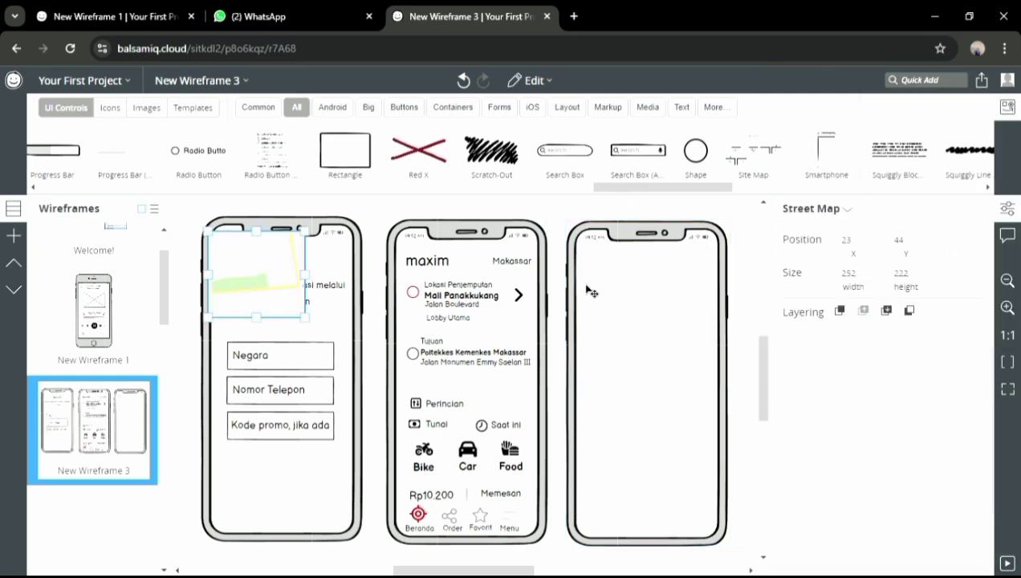
left_click_drag(678, 346, 725, 339)
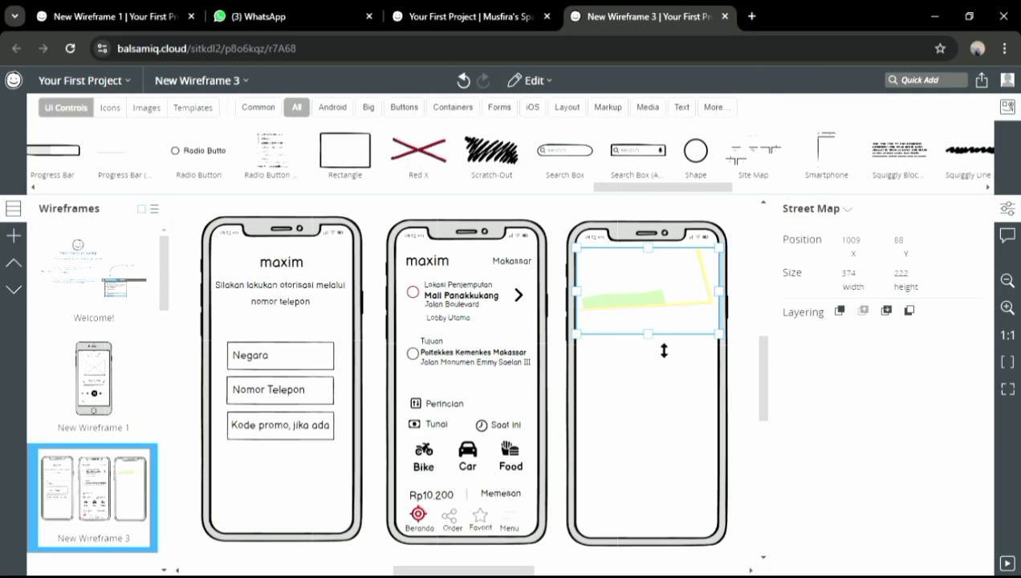
left_click_drag(663, 368, 648, 372)
left_click_drag(725, 321, 719, 321)
left_click(744, 243)
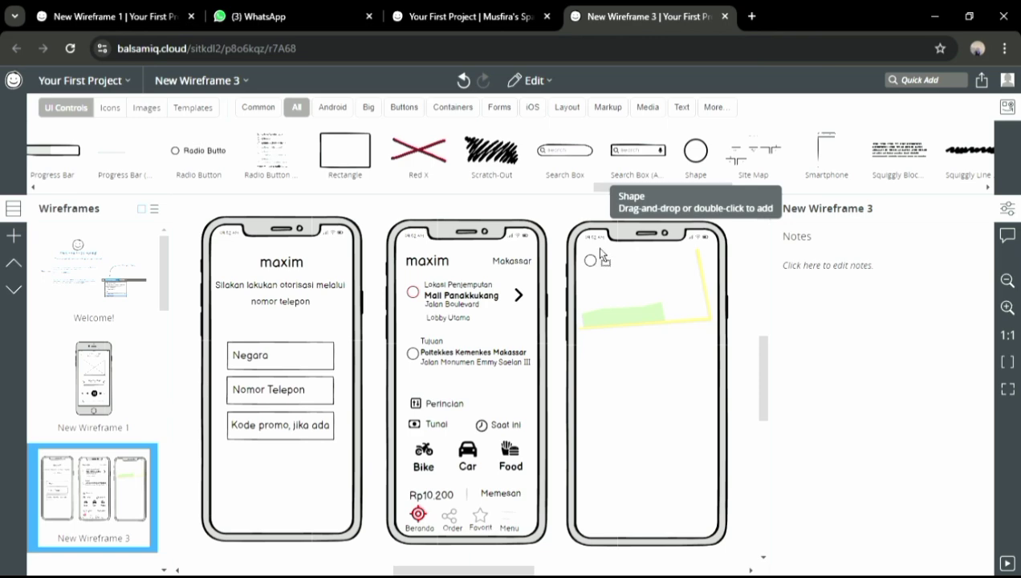
Place a small 48×46 circle shape at the map's top-left corner
left_click_drag(621, 295, 618, 292)
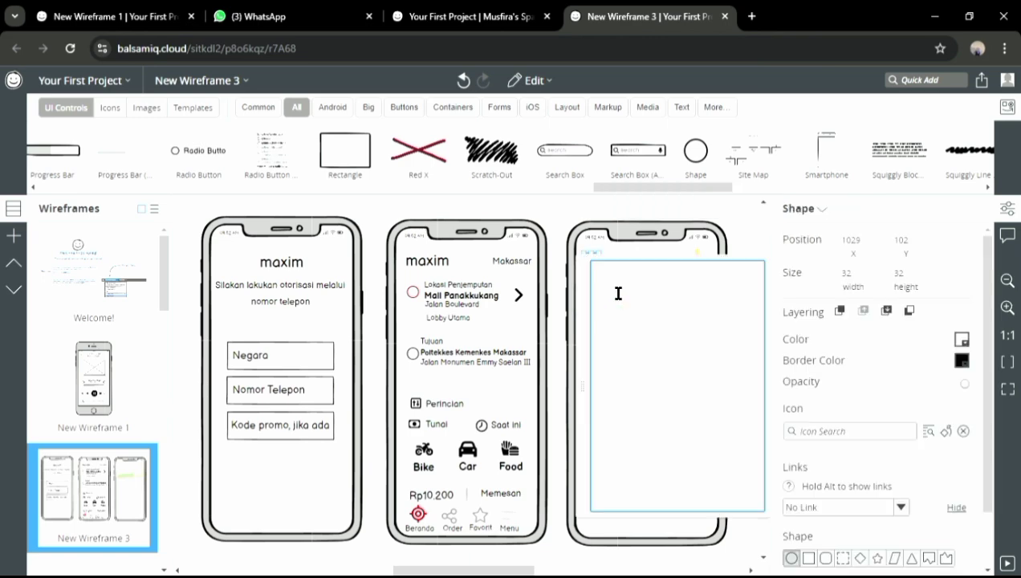
left_click(576, 266)
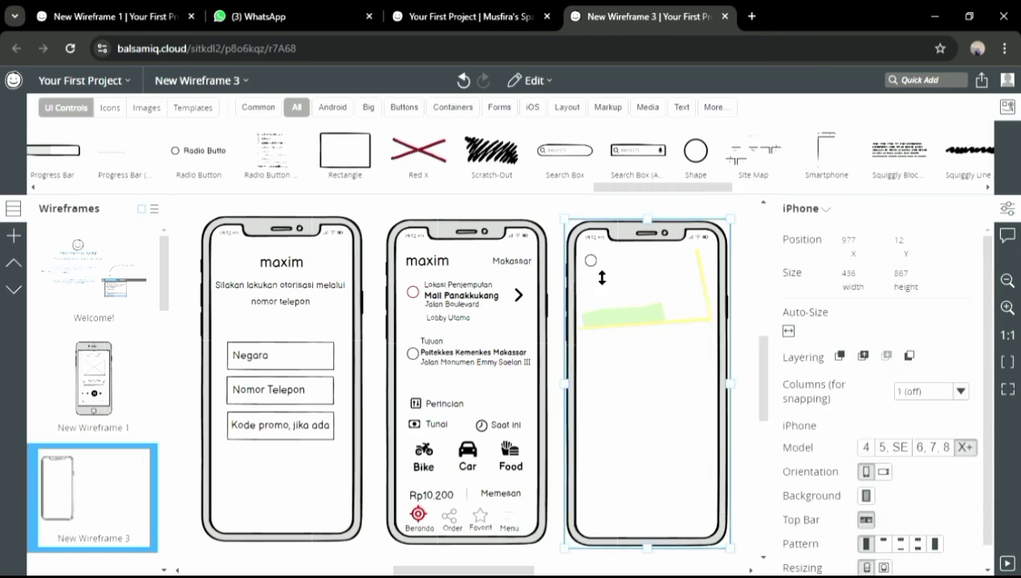
left_click(602, 277)
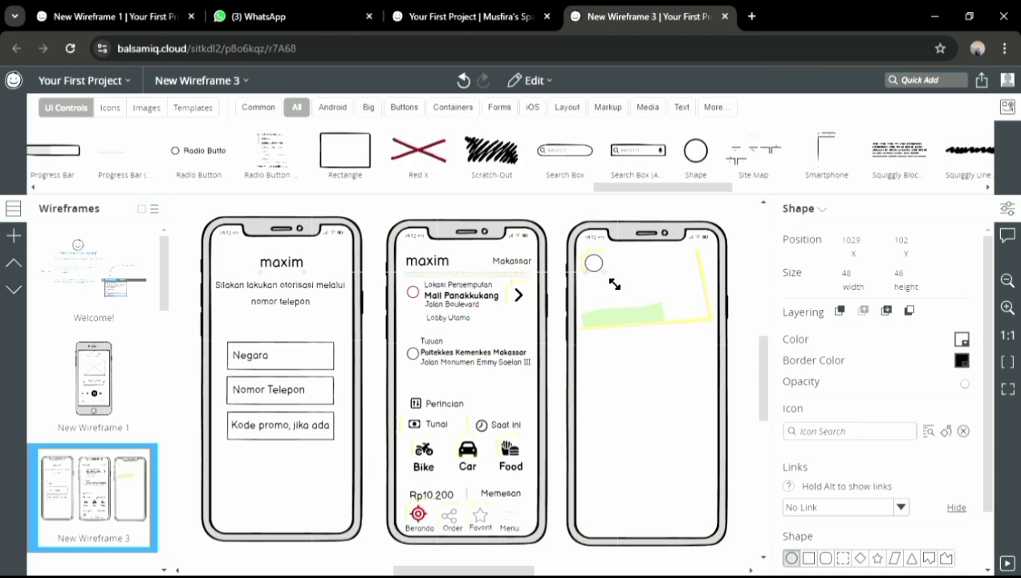
left_click_drag(589, 267, 603, 248)
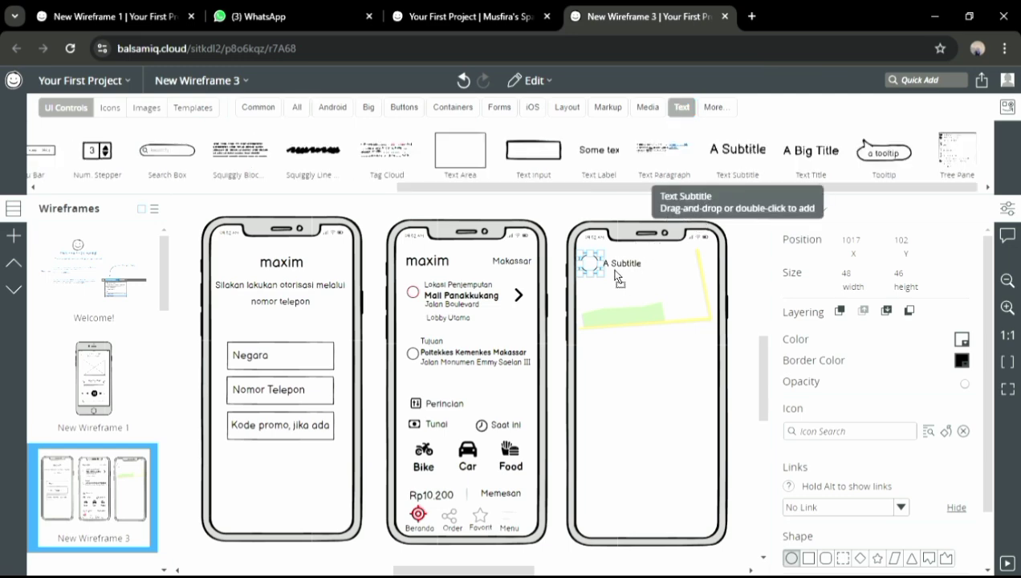
Add a 'maxim' subtitle title to the third phone at font size 40
left_click_drag(614, 270, 614, 271)
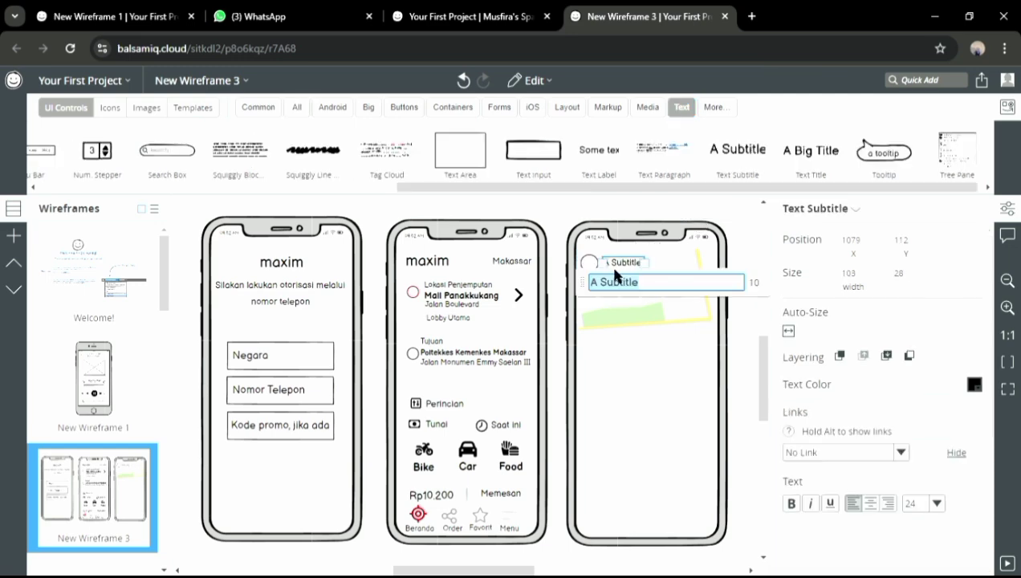
left_click(935, 503)
left_click(933, 501)
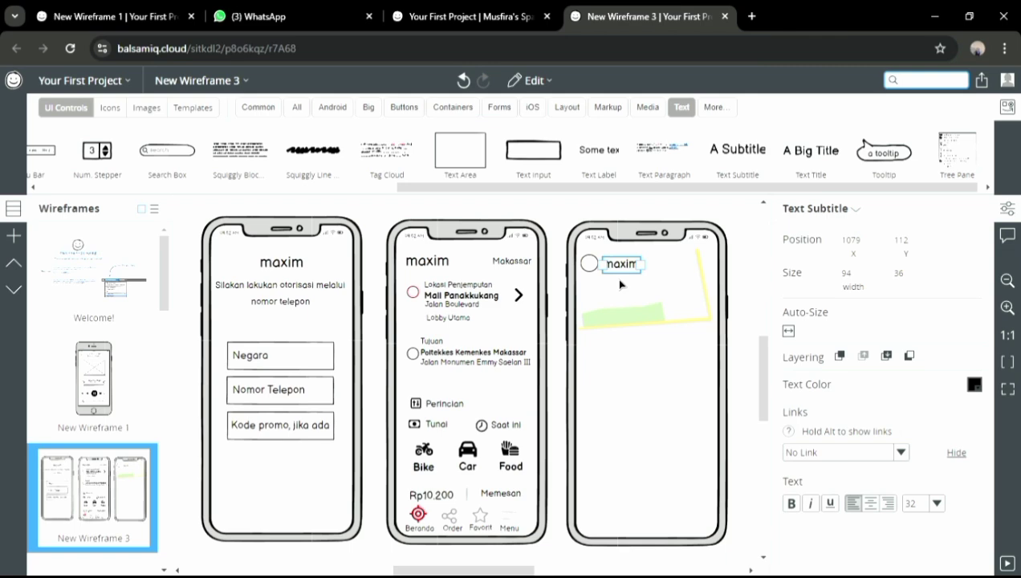
left_click(936, 503)
left_click(918, 519)
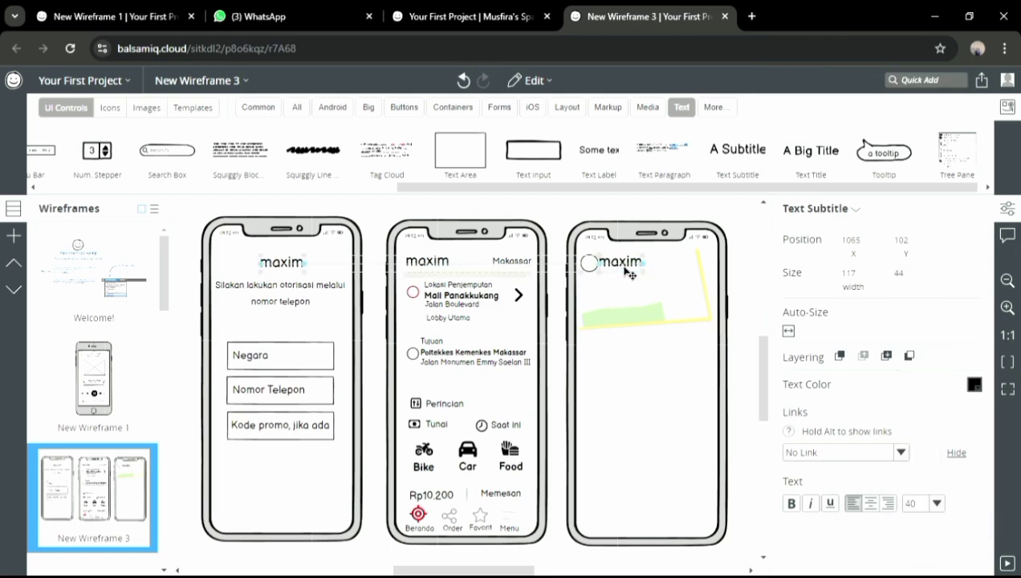
Add a 32×32 Angle Left arrow icon to the left of 'maxim'
left_click(913, 81)
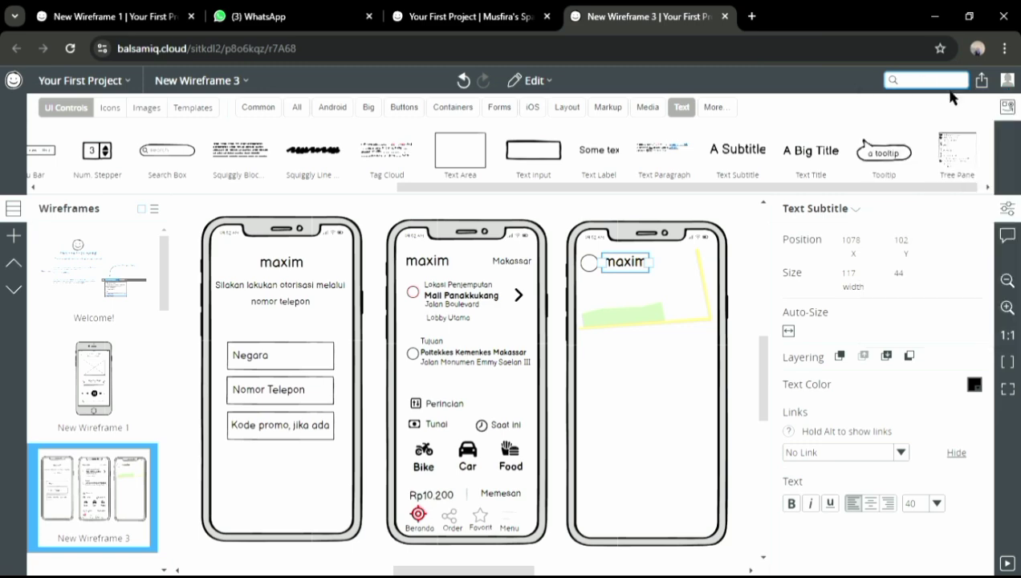
type("arou")
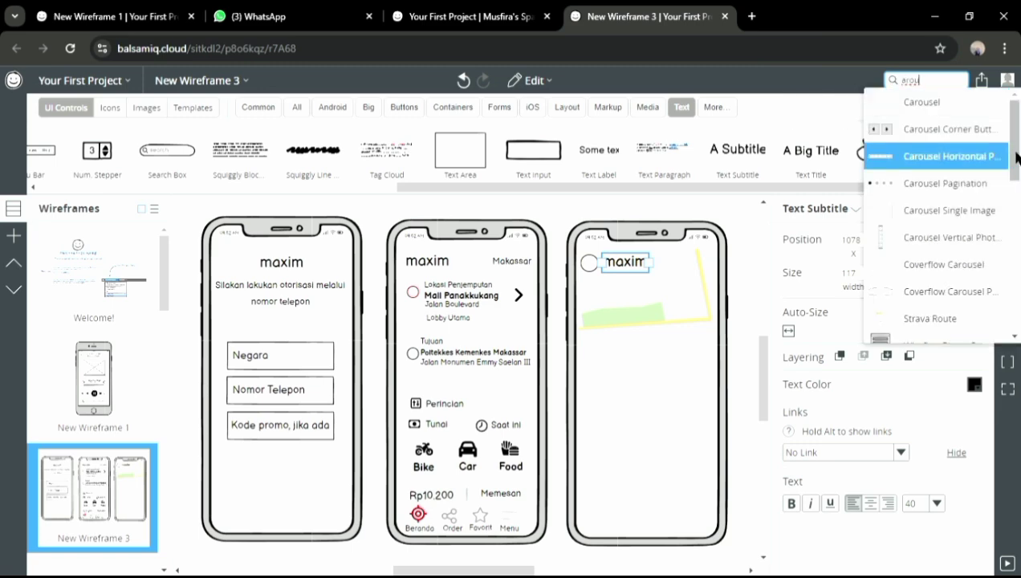
left_click_drag(1015, 154, 1015, 304)
left_click(105, 107)
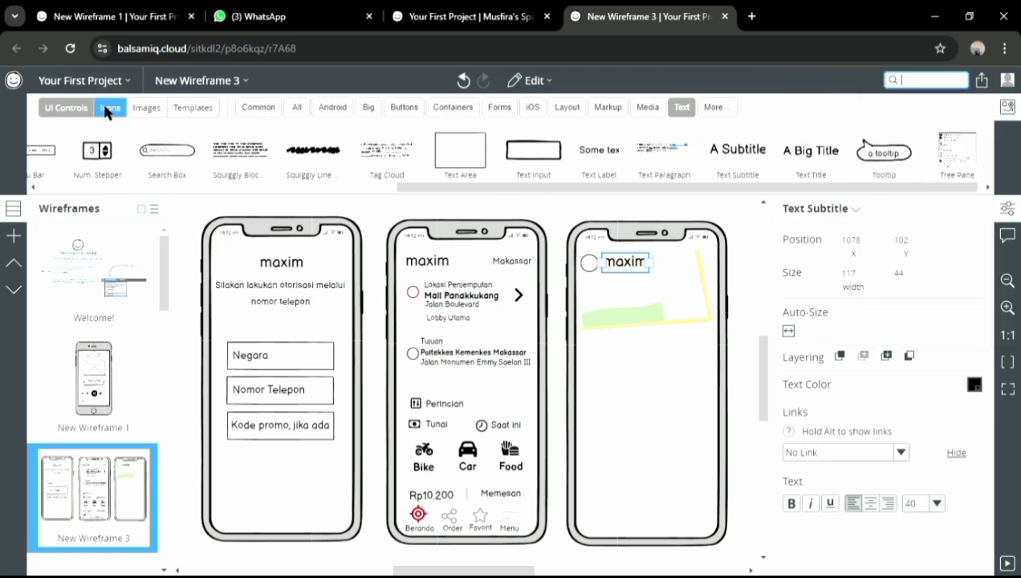
left_click(106, 108)
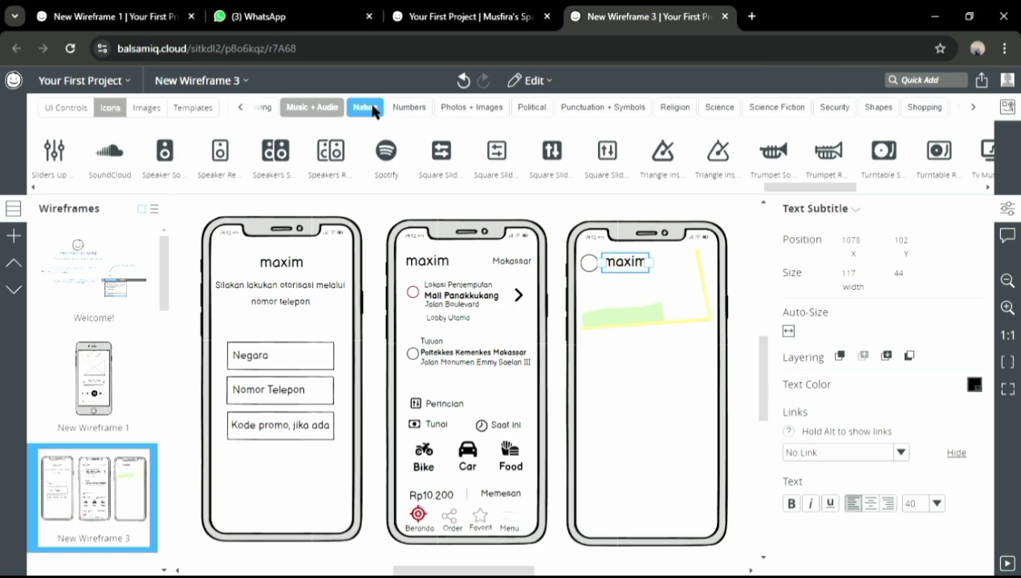
left_click(244, 111)
left_click(243, 111)
left_click(243, 109)
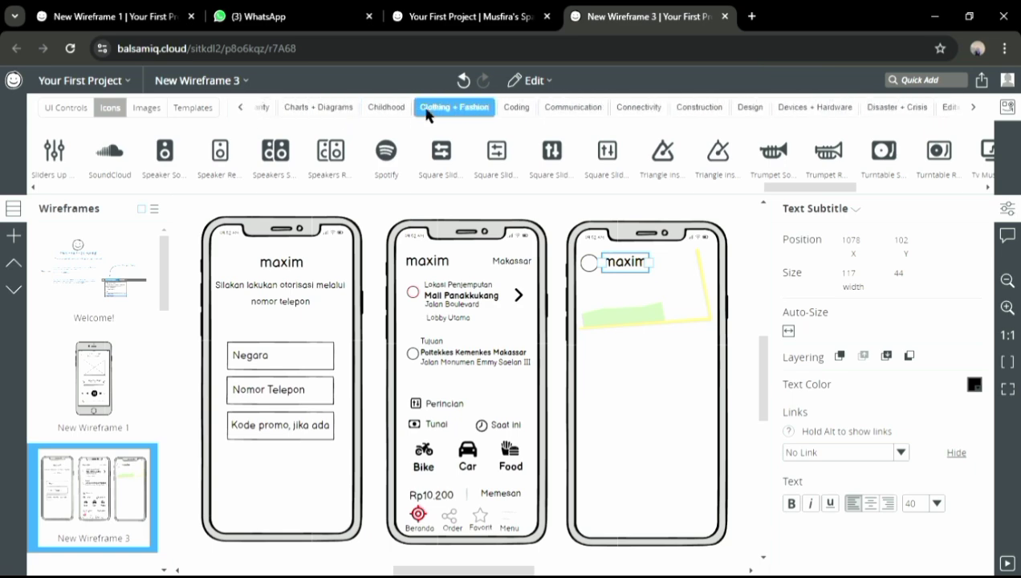
left_click(241, 108)
left_click(515, 106)
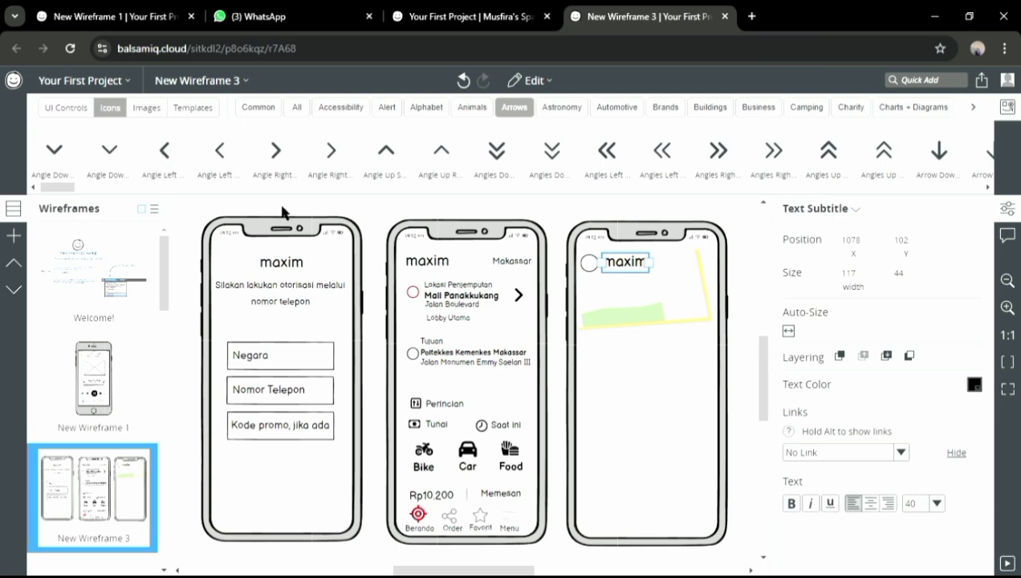
left_click(589, 264)
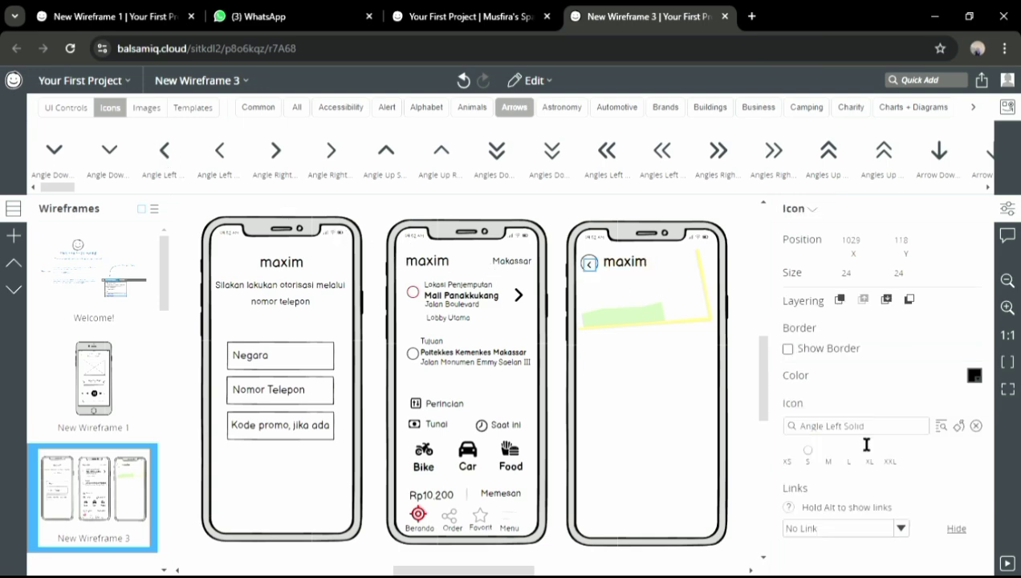
left_click_drag(598, 272, 601, 271)
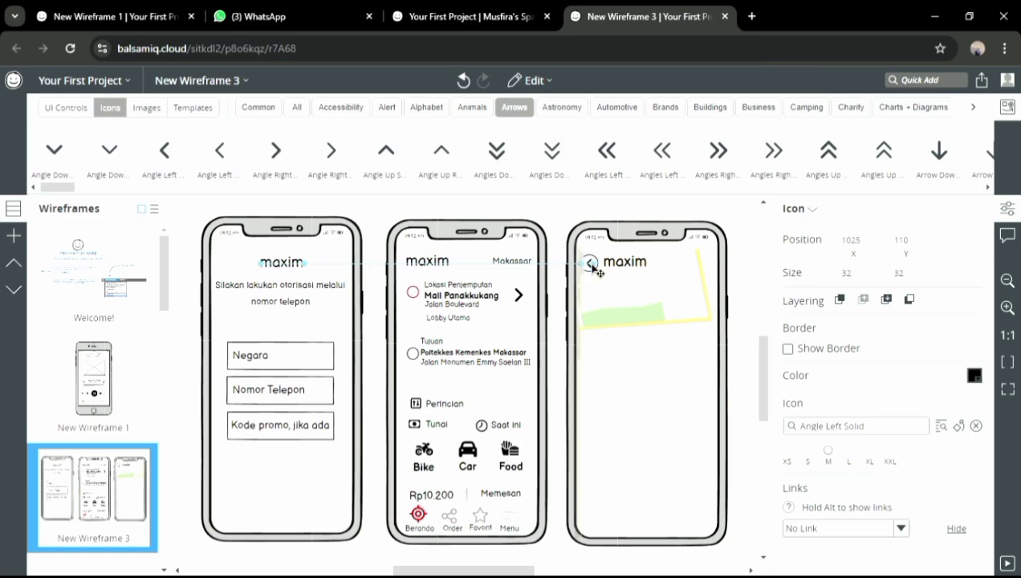
Drag another circle shape into the third phone
left_click(61, 108)
left_click_drag(740, 188, 384, 140)
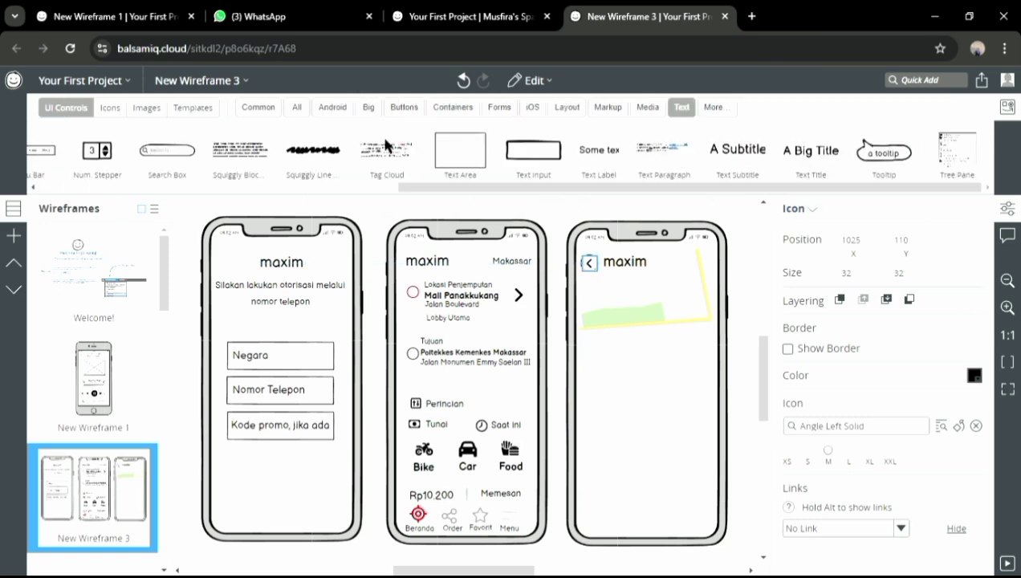
left_click(294, 113)
left_click_drag(695, 156, 667, 253)
Drop the circle into the header beside 'maxim' and enlarge it
double_click(667, 253)
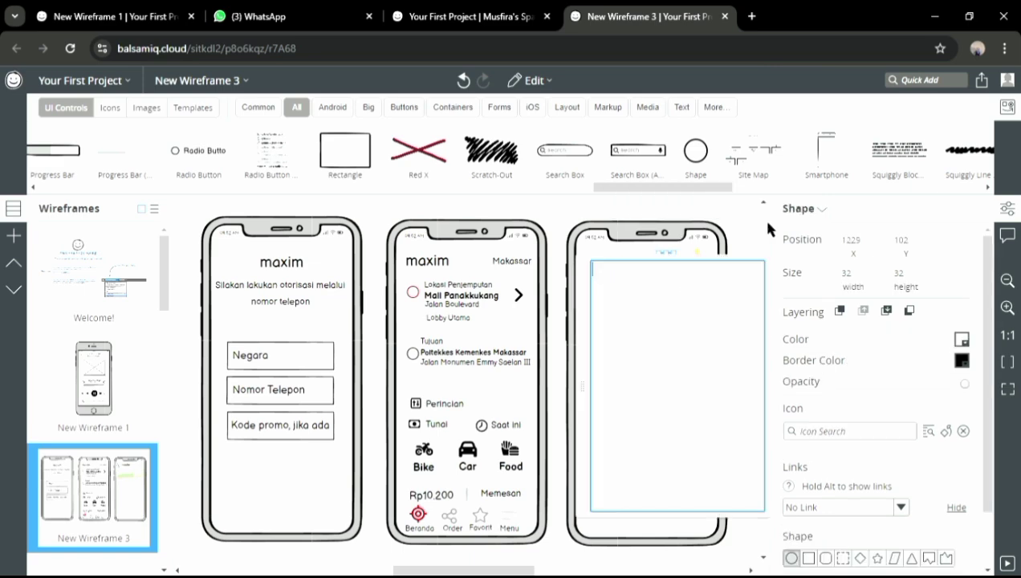
left_click(766, 224)
left_click_drag(765, 290, 767, 367)
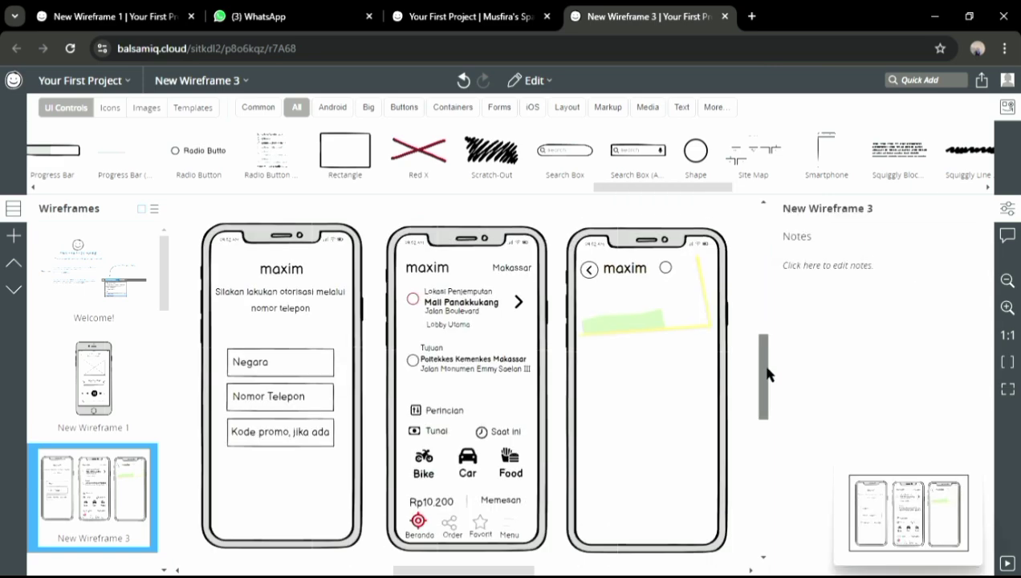
left_click(665, 268)
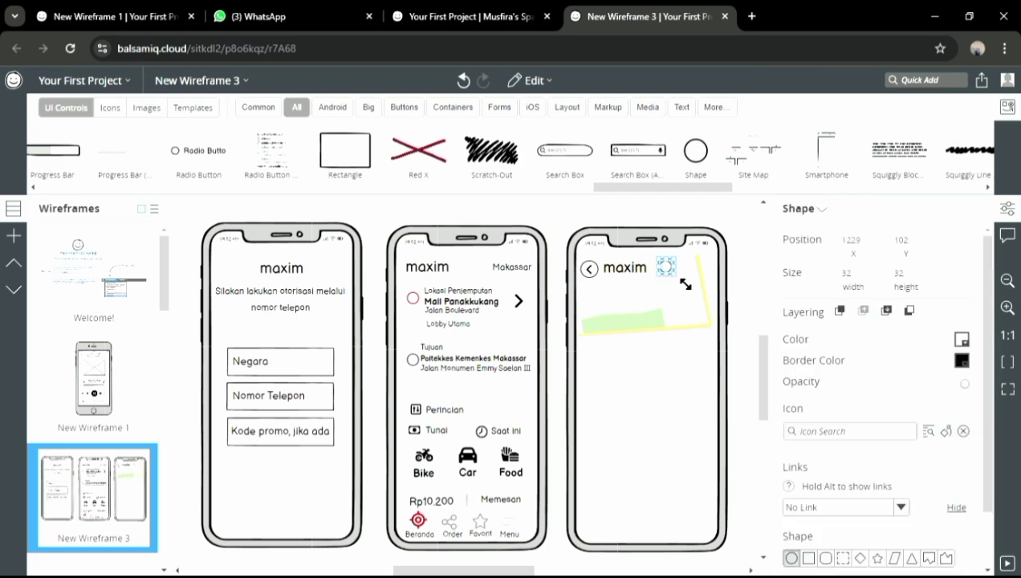
left_click_drag(686, 284, 667, 273)
left_click(679, 277)
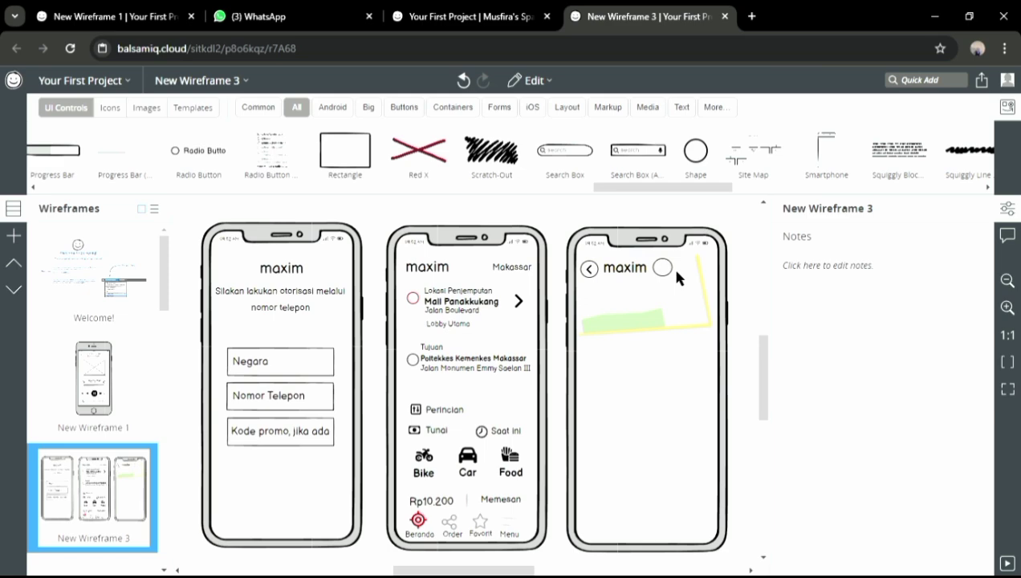
left_click(662, 269)
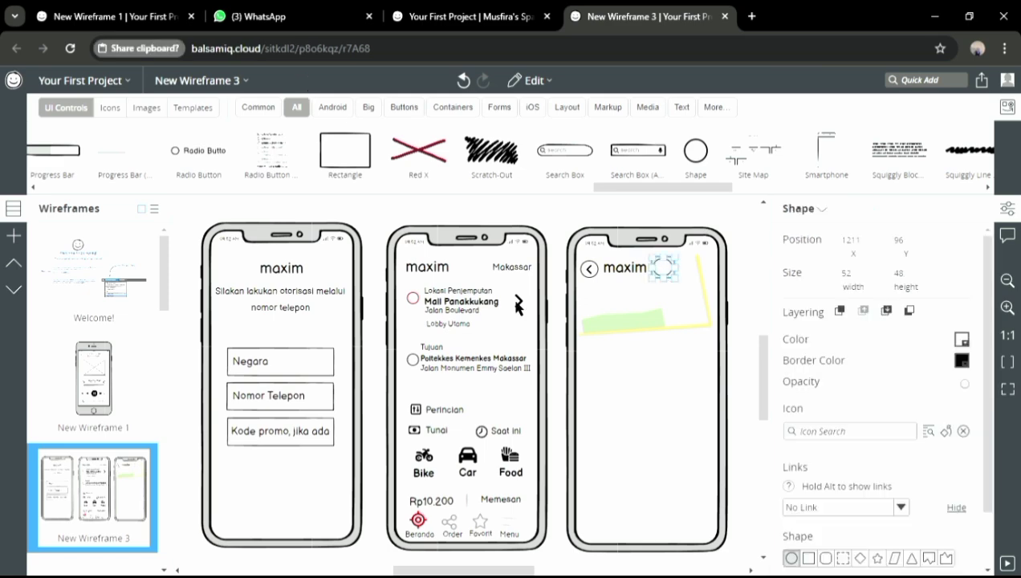
left_click(691, 285)
Paste two copies of the circle, lining them up to the right along the header
key("ctrl+v")
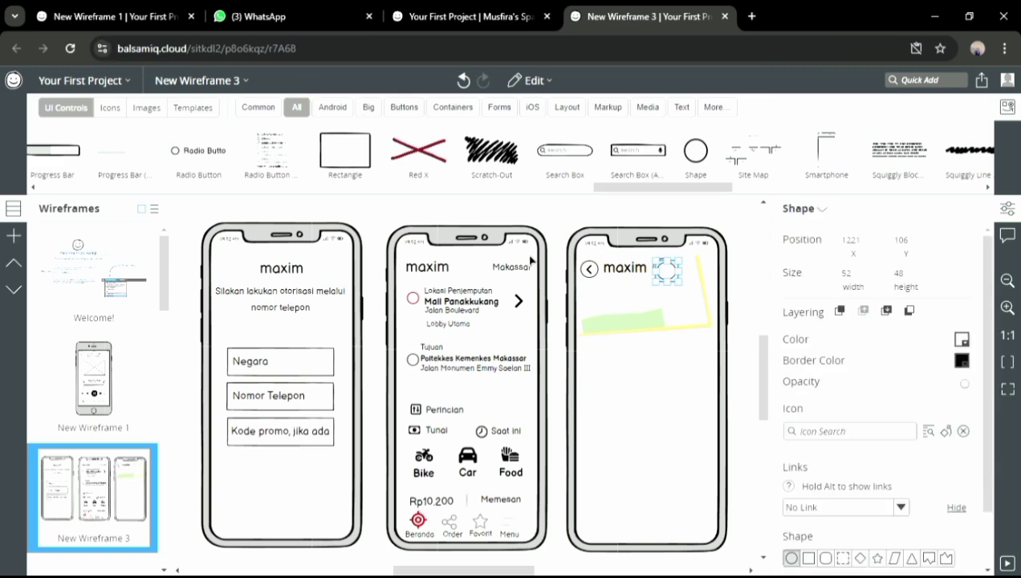
left_click(699, 292)
left_click_drag(671, 272, 693, 276)
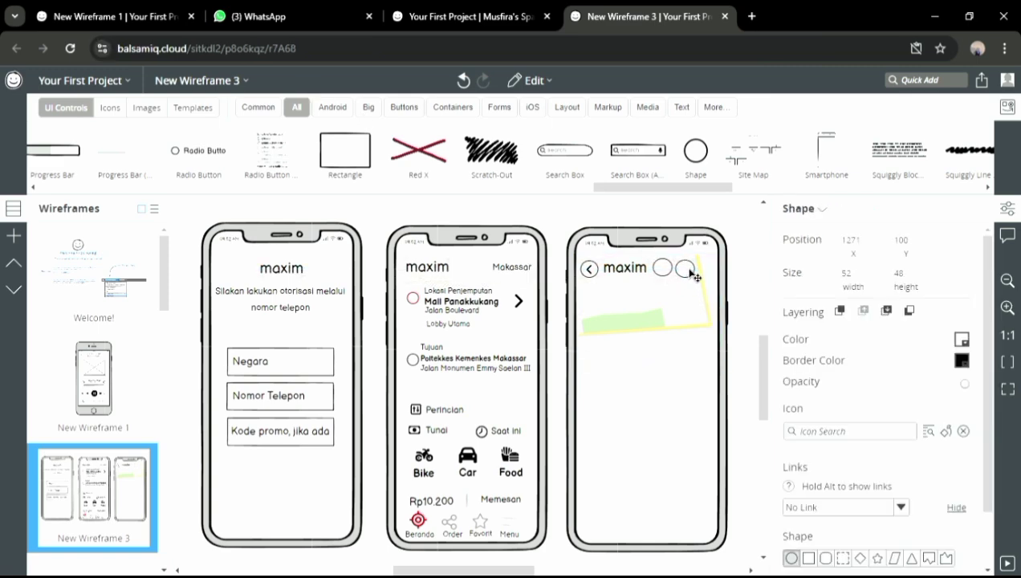
key("ctrl+c")
key("ctrl+v")
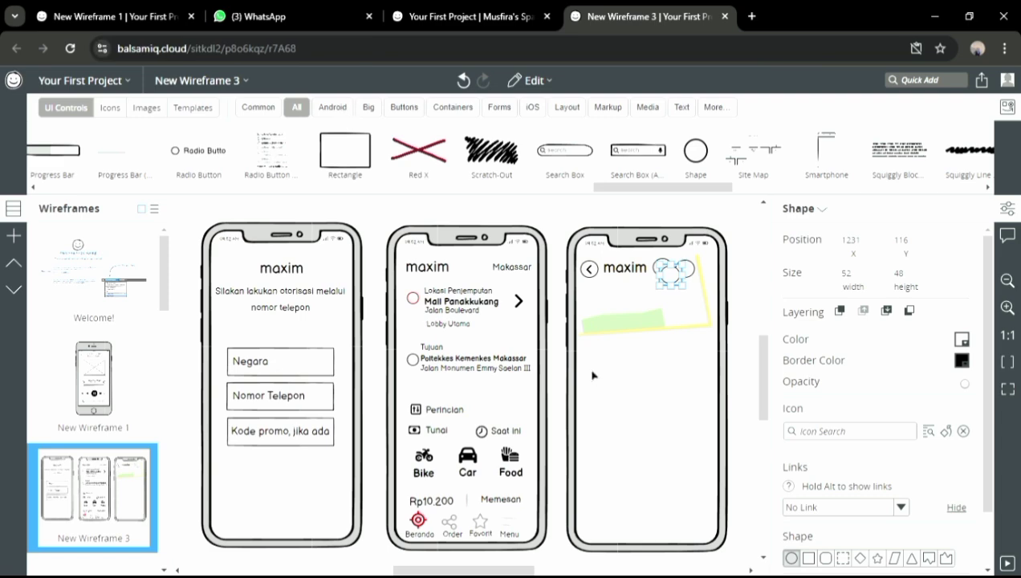
mouse_move(714, 280)
left_mouse_down()
mouse_move(701, 267)
mouse_move(695, 279)
left_mouse_up()
left_click(669, 273)
Add a medium-size star icon into the header circle beside 'maxim'
left_click(899, 81)
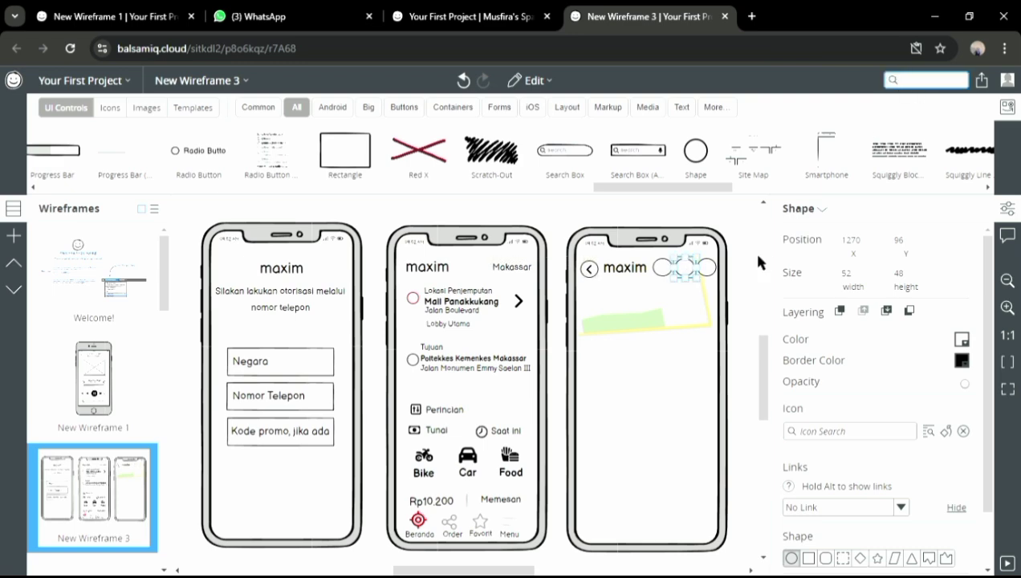
type("star")
scroll(1009, 287, "down", 5)
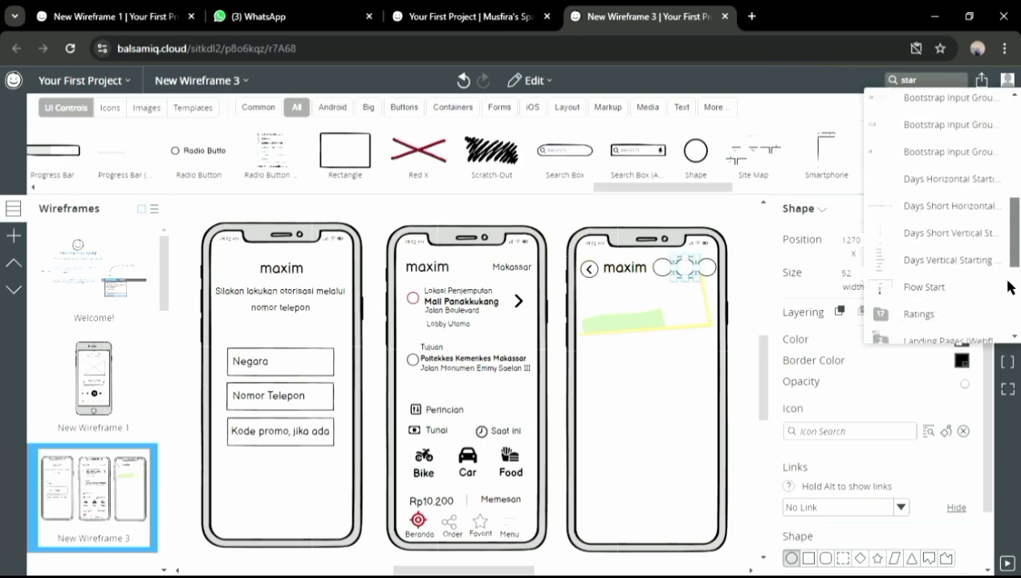
scroll(1009, 286, "down", 3)
left_click(883, 226)
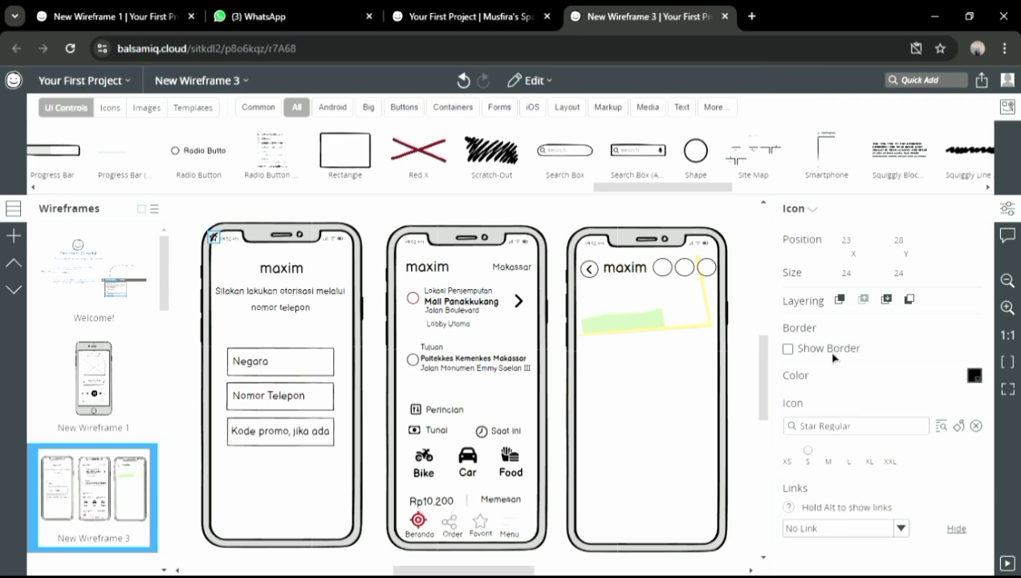
left_click(830, 461)
left_click(849, 460)
left_click_drag(215, 240, 670, 276)
left_click(830, 461)
Add a medium-size Share Nodes Regular icon into the next header circle
left_click(925, 84)
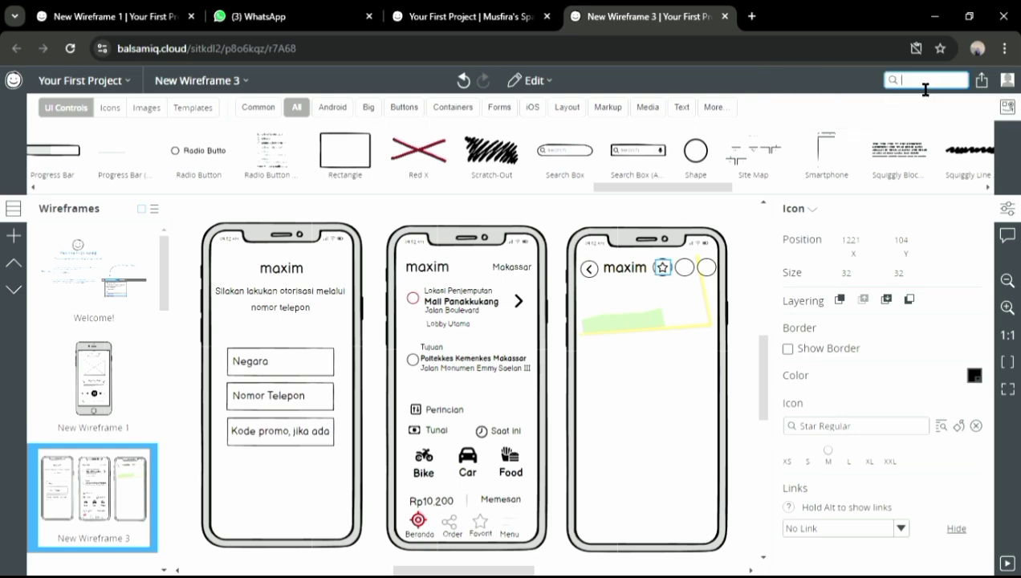
type("share")
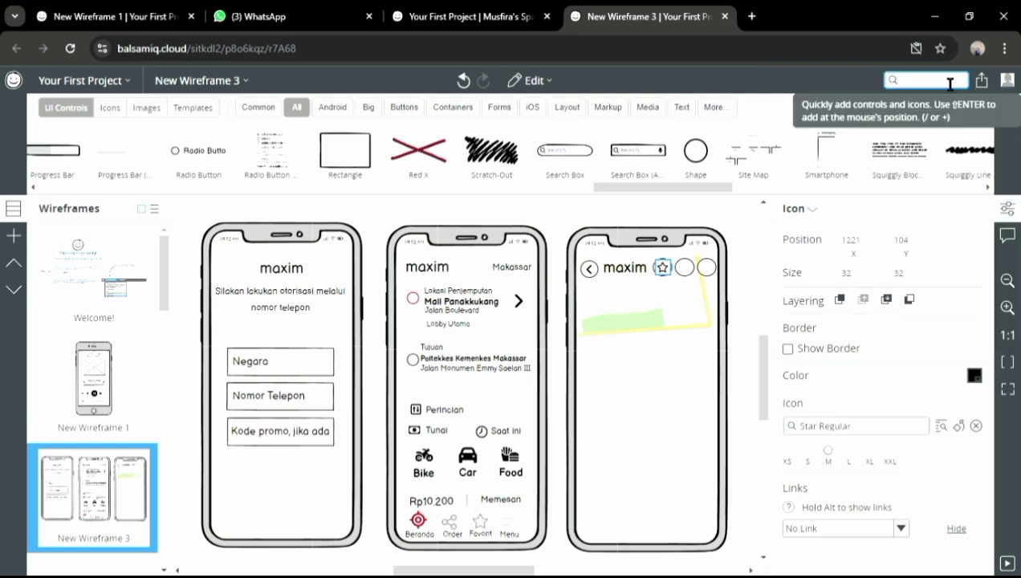
scroll(963, 200, "down", 10)
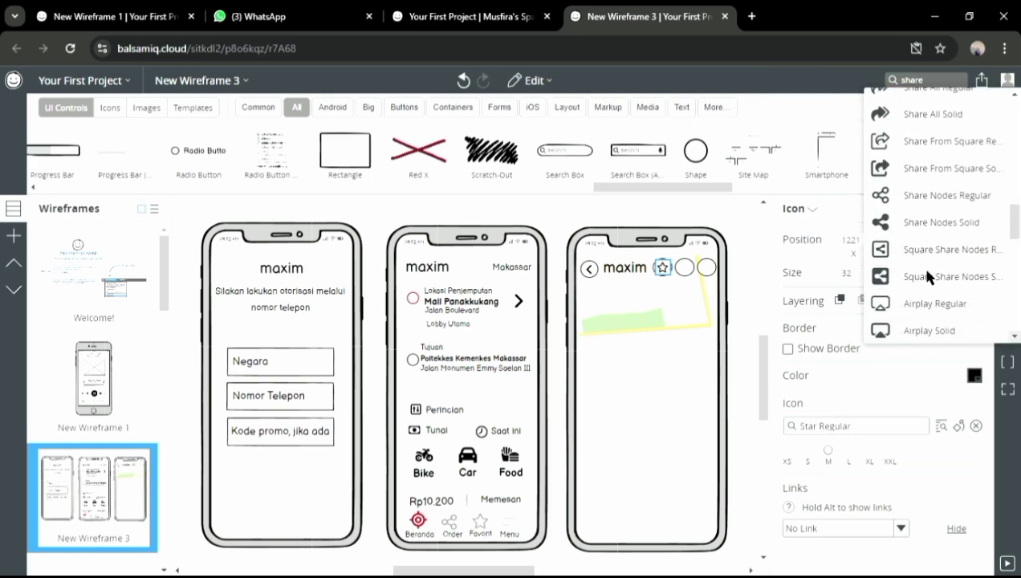
left_click(894, 200)
left_click(827, 458)
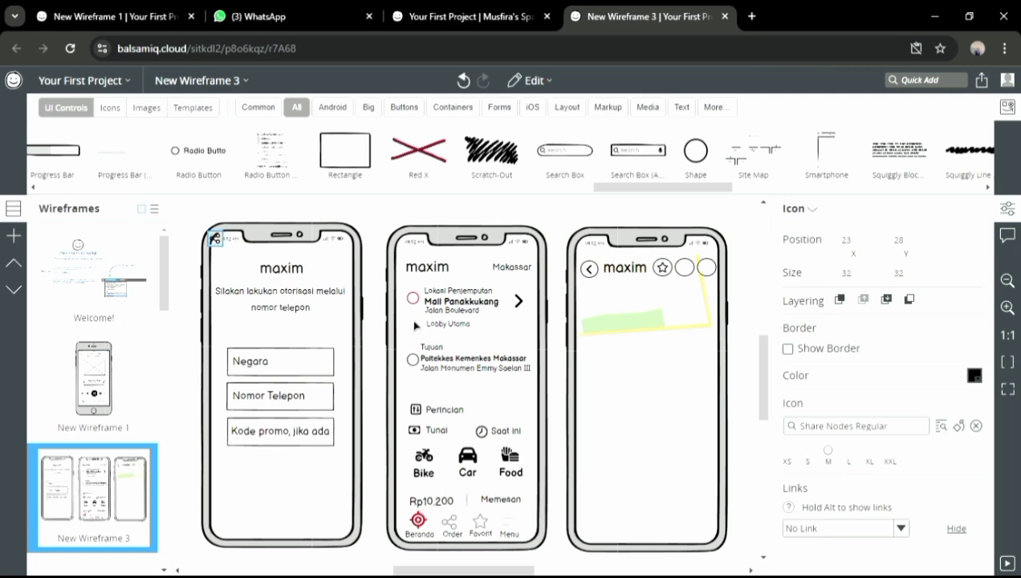
left_click_drag(229, 247, 698, 277)
Place a subtitle text label on the third phone
left_click(921, 82)
left_click(681, 106)
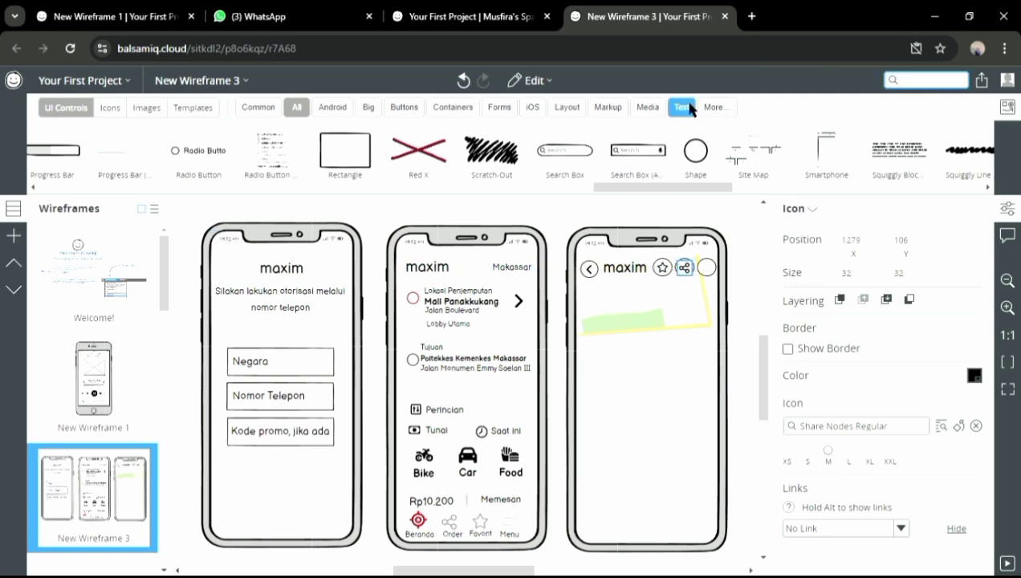
left_click_drag(750, 157, 708, 291)
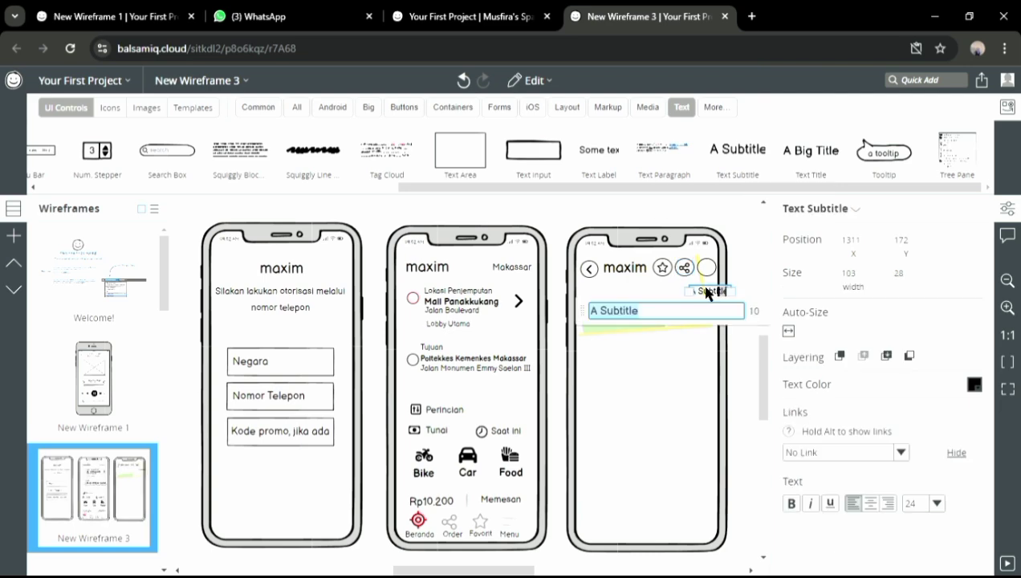
Add an 'SOS' label at size 20 inside the empty header circle
type("SOS")
left_click(937, 503)
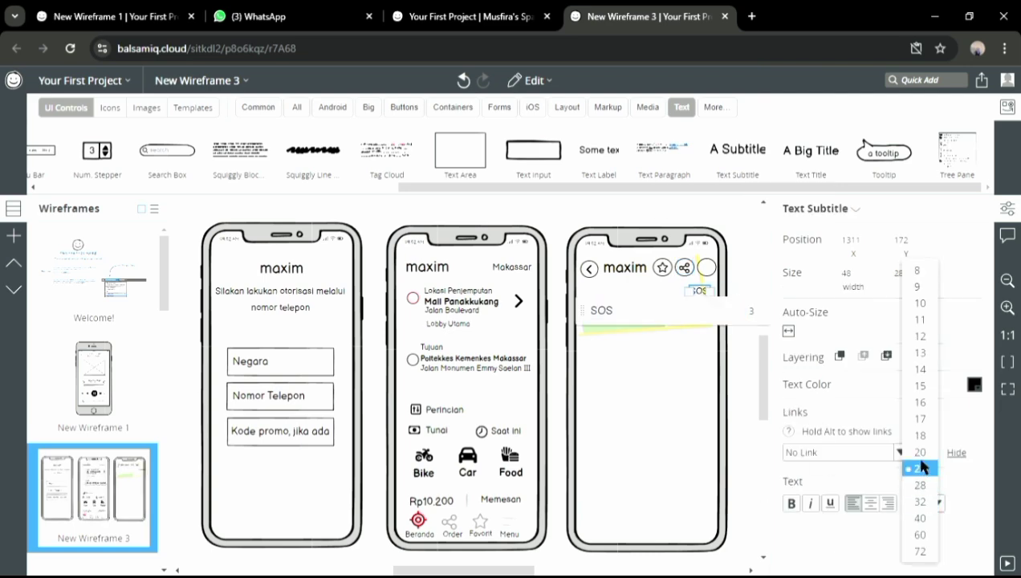
left_click(920, 465)
left_click_drag(706, 301, 713, 278)
left_click(739, 393)
Add a borderless text area spanning the third phone's width down to its bottom
left_click_drag(458, 149, 617, 400)
left_click(701, 295)
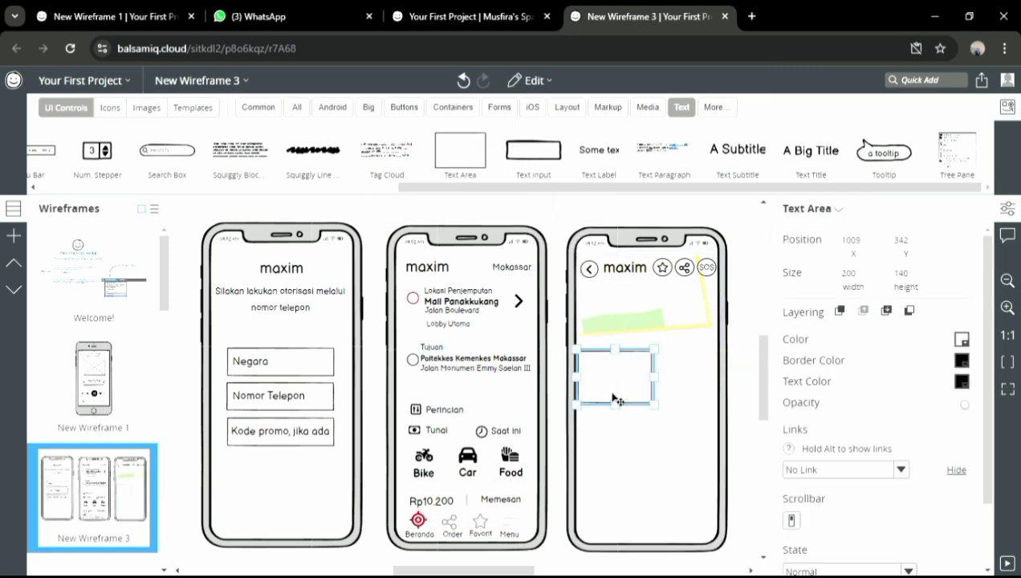
left_click_drag(681, 393, 729, 392)
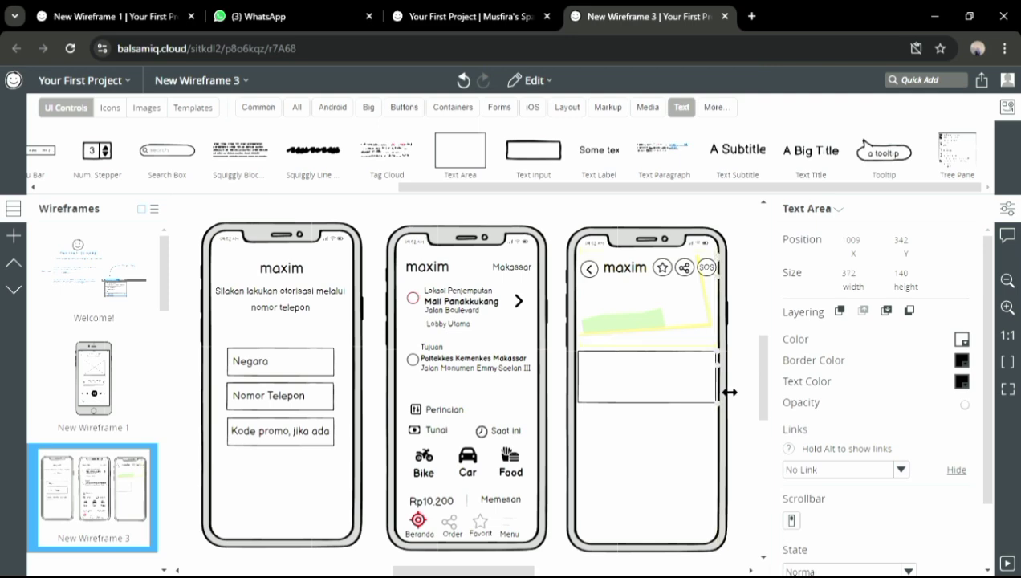
left_click_drag(651, 405, 662, 553)
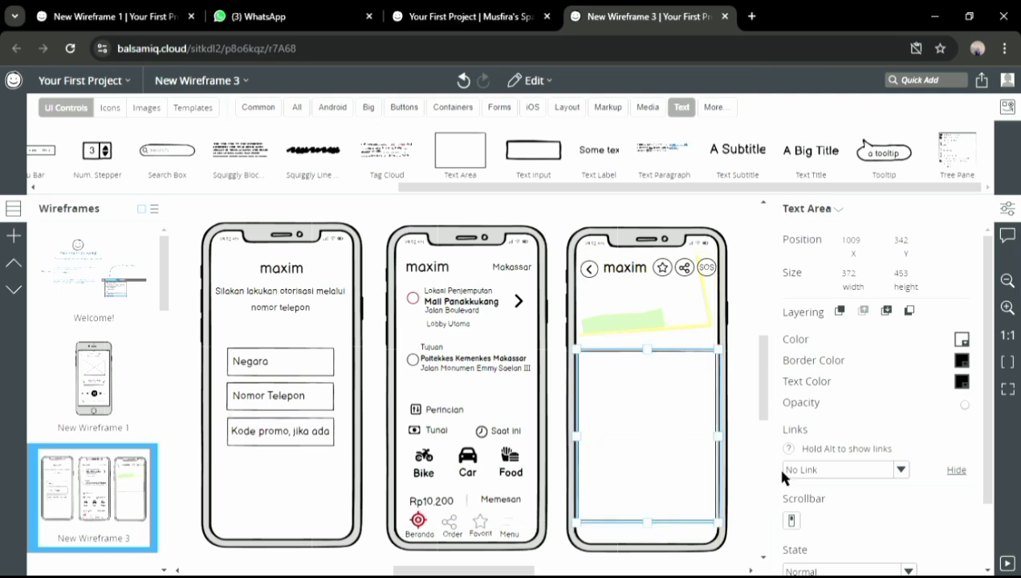
left_click(964, 365)
left_click(894, 397)
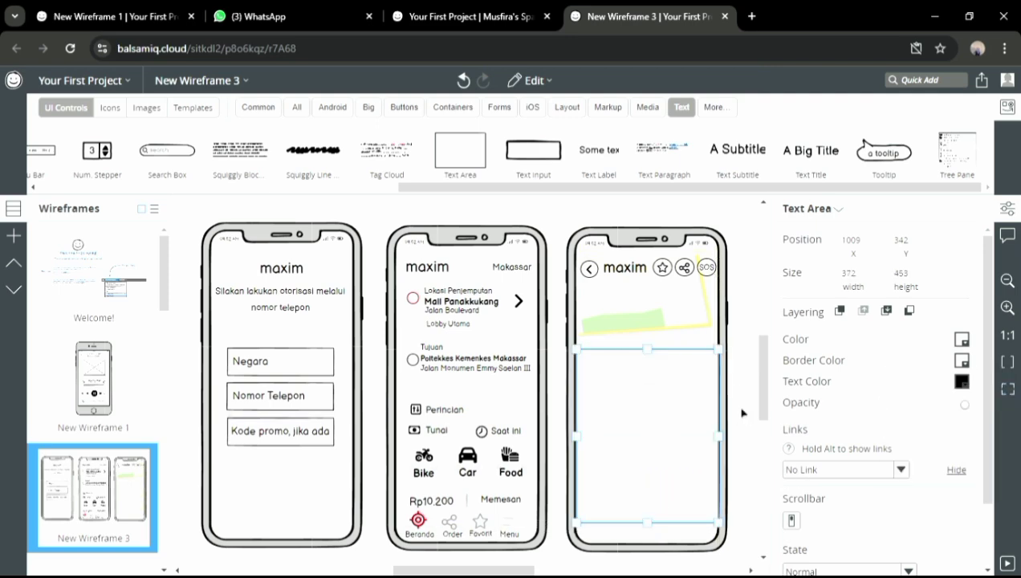
left_click(742, 412)
Quick Add a horizontal rule by searching 'line'
left_click(922, 80)
type("line")
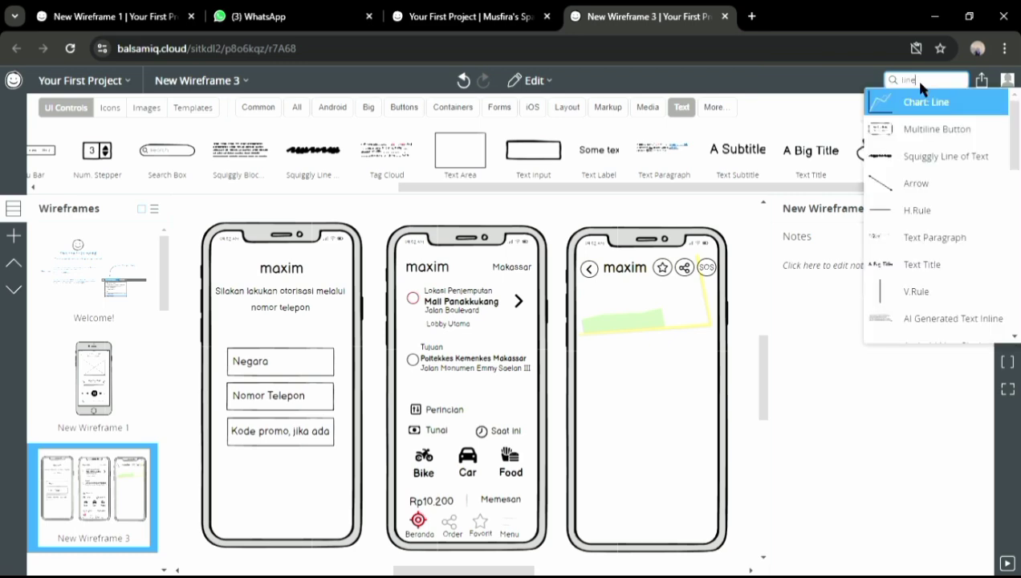
left_click(916, 210)
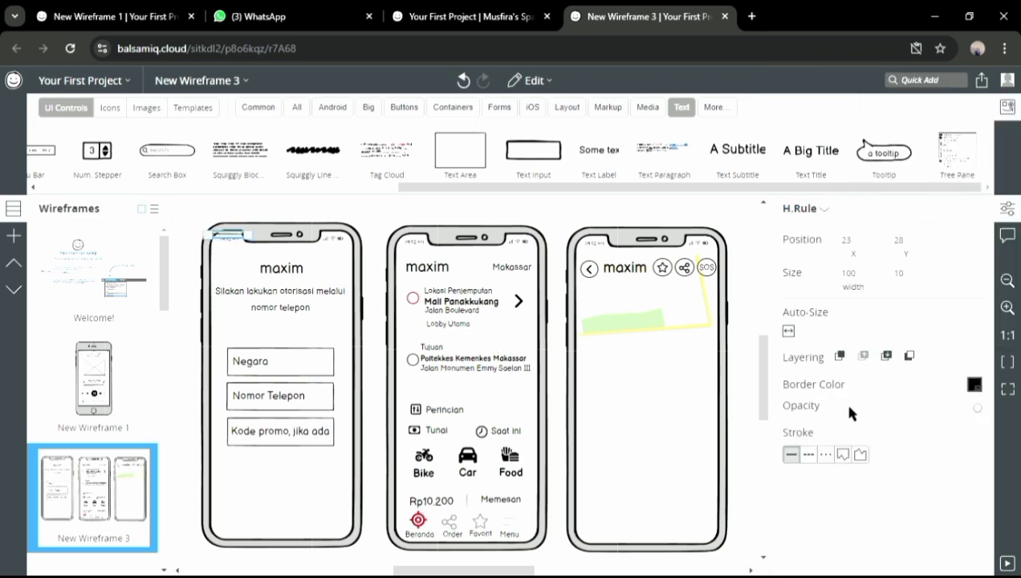
Shorten the horizontal rule and add a smaller subtitle with the driver's name and 'dengan Daihatsu'
left_click_drag(251, 237, 653, 366)
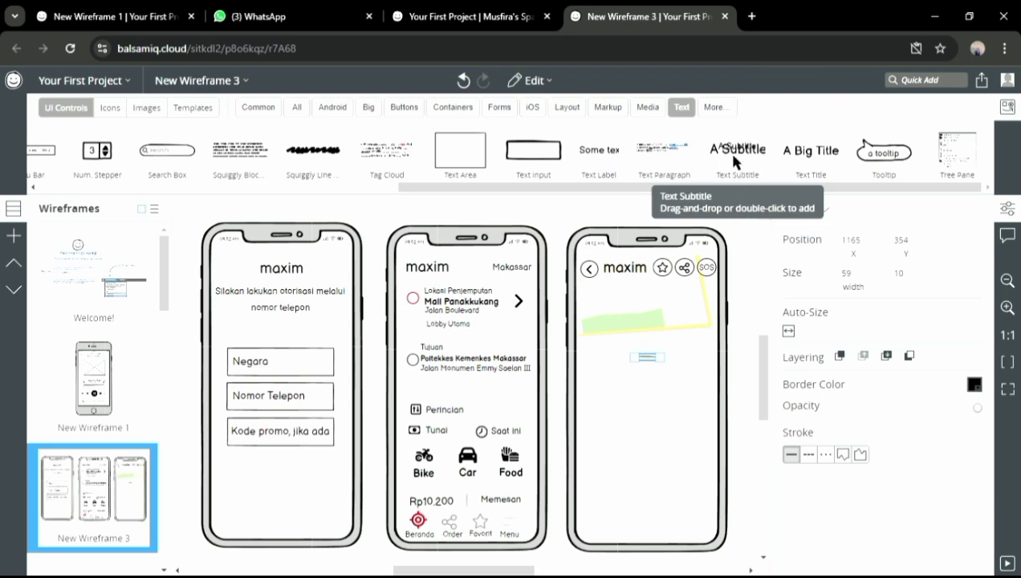
left_click_drag(735, 158, 597, 383)
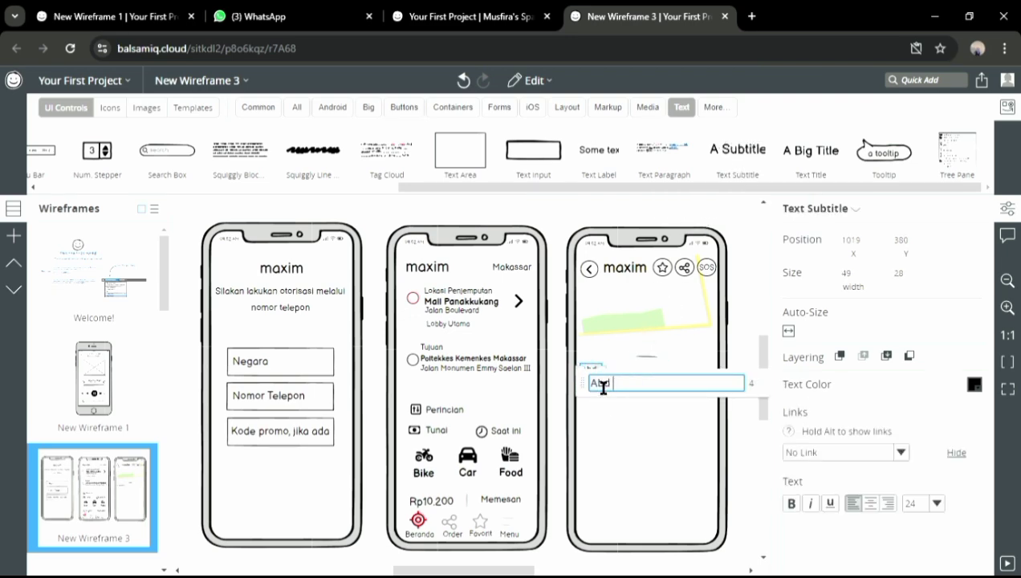
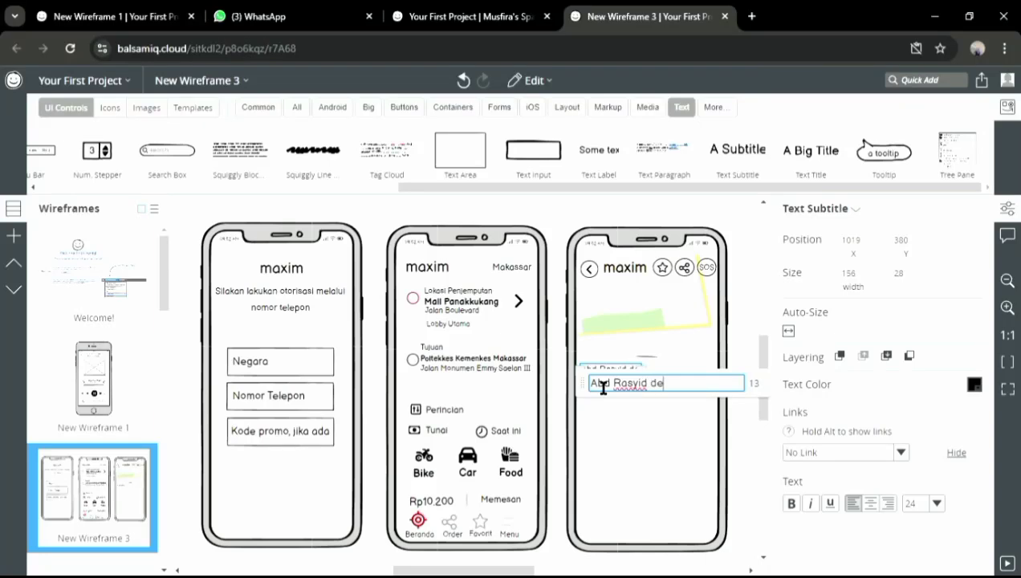
type("ngan Daihatsu")
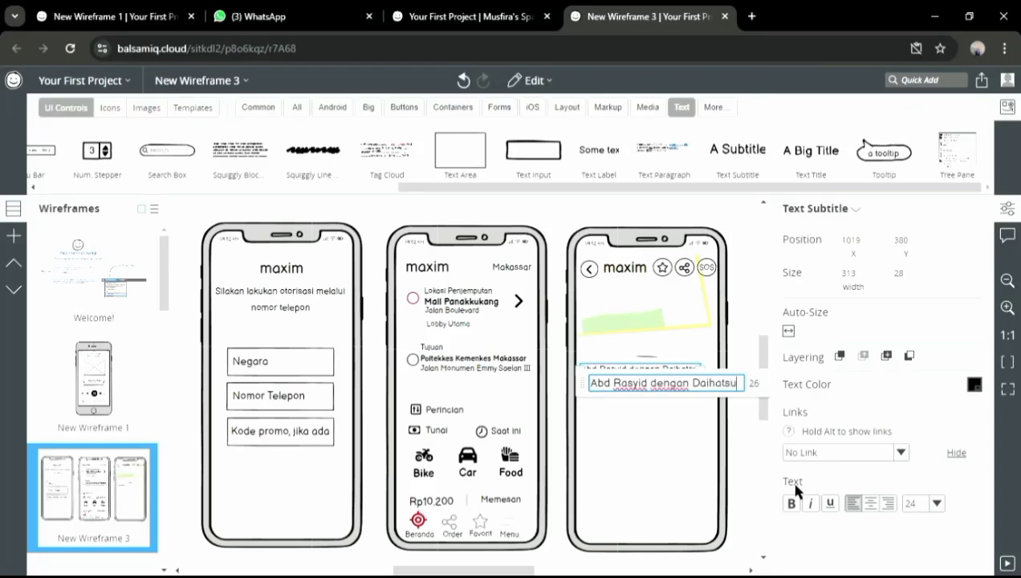
left_click(936, 503)
left_click(920, 450)
left_click(650, 370)
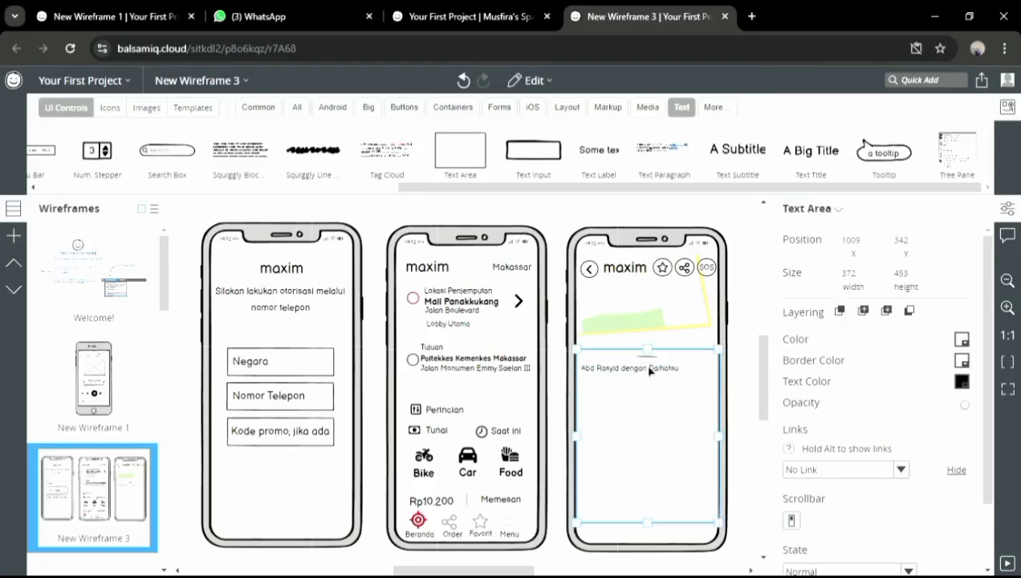
Add the car description line 'Sigra warna co' at size 20
left_click_drag(737, 170, 586, 380)
type("Sigra ")
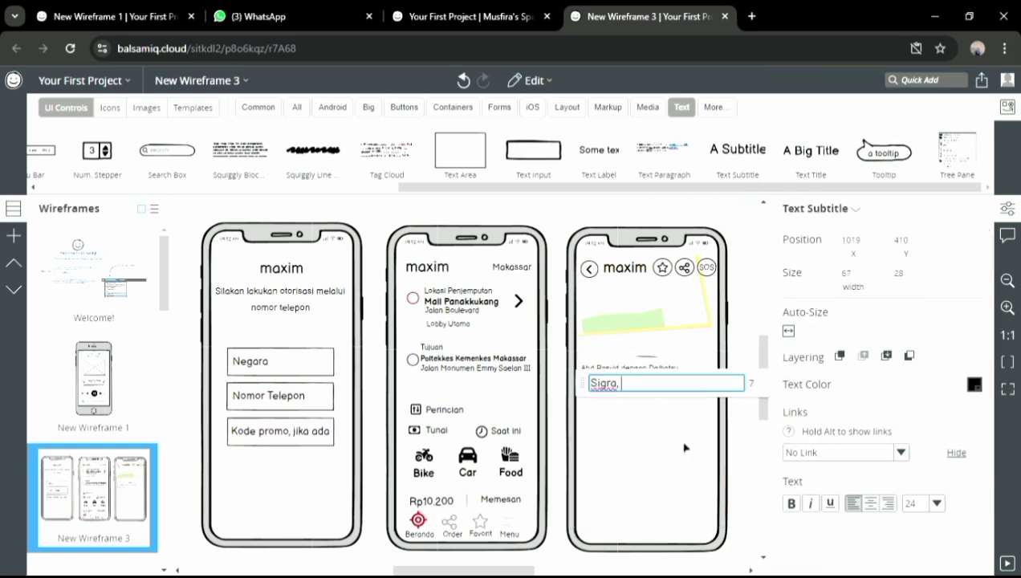
type(" warna coklat tua,")
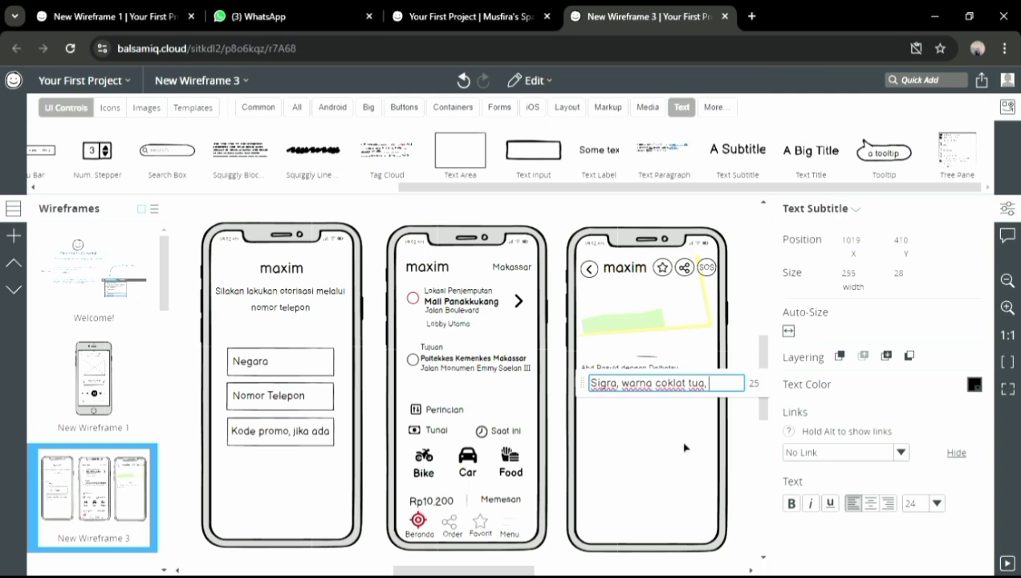
key("Return")
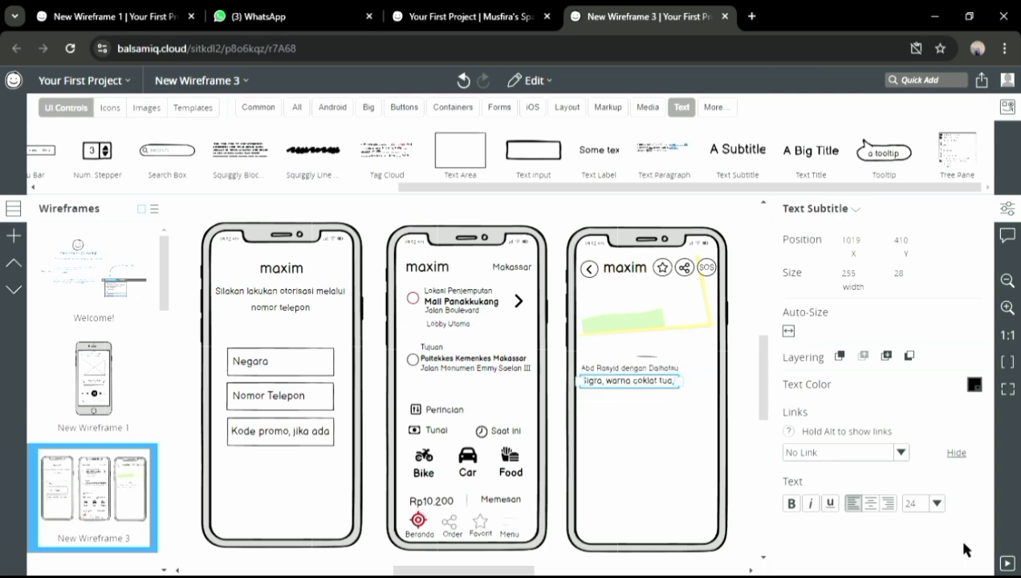
left_click(936, 503)
left_click(918, 452)
Add a smaller arrival line reading 'akan tiba dalam 3 menit'
left_click_drag(756, 178, 587, 391)
type("akan tiba dalam 3 menit")
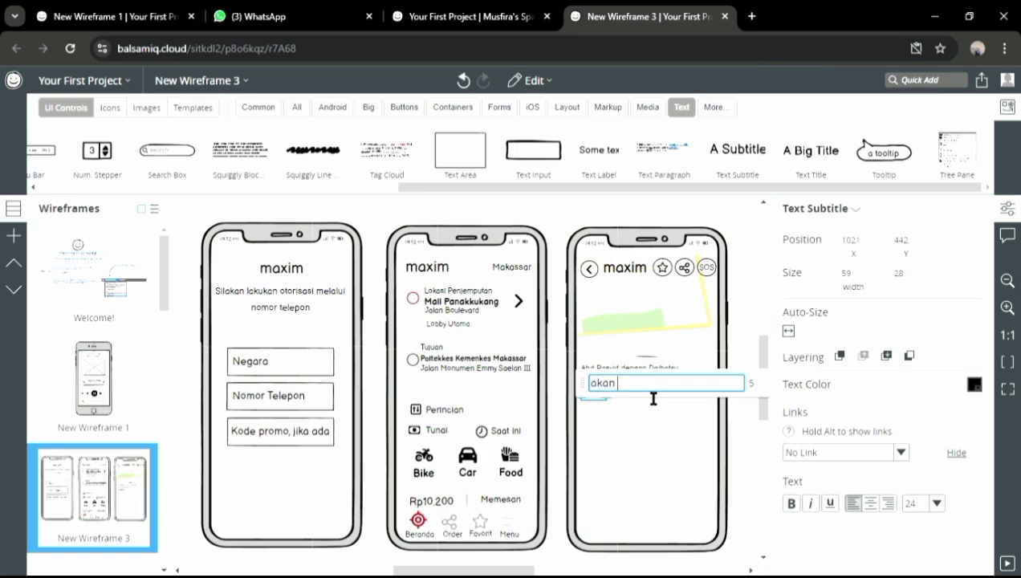
left_click(935, 503)
left_click(921, 452)
left_click(692, 410)
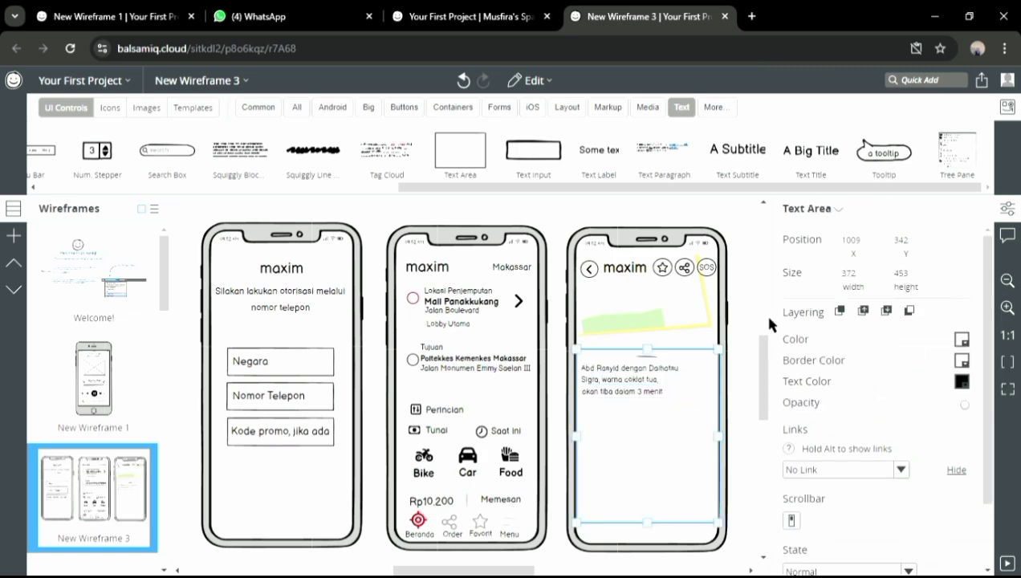
Add a size-28 'Rating' label and Quick Add a star rating control
left_click_drag(740, 154, 585, 406)
type("Rating")
left_click(936, 503)
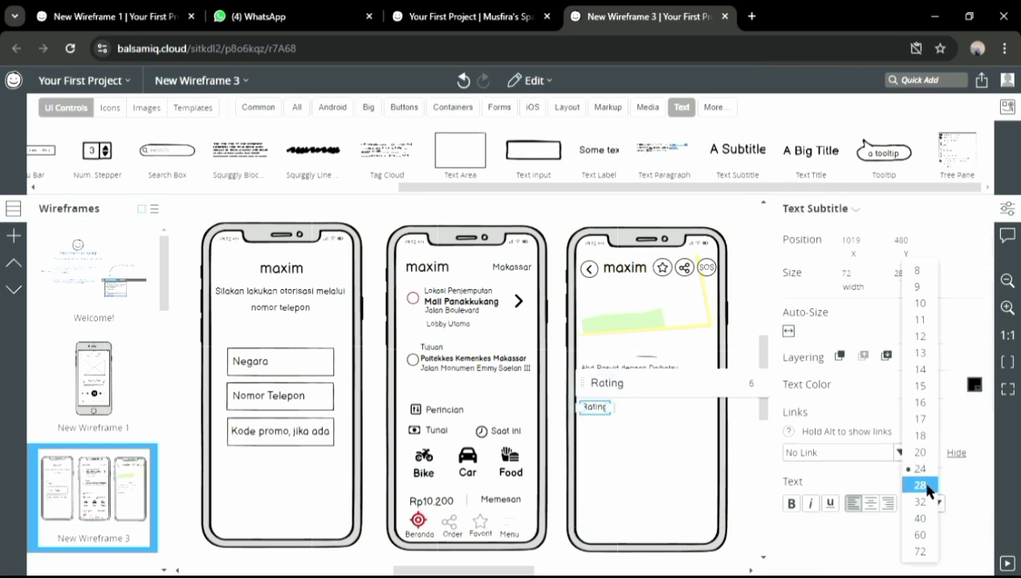
left_click(920, 484)
left_click(692, 484)
left_click(922, 80)
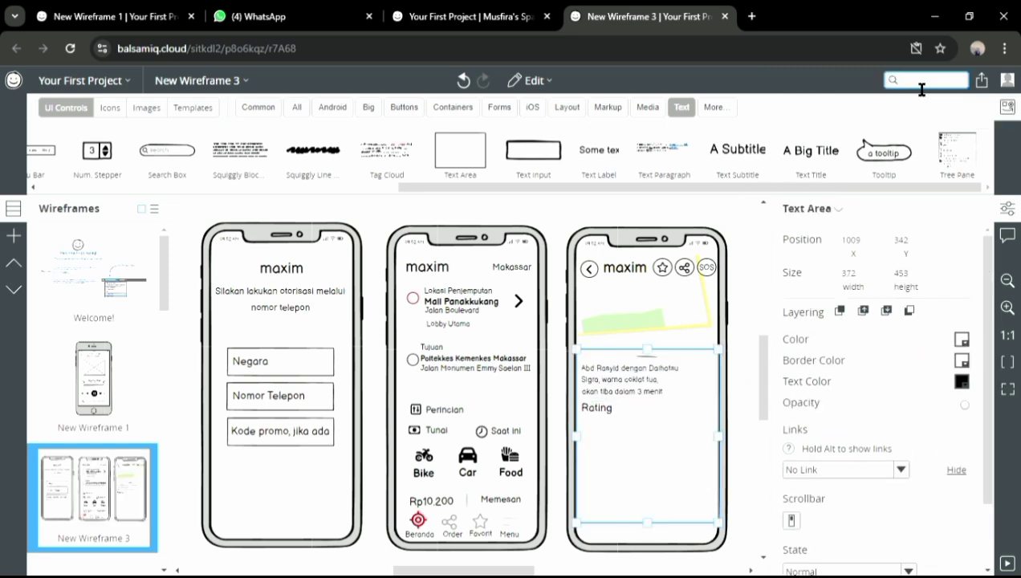
type("star")
left_click(945, 252)
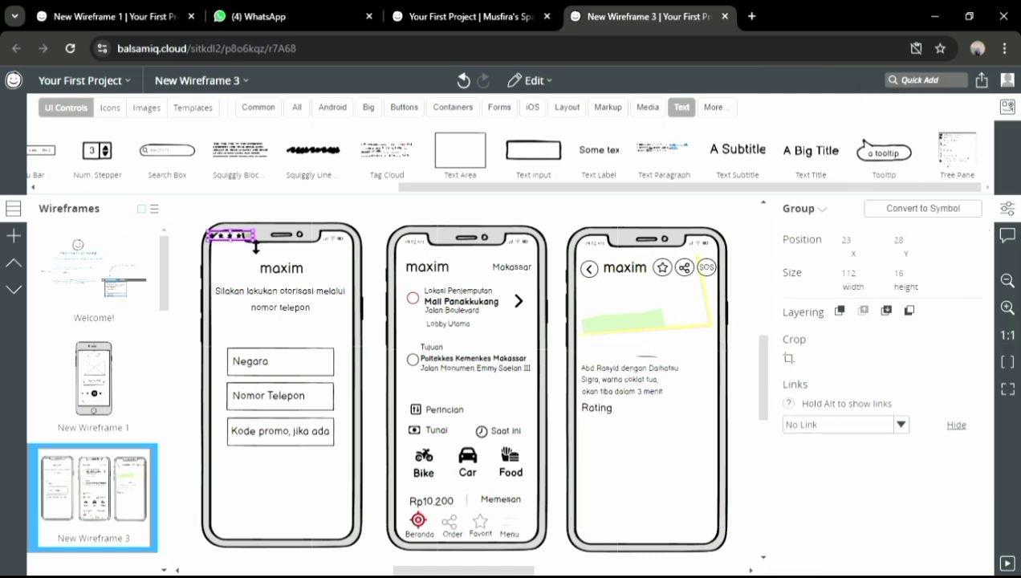
Place the stars beside Rating and add an enlarged circle next to the driver details
left_click_drag(421, 312, 636, 407)
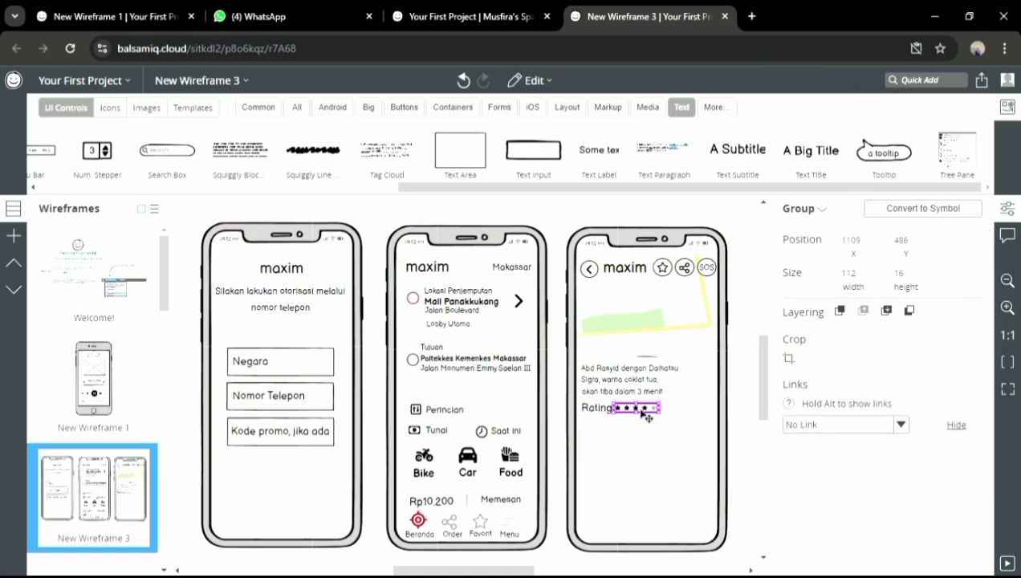
left_click(698, 443)
left_click(296, 106)
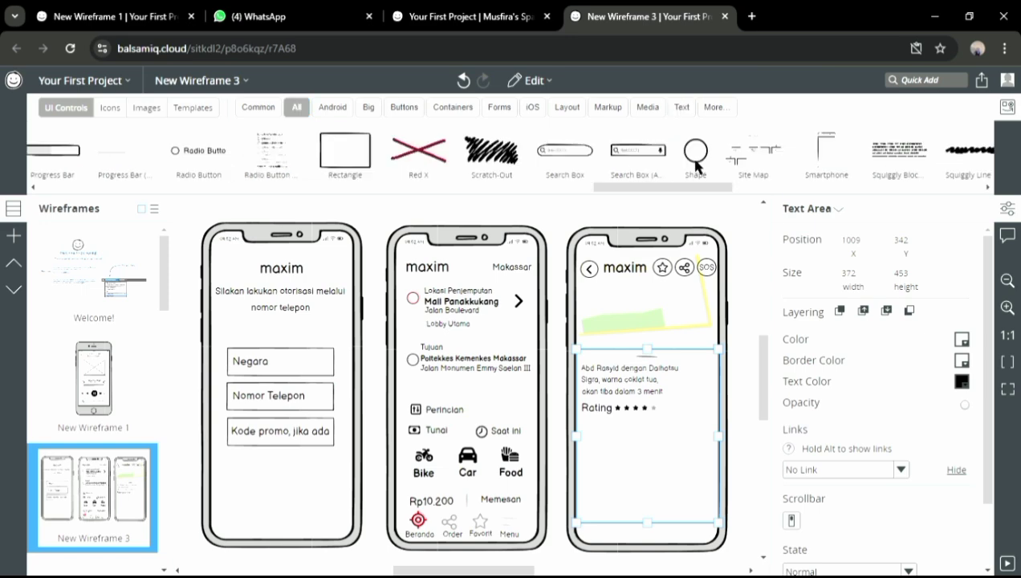
left_click_drag(695, 150, 697, 395)
left_click(695, 329)
left_click(689, 370)
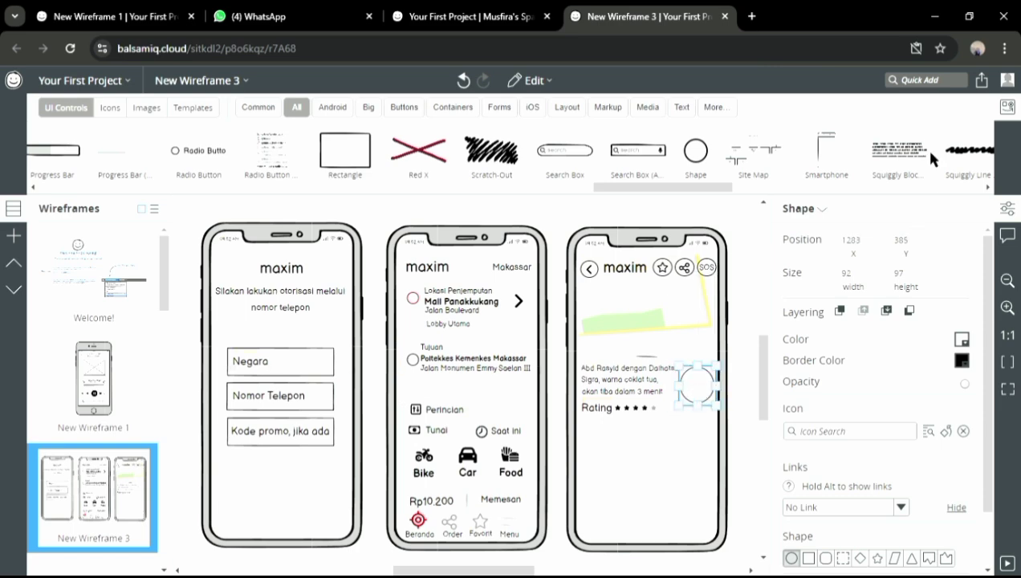
Quick Add the Alien Regular icon at XL size and move it into the circle
left_click(926, 80)
type("human")
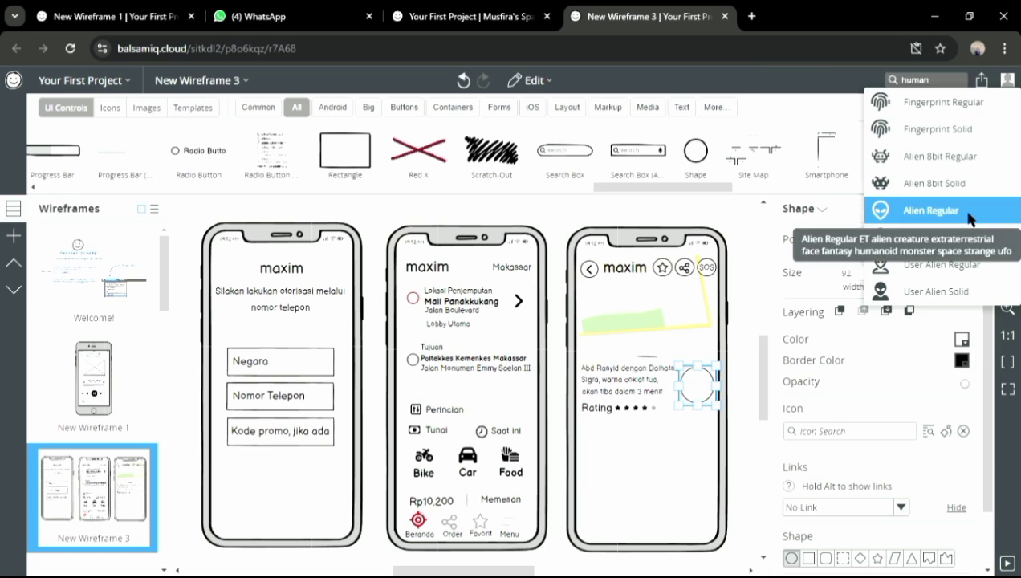
left_click(969, 219)
left_click(868, 454)
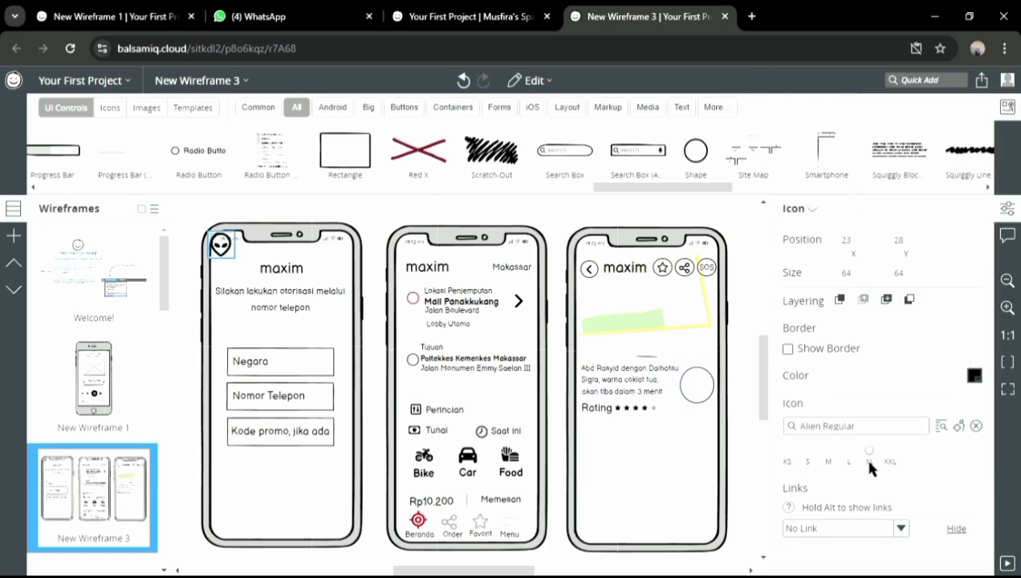
left_click_drag(223, 246, 712, 392)
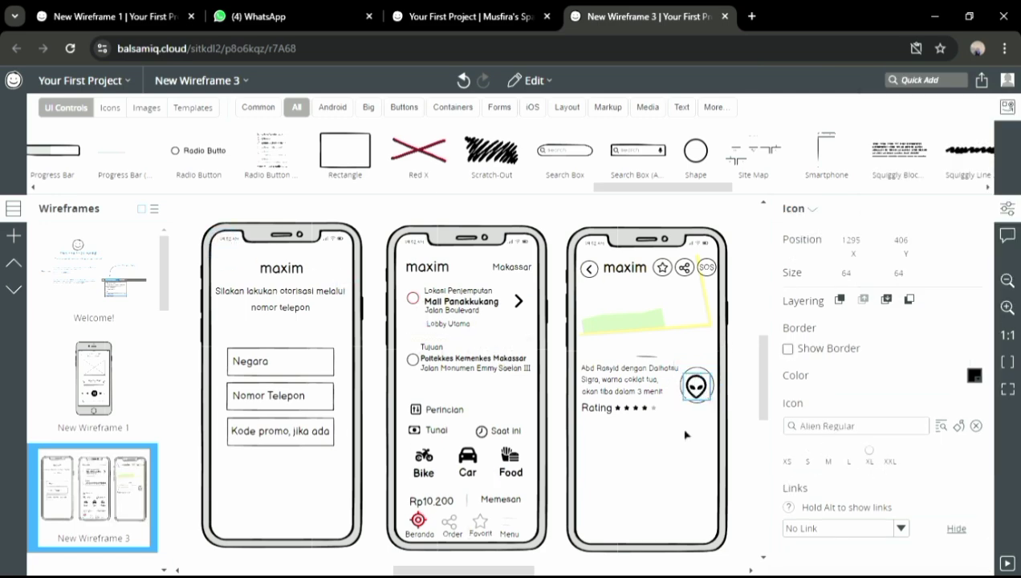
left_click_drag(696, 150, 602, 450)
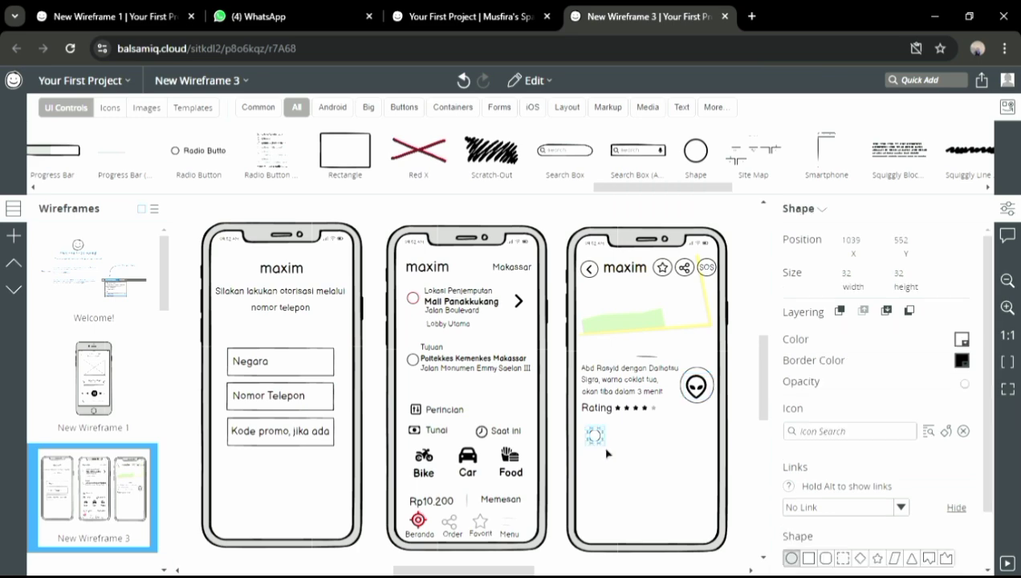
Size a circle to about 78×76 under the rating and paste copies into a row of four
left_click(710, 336)
left_click(595, 438)
mouse_move(613, 455)
left_mouse_down()
mouse_move(631, 469)
mouse_move(600, 440)
left_mouse_up()
left_click_drag(696, 152, 628, 432)
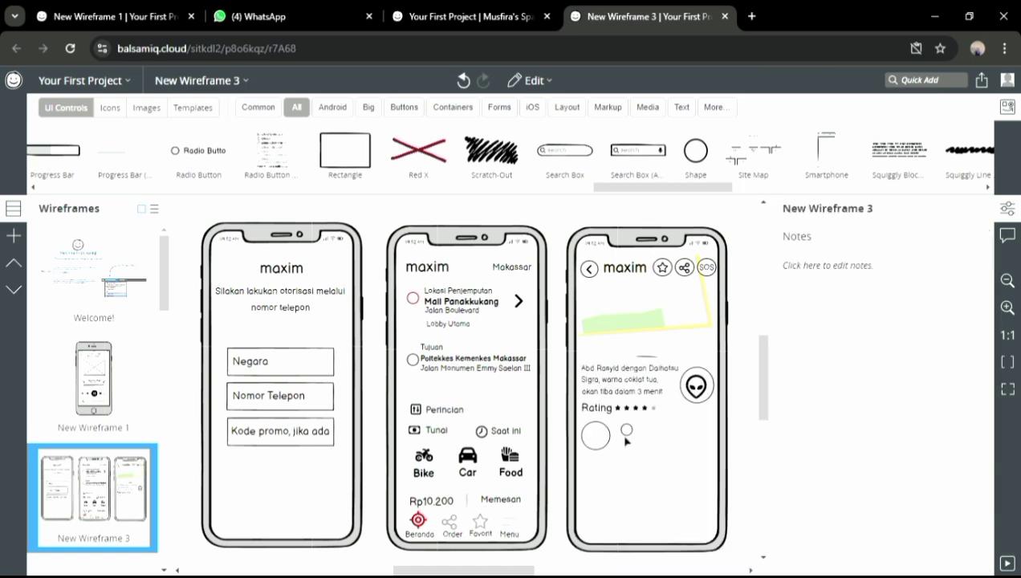
key("Delete")
left_click(608, 443)
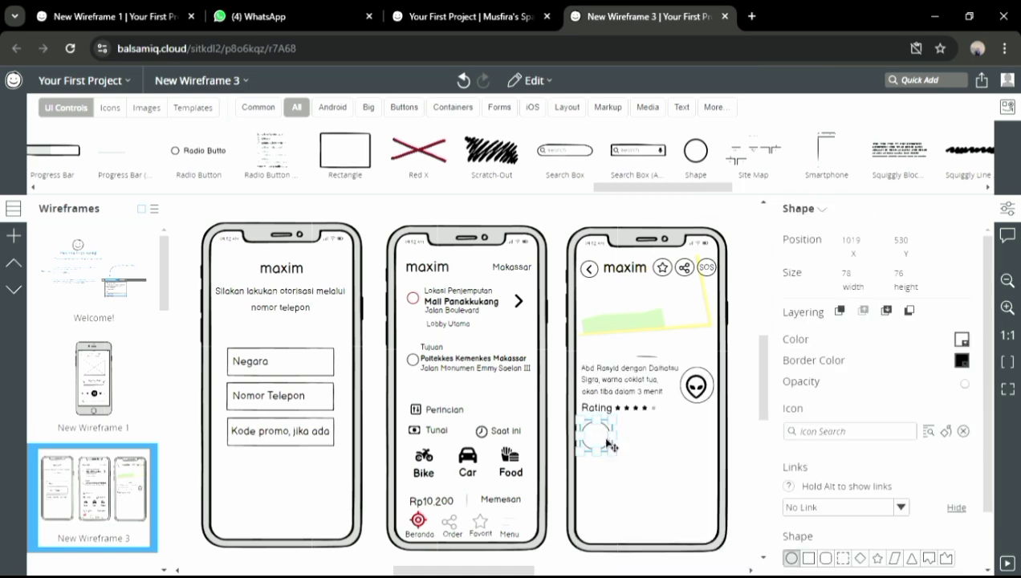
left_click(642, 448)
key("ctrl+v")
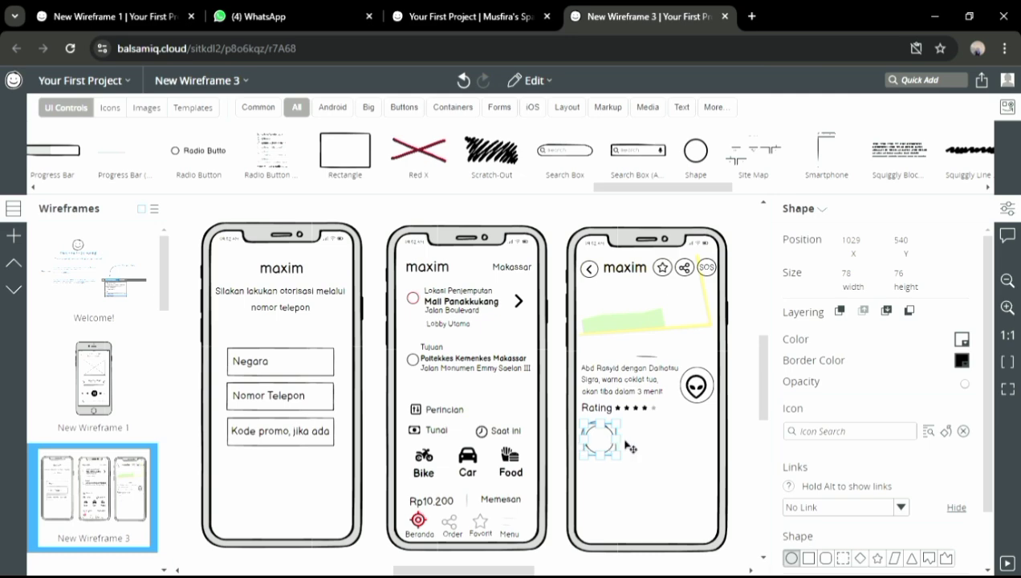
mouse_move(602, 440)
left_mouse_down()
mouse_move(711, 438)
mouse_move(598, 435)
mouse_move(608, 439)
left_mouse_up()
key("ctrl+v")
key("ctrl+v")
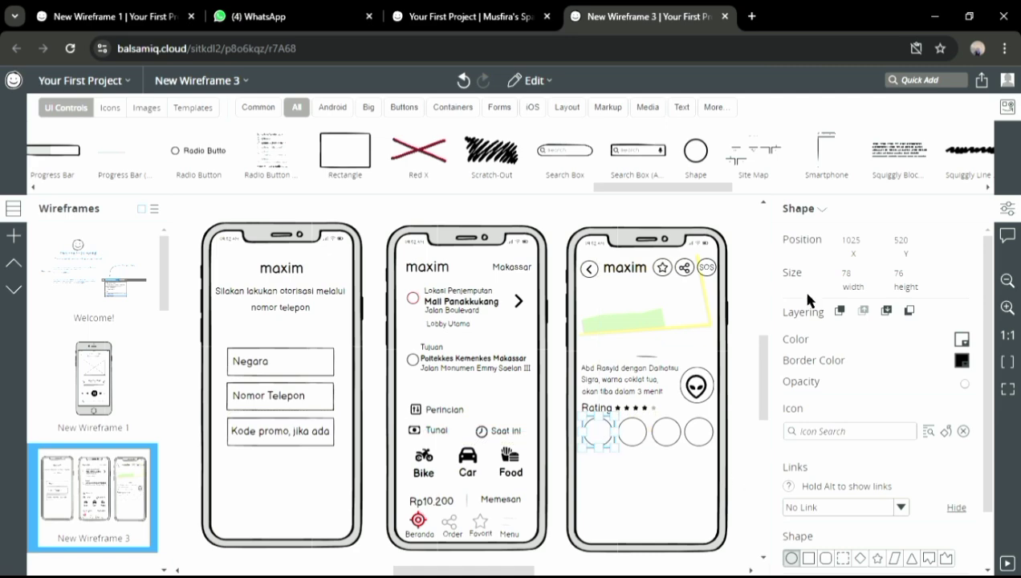
Add a large Phone Solid icon into the first circle
left_click(923, 94)
type("handphone")
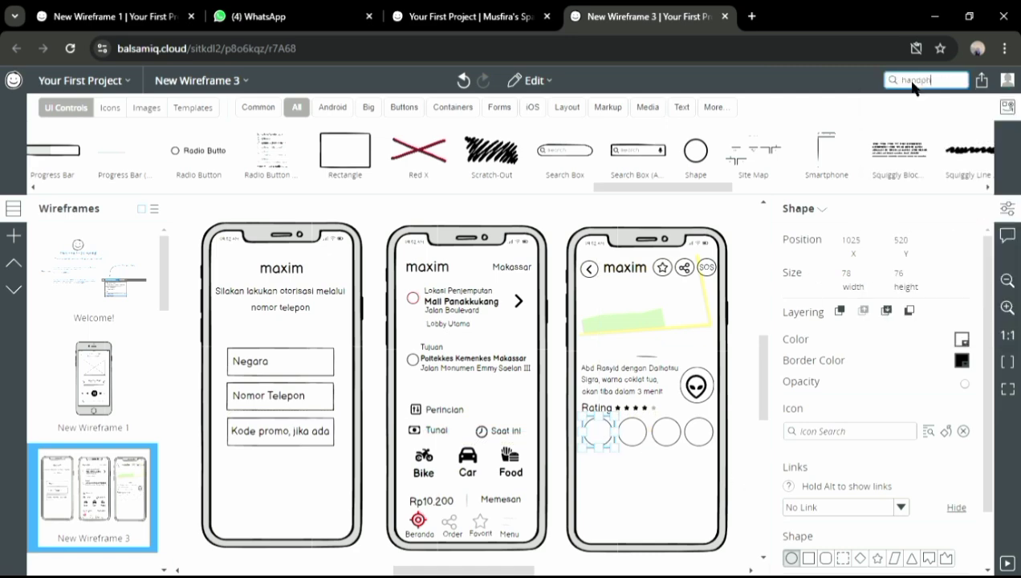
key("BackSpace")
key("BackSpace")
key("BackSpace")
key("BackSpace")
key("BackSpace")
key("BackSpace")
type("phone")
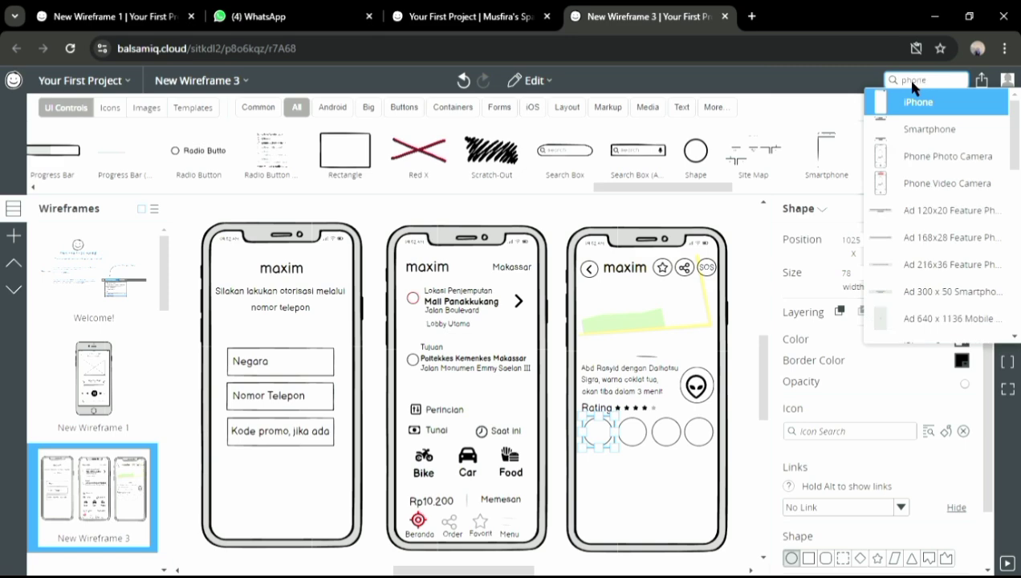
scroll(1016, 161, "down", 5)
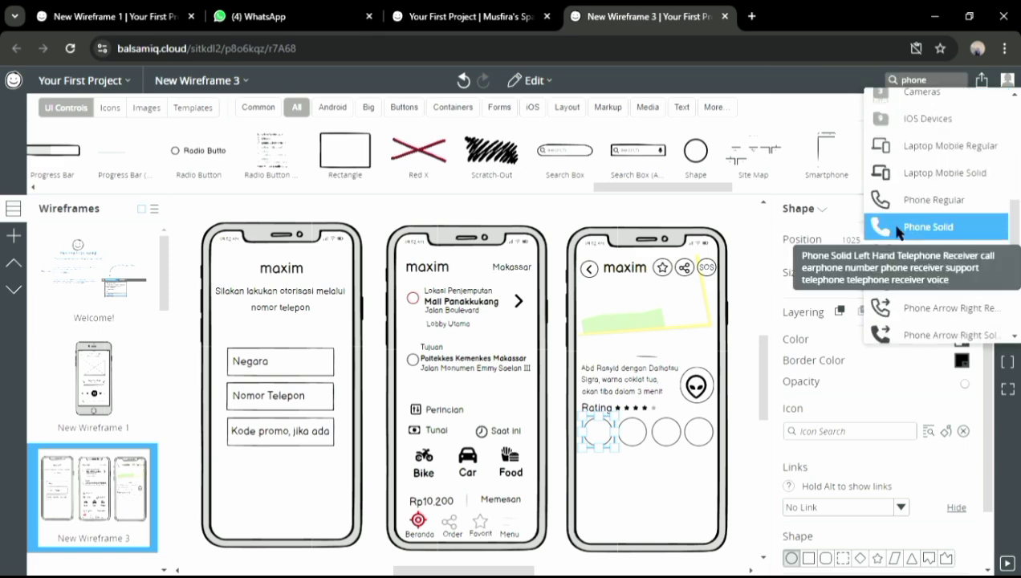
left_click(898, 230)
left_click_drag(827, 461, 849, 462)
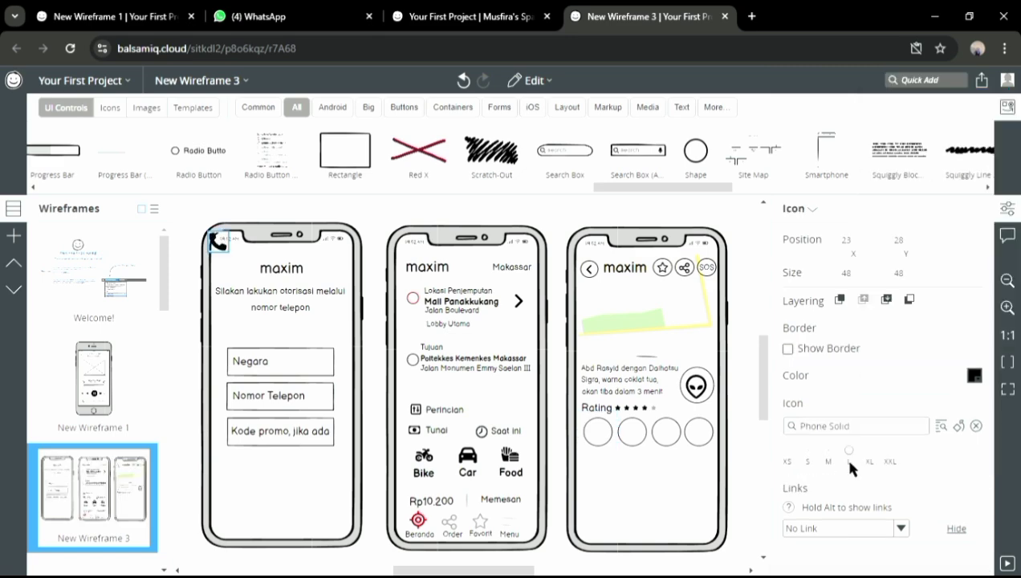
left_click_drag(329, 320, 598, 431)
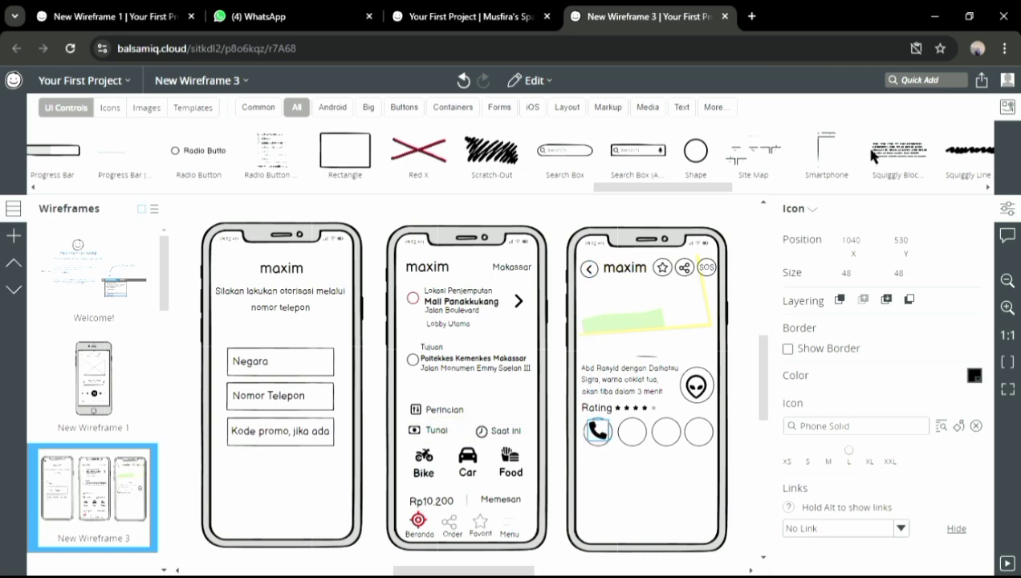
Add a Message Solid icon into the second circle
left_click(915, 81)
type("m")
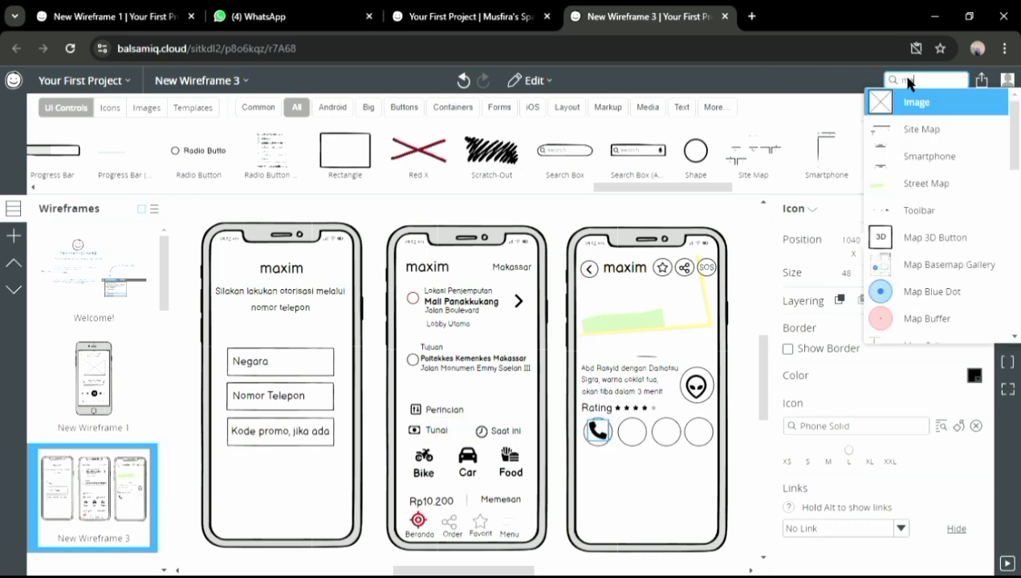
type("essage")
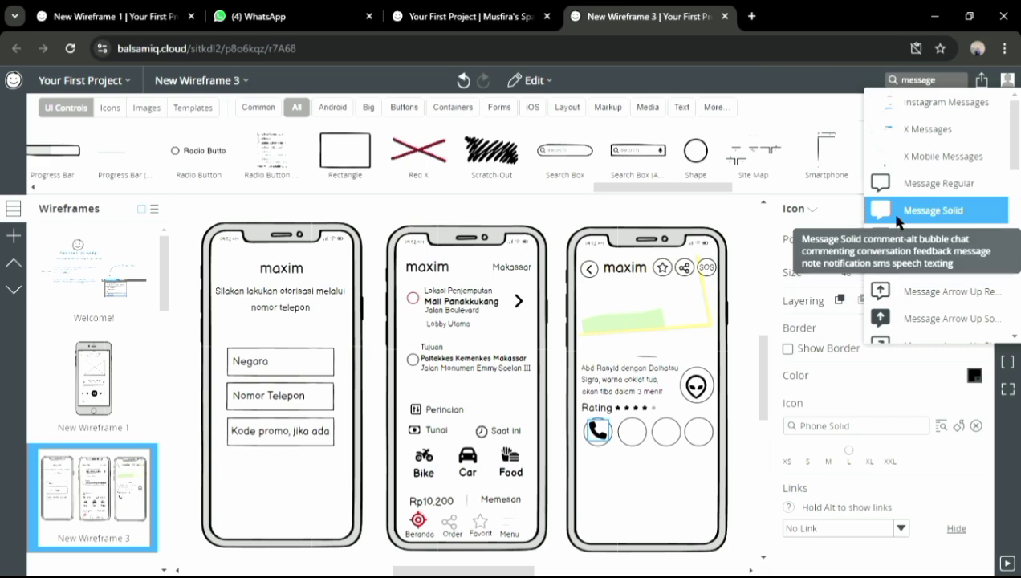
left_click(890, 212)
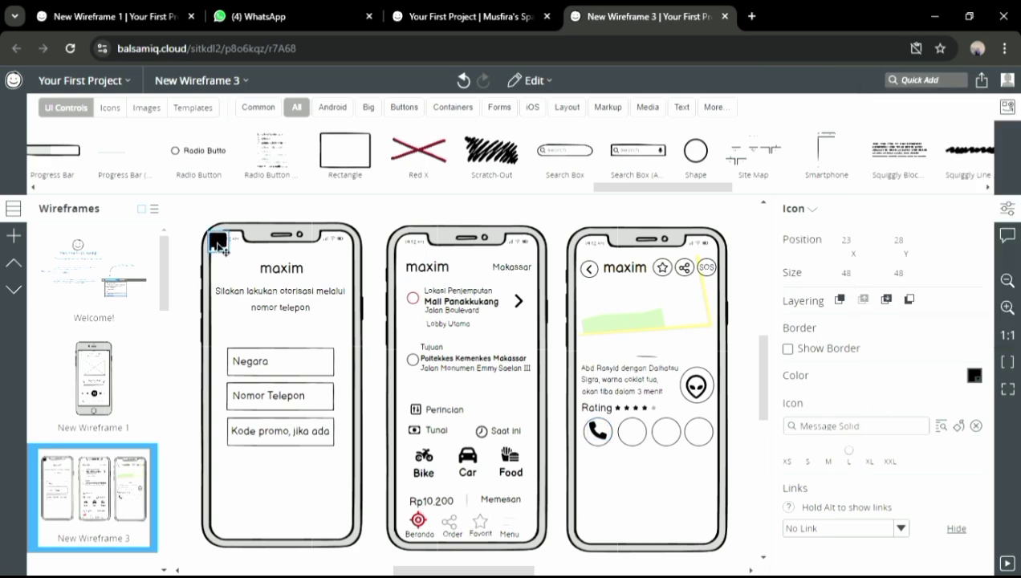
left_click_drag(219, 245, 632, 432)
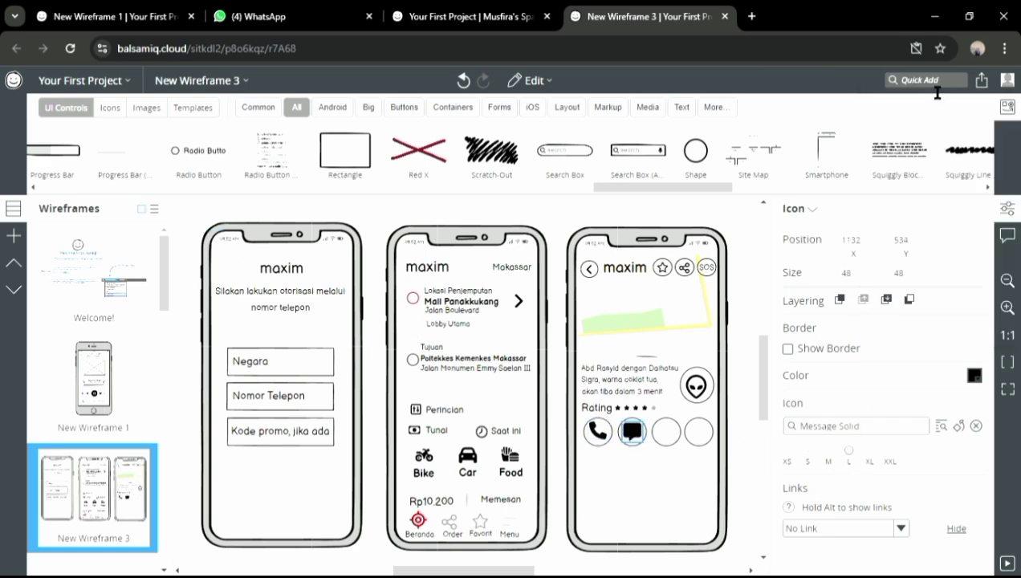
Add a large Pen Solid icon into the third circle
left_click(937, 90)
type("pen")
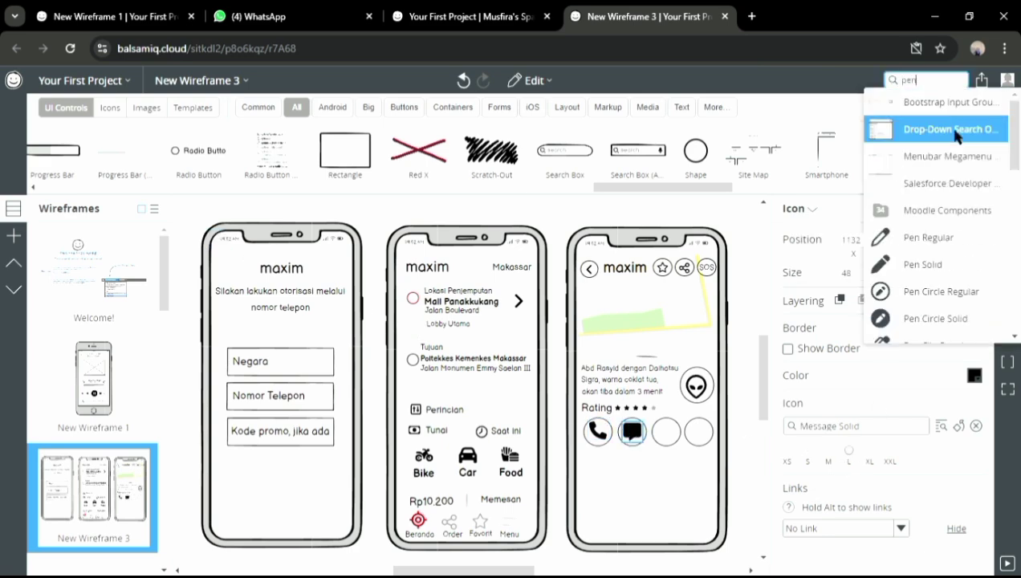
left_click(923, 265)
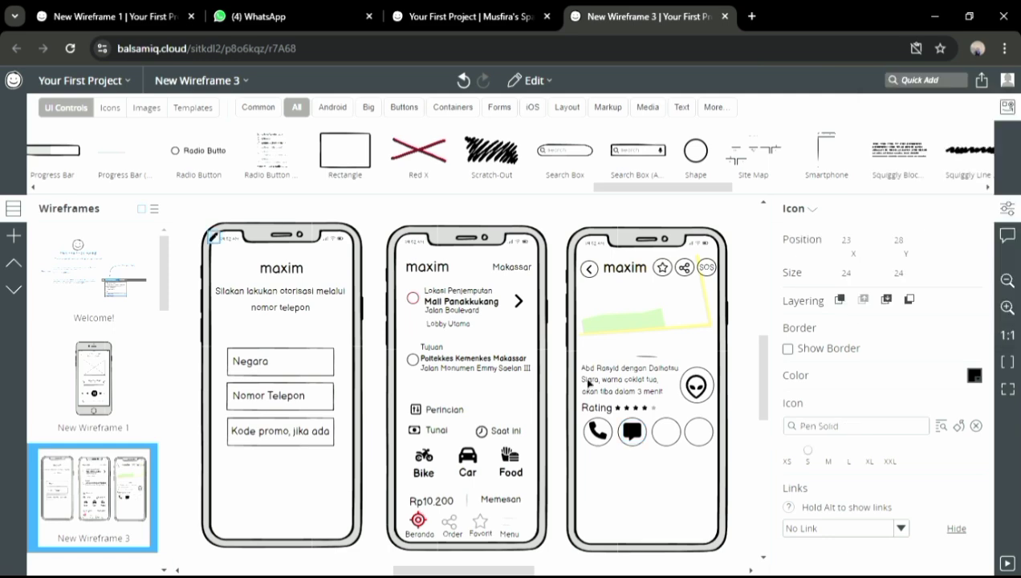
left_click(842, 452)
left_click_drag(216, 239, 673, 442)
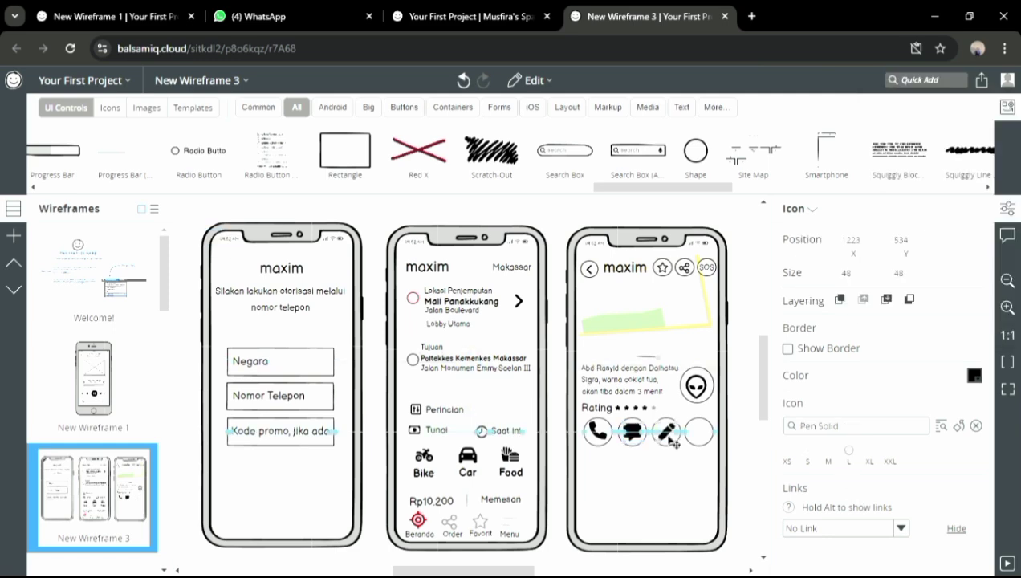
Put a size-60 'X' text subtitle in the fourth circle
left_click(917, 81)
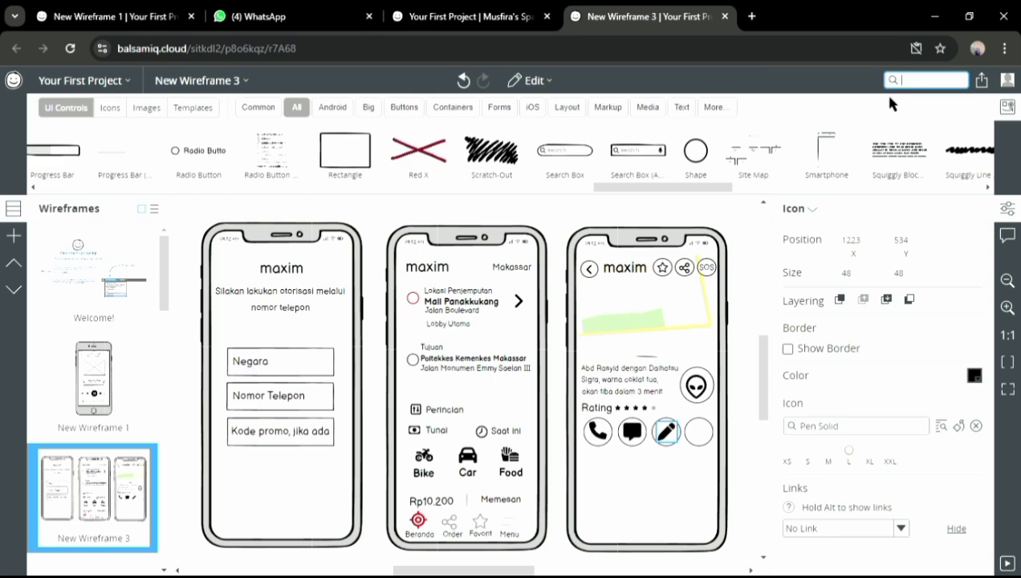
type("x")
scroll(939, 217, "down", 5)
scroll(1016, 324, "down", 5)
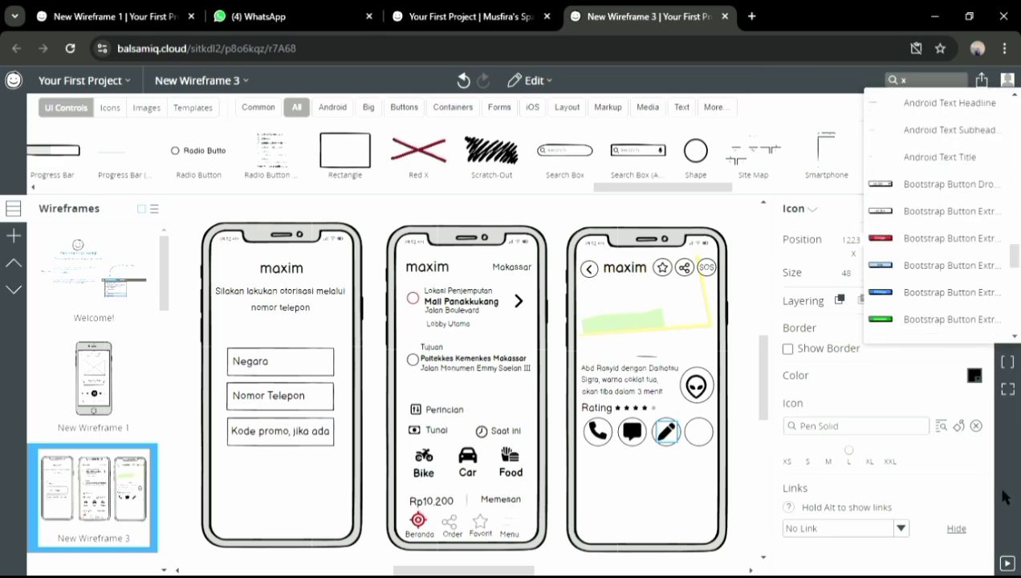
key("Escape")
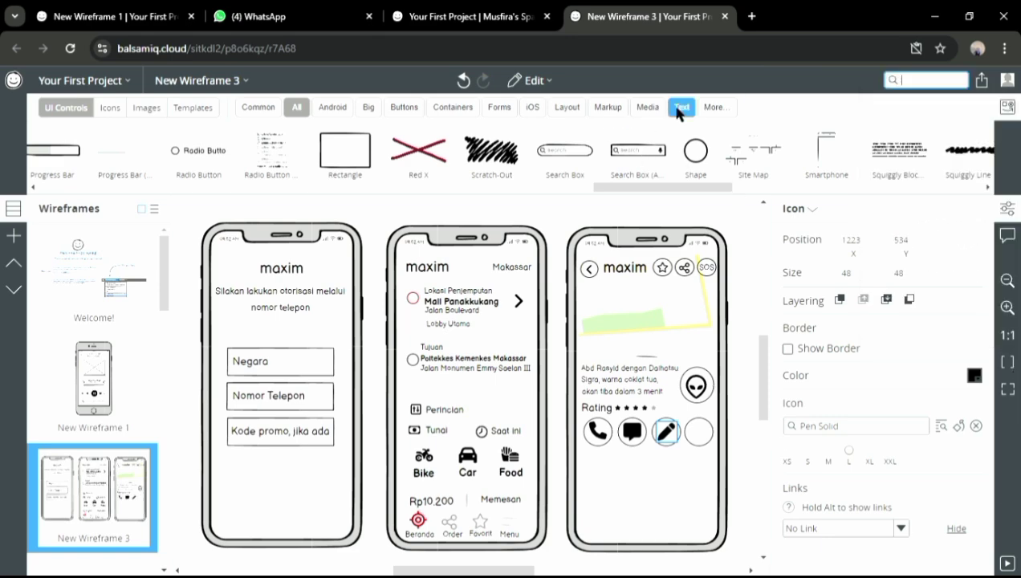
left_click(678, 110)
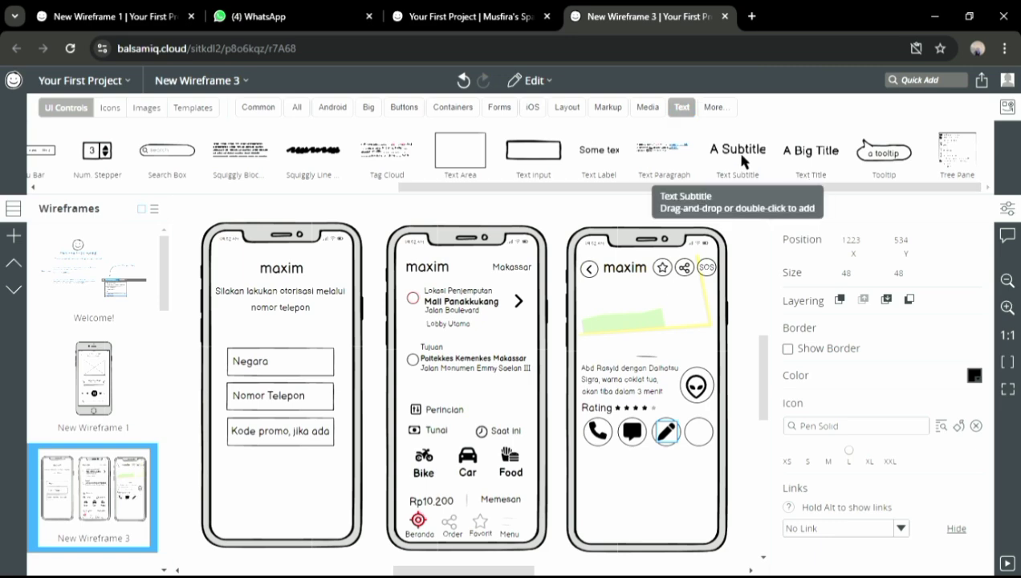
left_click_drag(737, 149, 702, 449)
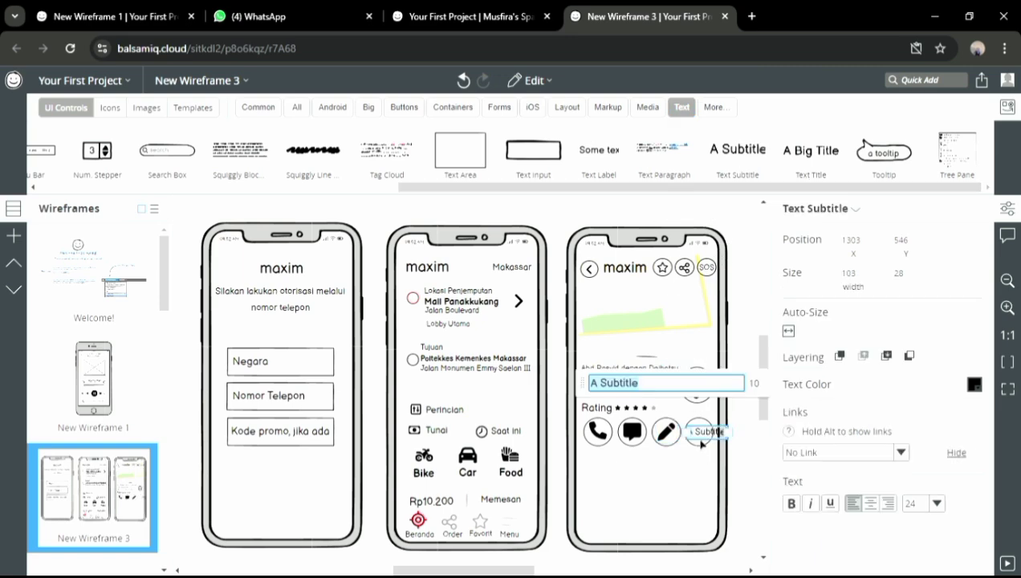
type("X")
left_click(935, 503)
left_click(924, 522)
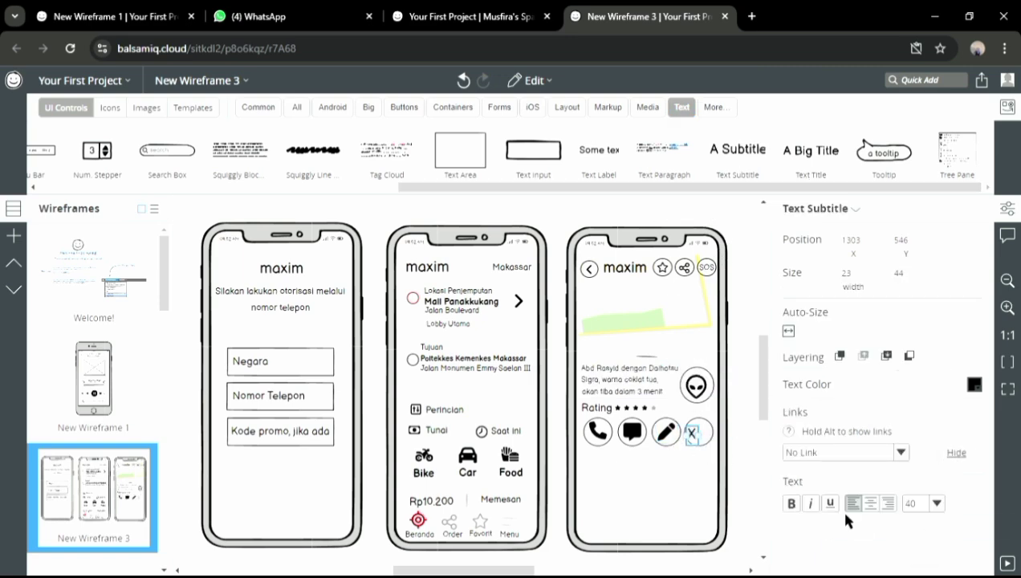
left_click(936, 503)
left_click(922, 539)
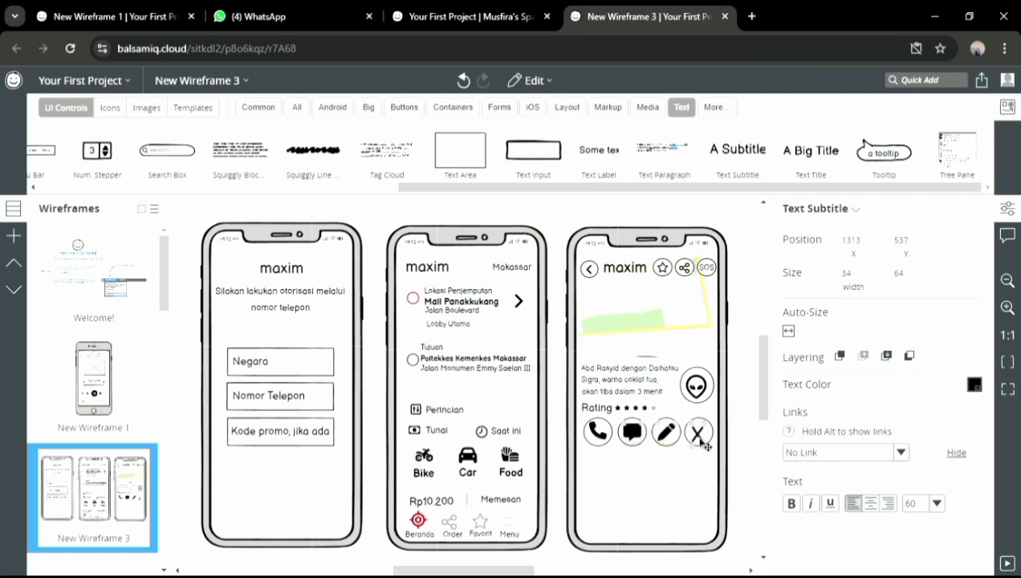
Add the 'Hubungi' and 'Pesan' captions under the first two circles
left_click(727, 463)
left_click_drag(736, 154, 596, 475)
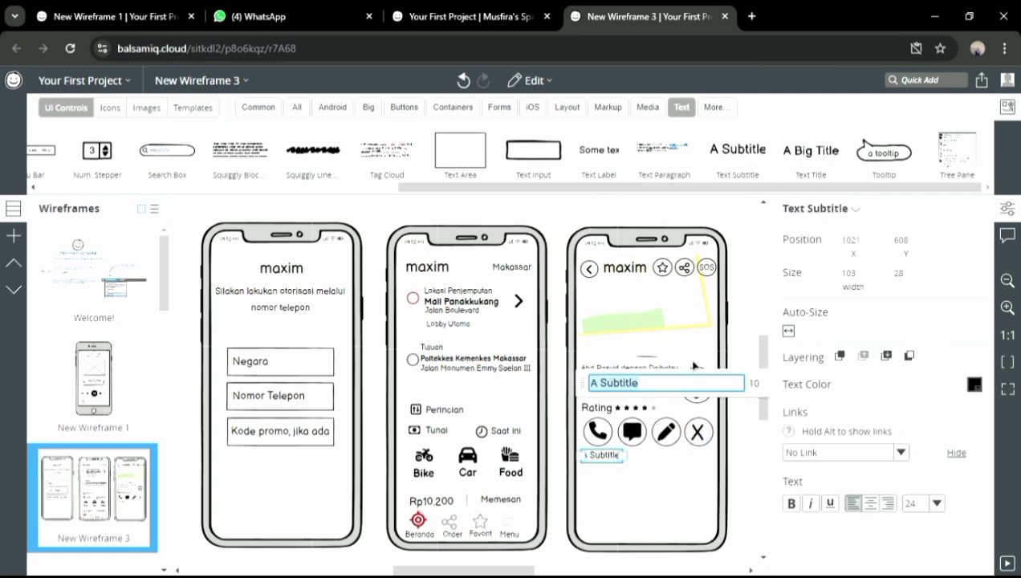
type("Hubungi")
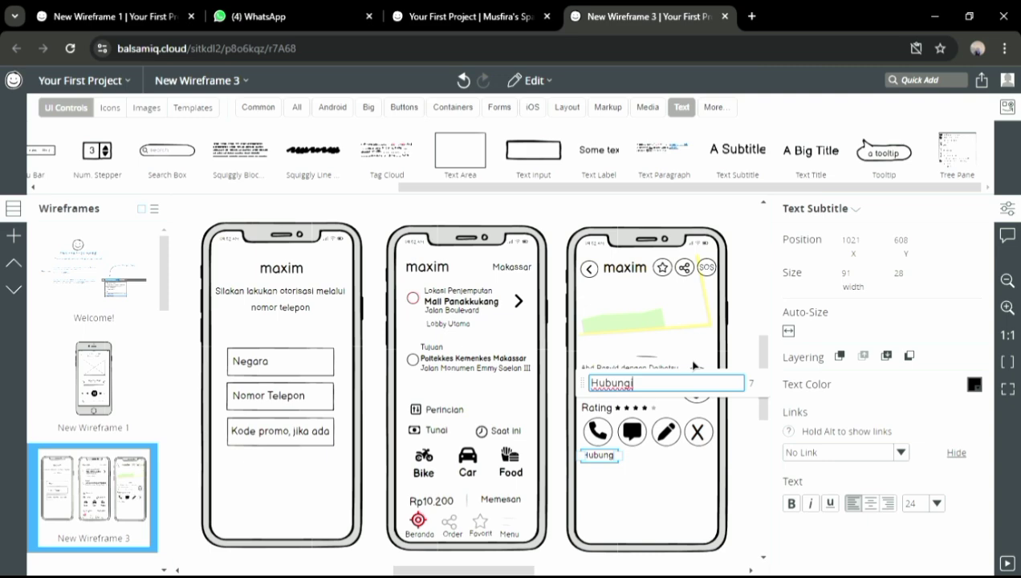
left_click_drag(735, 151, 625, 454)
left_click(732, 347)
type("Pesan")
key("Return")
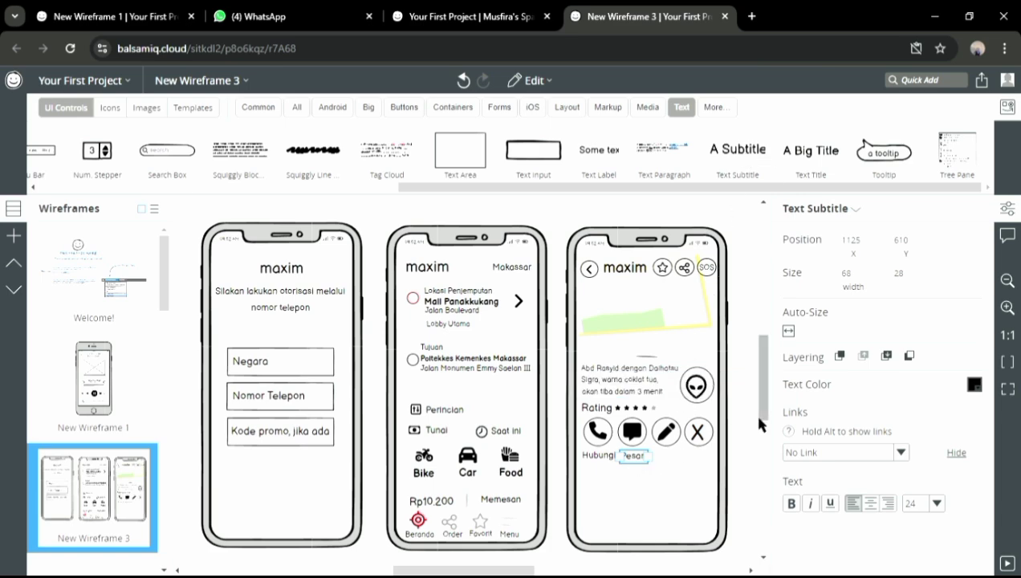
Add the 'Ubah' and 'Batal' captions under the last two circles
left_click_drag(738, 153, 656, 454)
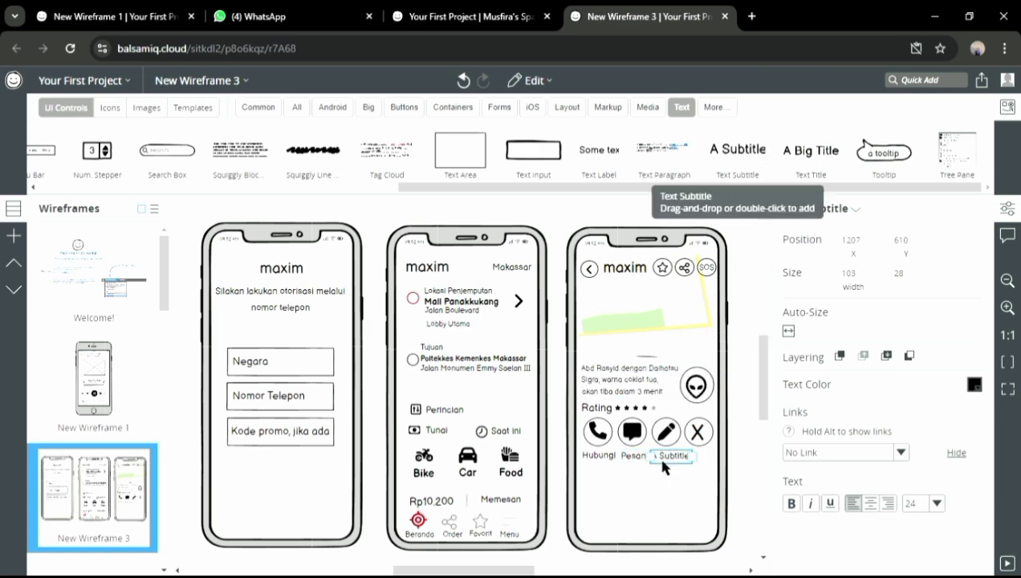
type("Ubah")
left_click(682, 494)
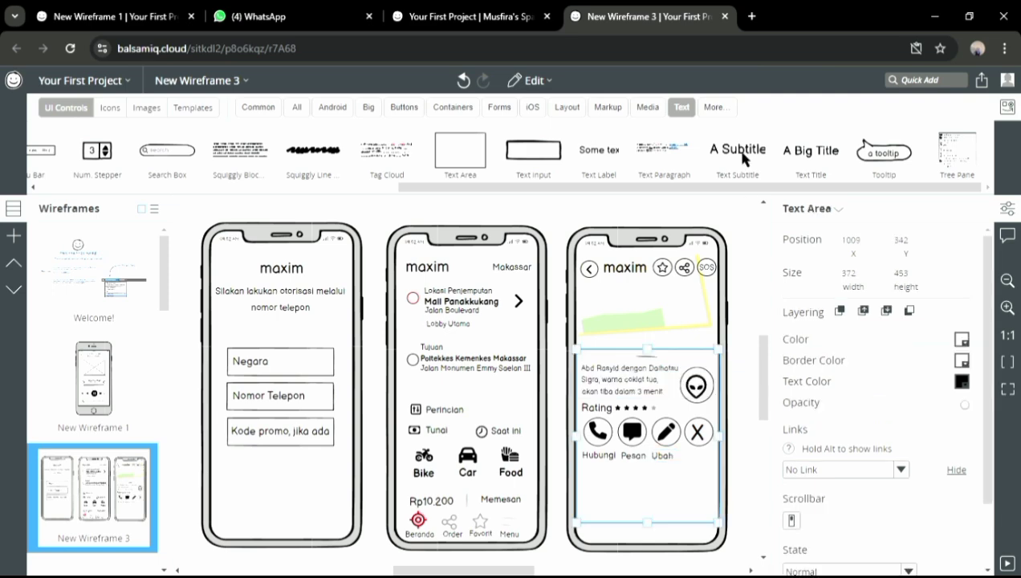
left_click_drag(740, 152, 747, 369)
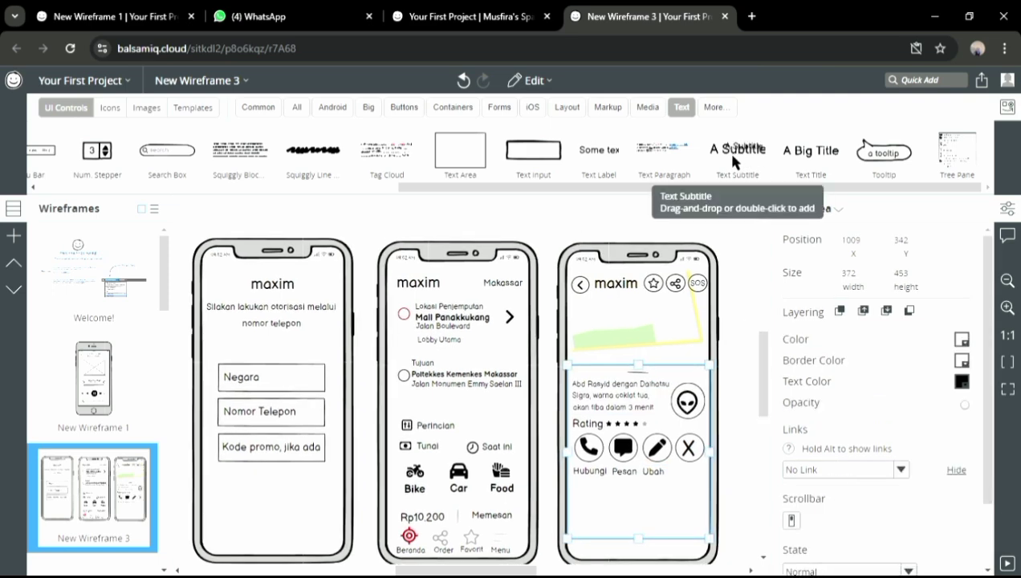
left_click_drag(727, 151, 630, 477)
type("Batal")
left_click(744, 484)
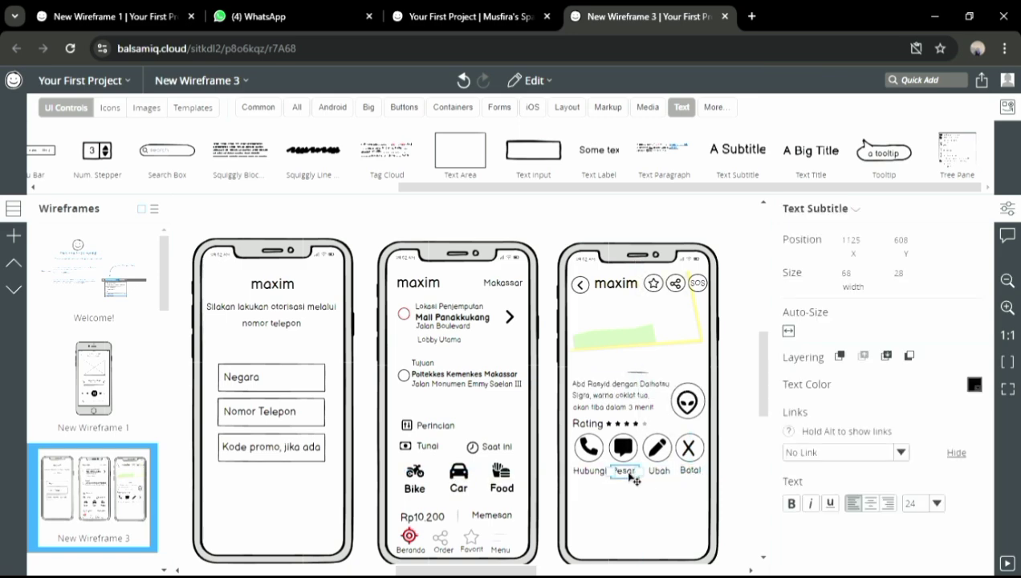
left_click(726, 496)
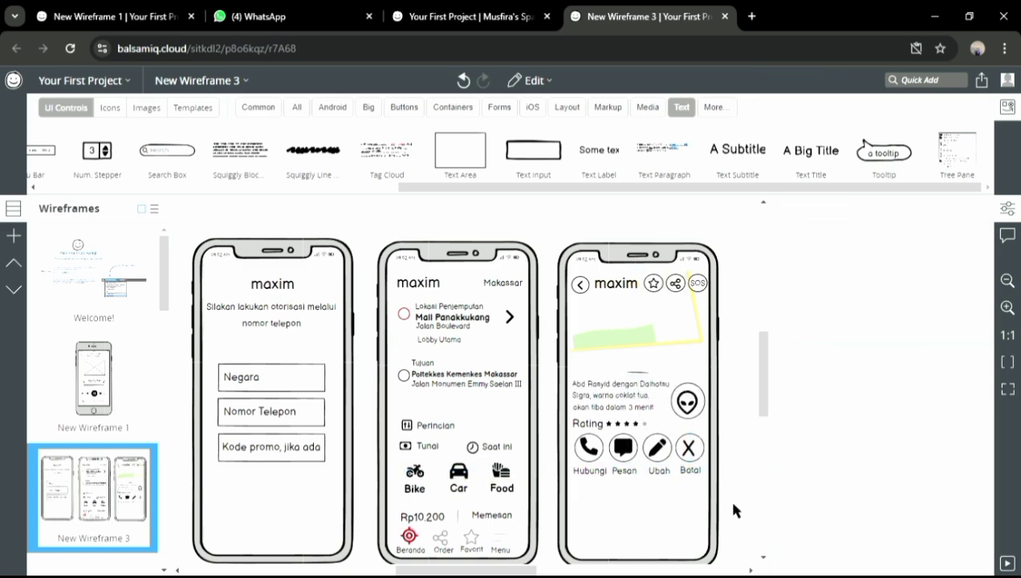
Add a circle with a red border below the action buttons
left_click(292, 109)
left_click_drag(693, 159, 589, 496)
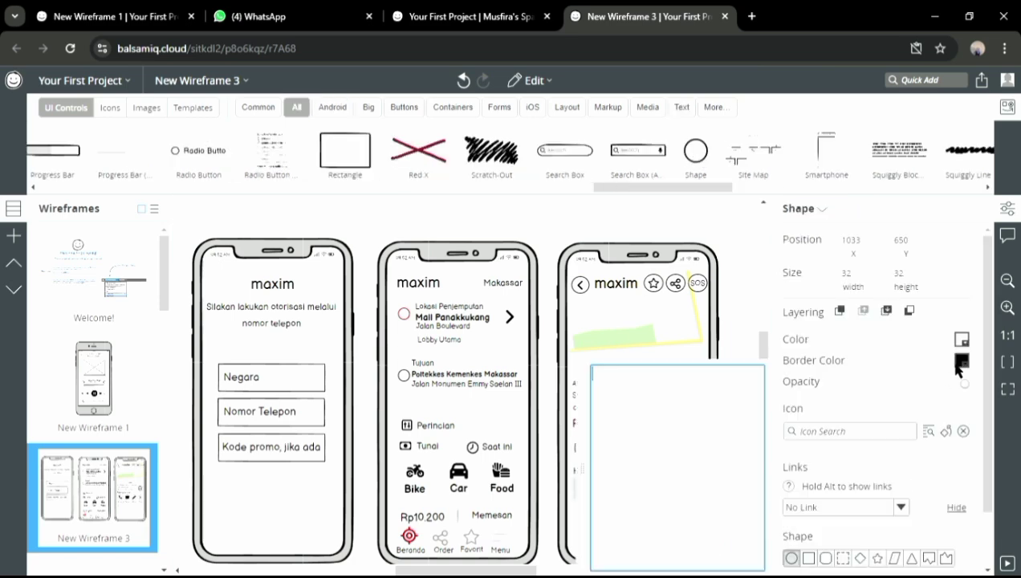
left_click(960, 360)
left_click(898, 458)
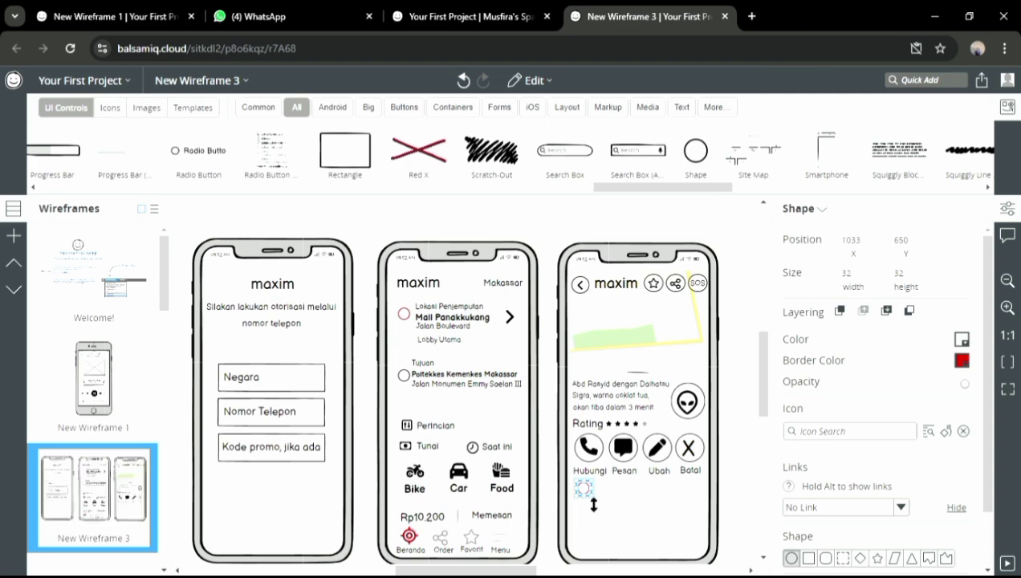
left_click_drag(588, 495, 582, 493)
Add 'Mall Panakukkang' and 'Jalan Boulevard' pickup lines at size 20
left_click(682, 107)
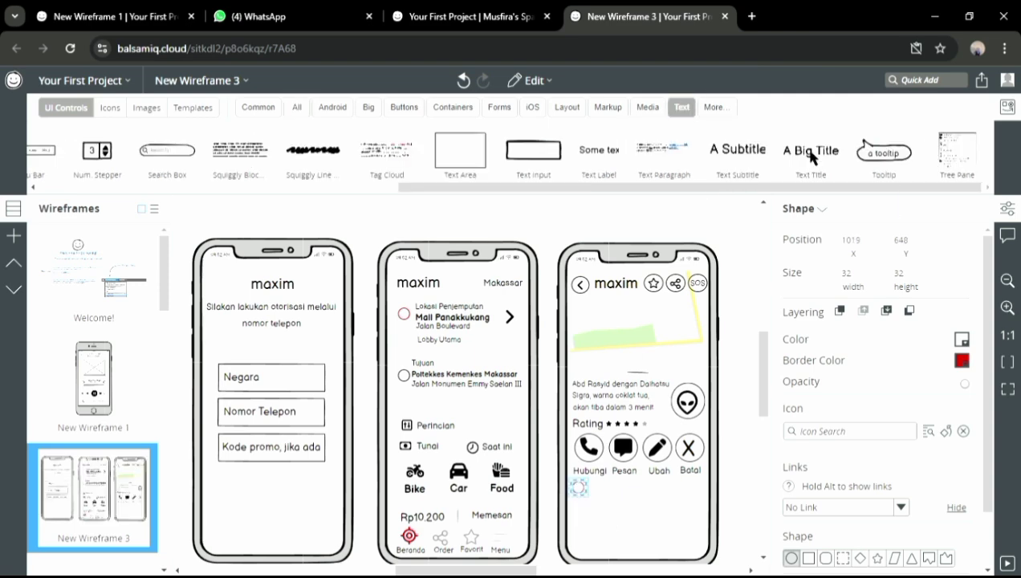
left_click_drag(764, 148, 597, 497)
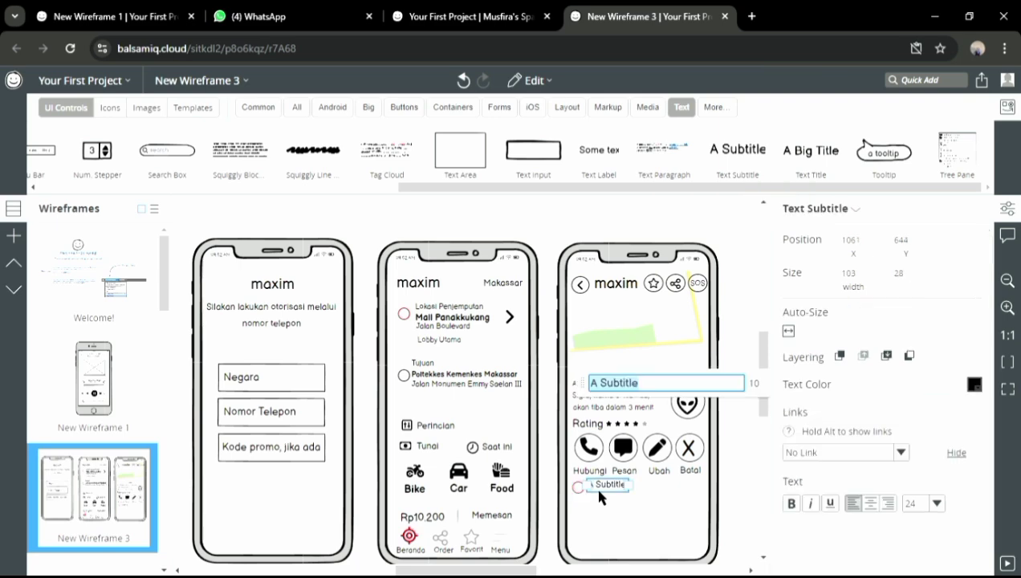
type("Mall Panakukkang")
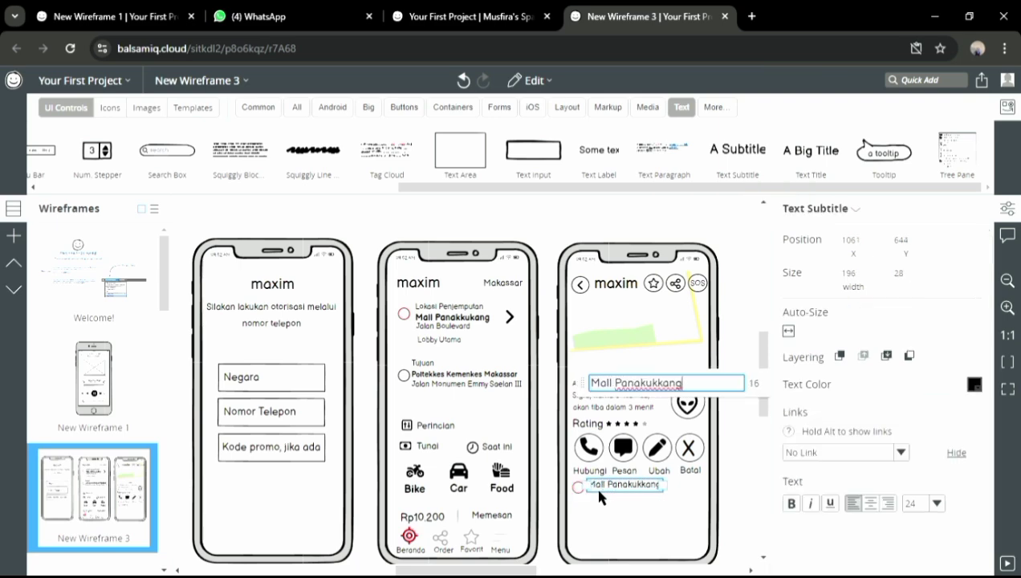
left_click(937, 503)
left_click(919, 452)
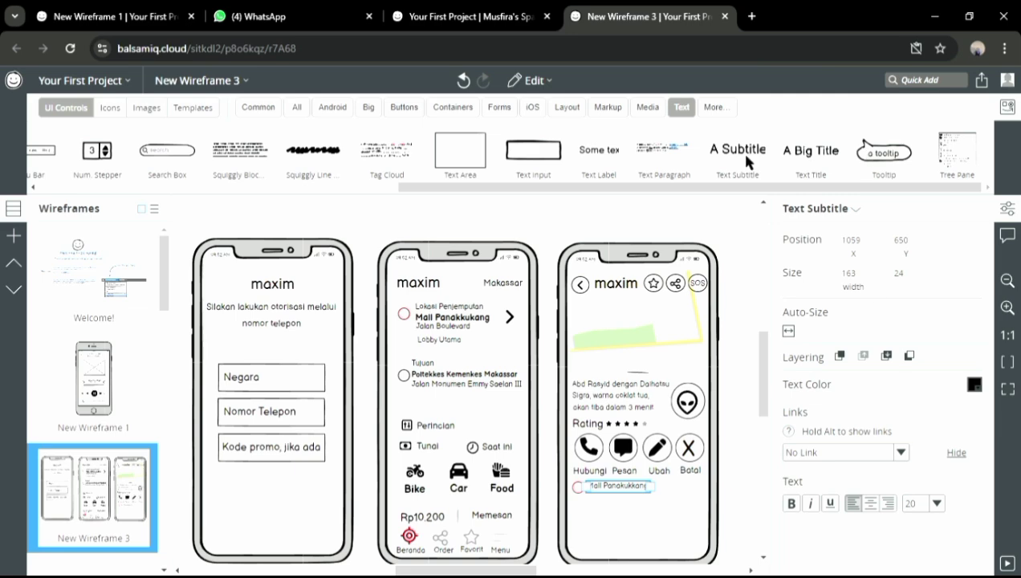
left_click_drag(745, 160, 595, 504)
type("Jalan Boulevard")
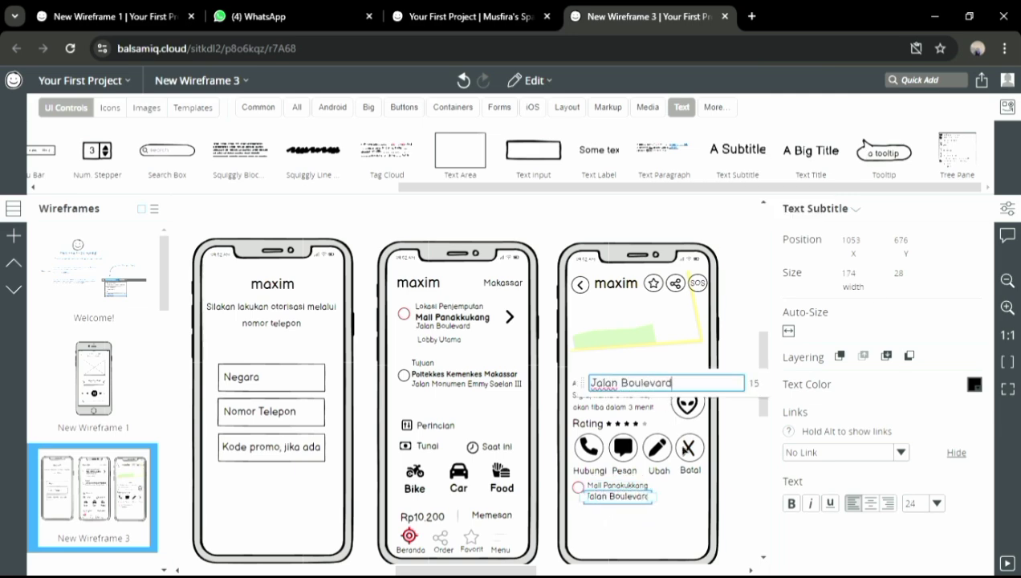
left_click(936, 503)
left_click(914, 451)
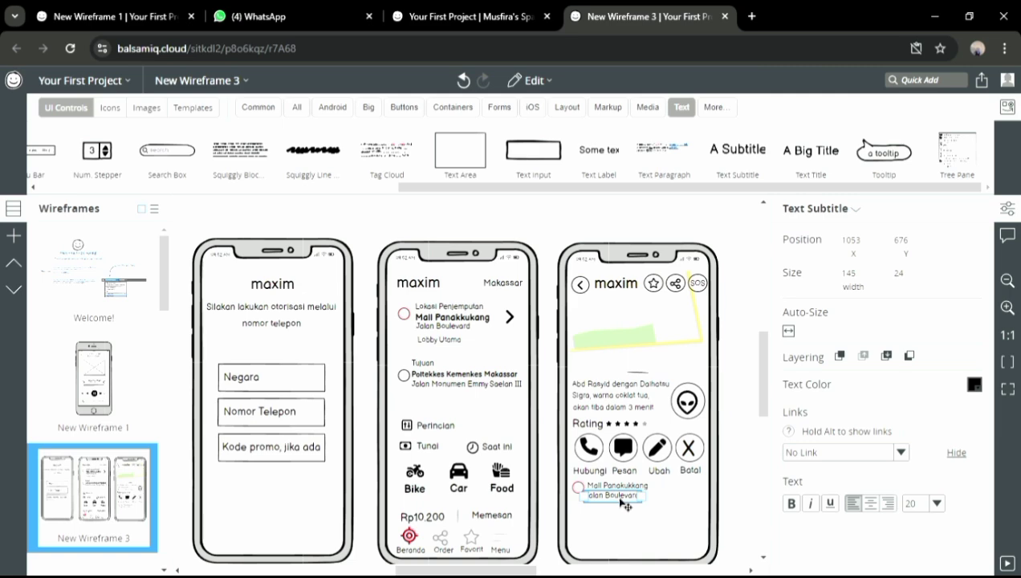
left_click_drag(619, 498, 621, 497)
Add '(Lobby Utama)' at size 20 and place a subtitle for the fare
left_click_drag(739, 159, 597, 511)
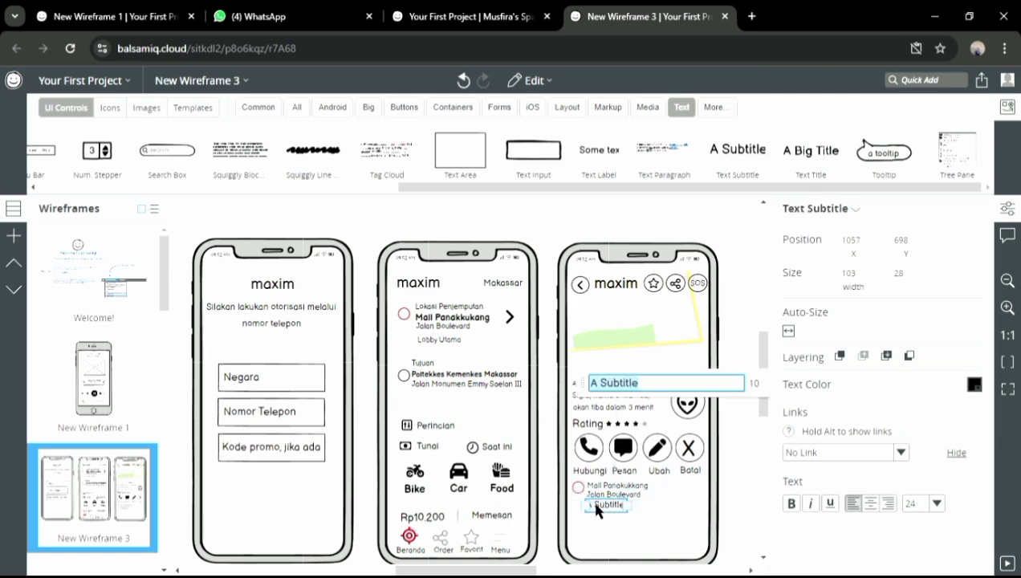
type("(Lobby Uto")
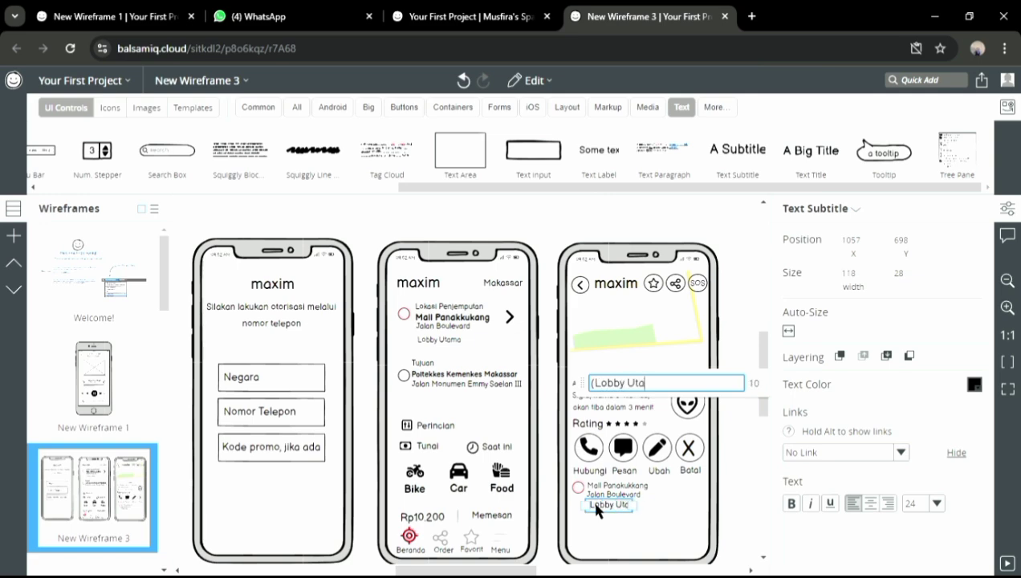
key("BackSpace")
type("ama)")
left_click(937, 504)
left_click(921, 452)
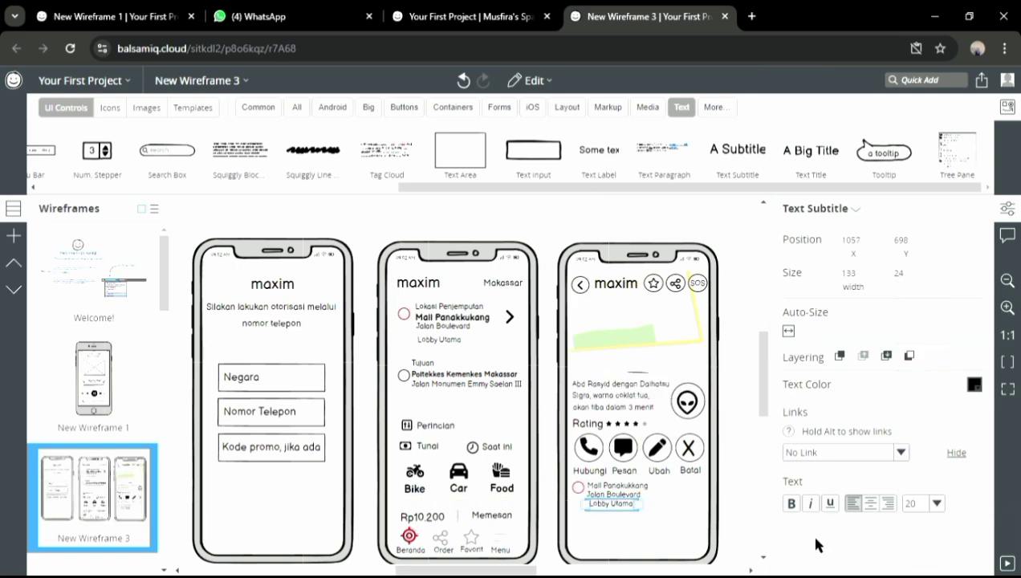
left_click_drag(738, 152, 663, 494)
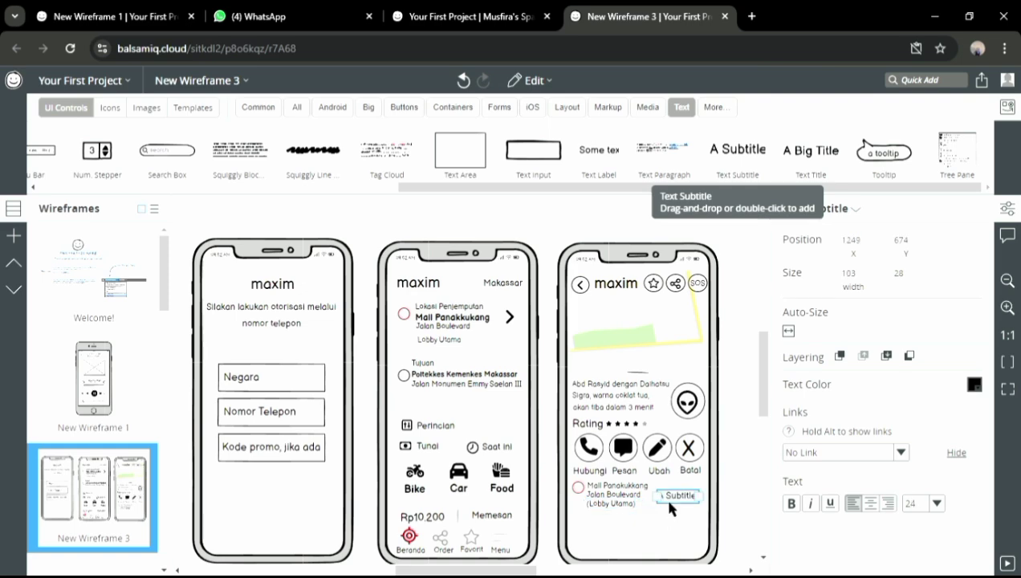
Complete the fare as 'Rp10.200' at size 28 in bold, nudged slightly up
type("Rp102")
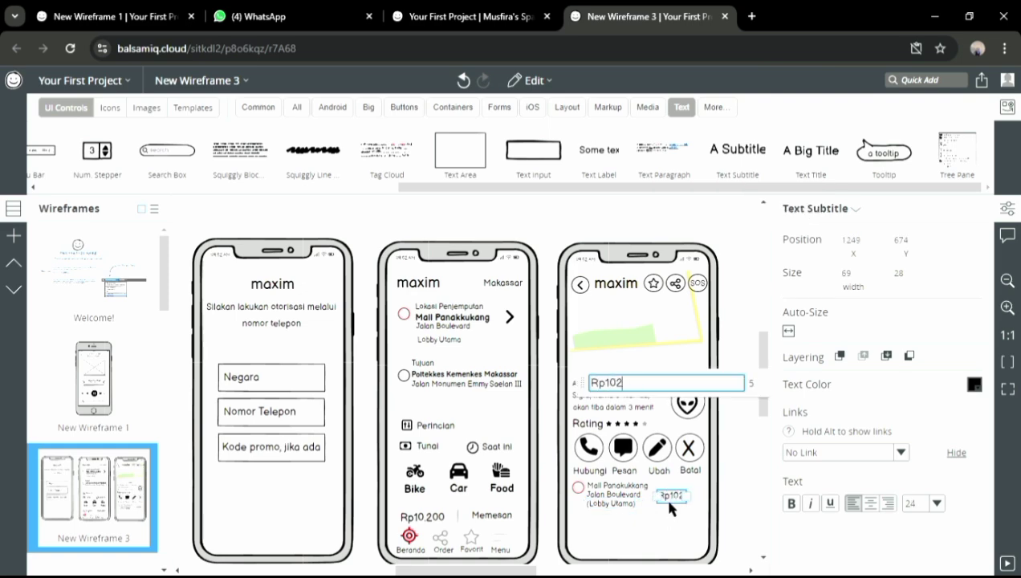
key("BackSpace")
type(".200")
left_click(936, 503)
left_click(919, 485)
left_click(791, 503)
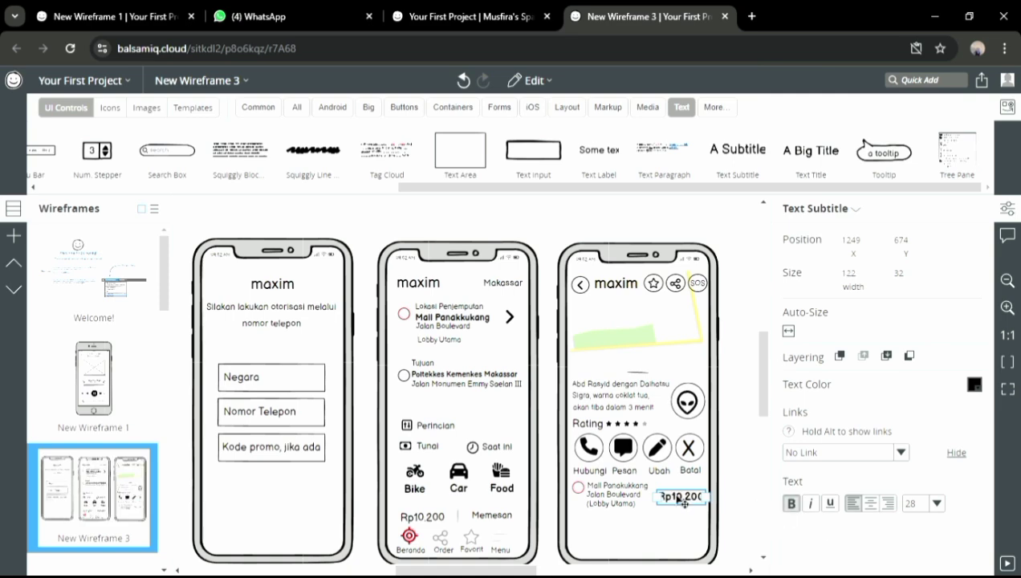
left_click_drag(681, 497, 681, 494)
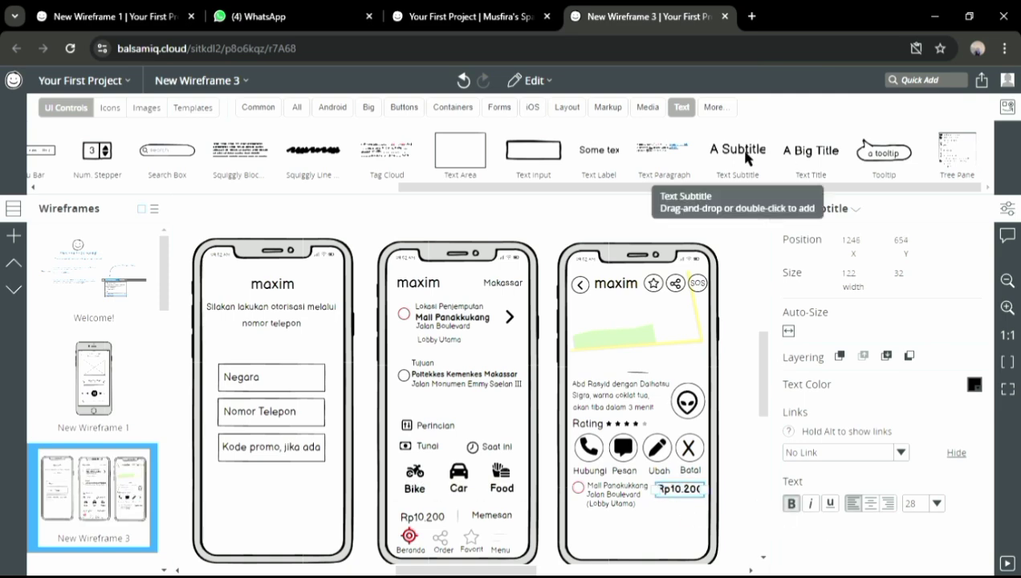
Add a subtitle reading 'Tunai' below the fare
left_click_drag(738, 149, 679, 517)
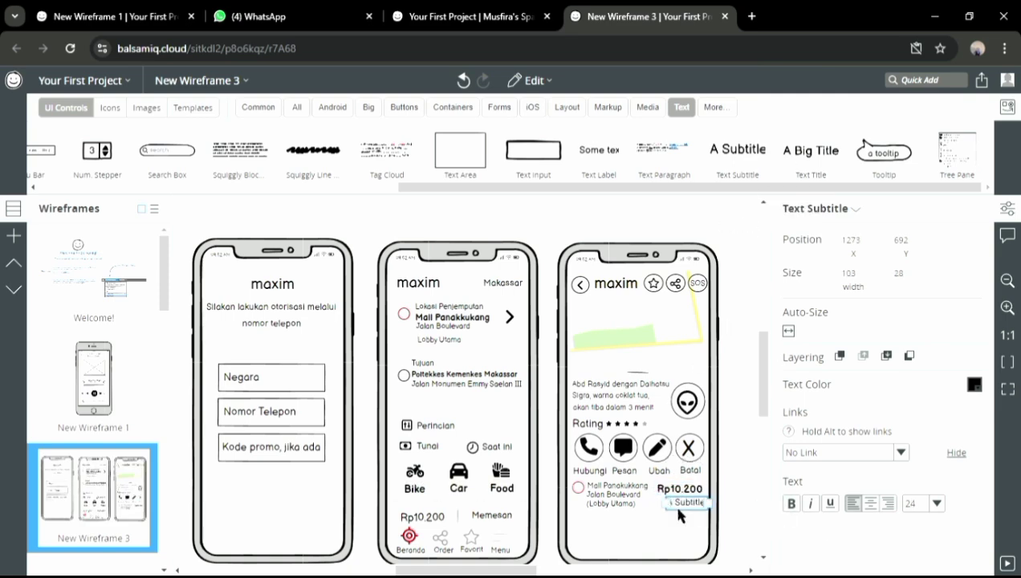
left_click(700, 430, "shift")
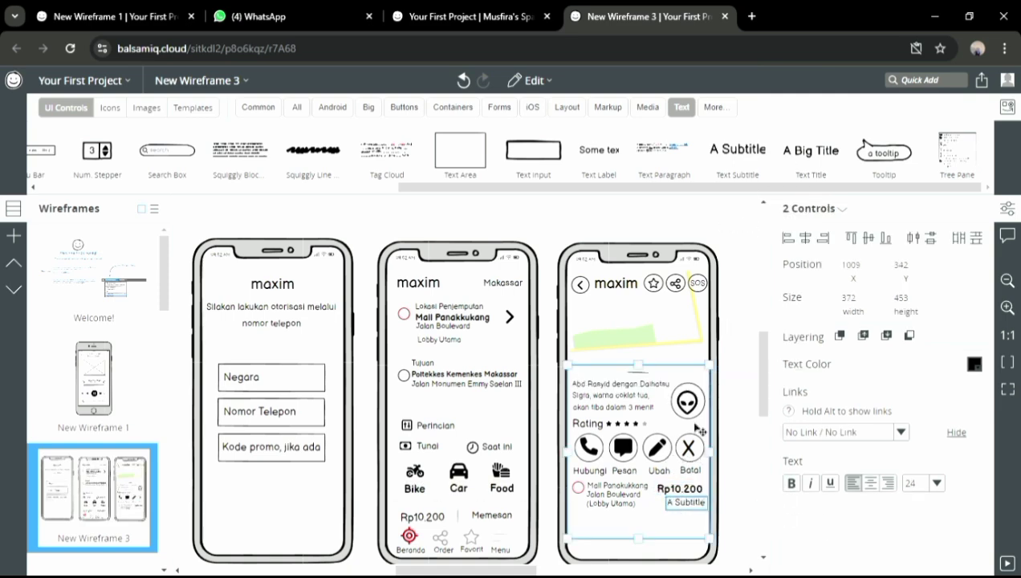
double_click(684, 502)
type("Tunai")
key("Return")
Place Tunai under the fare's right end and add a circle below the pickup address
left_click_drag(687, 505, 701, 506)
left_click(465, 83)
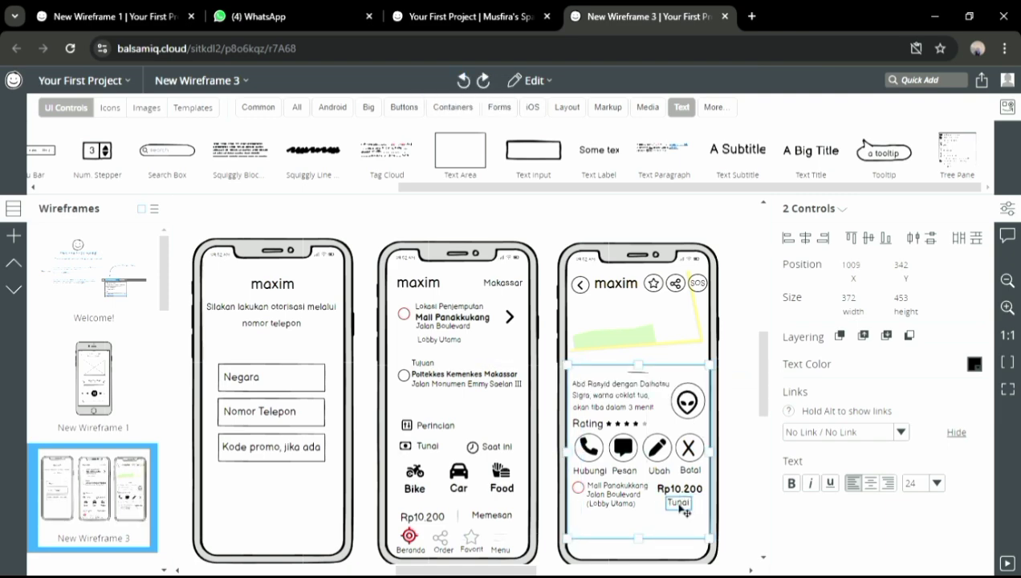
left_click(731, 496)
left_click(681, 504)
left_click_drag(681, 514, 712, 509)
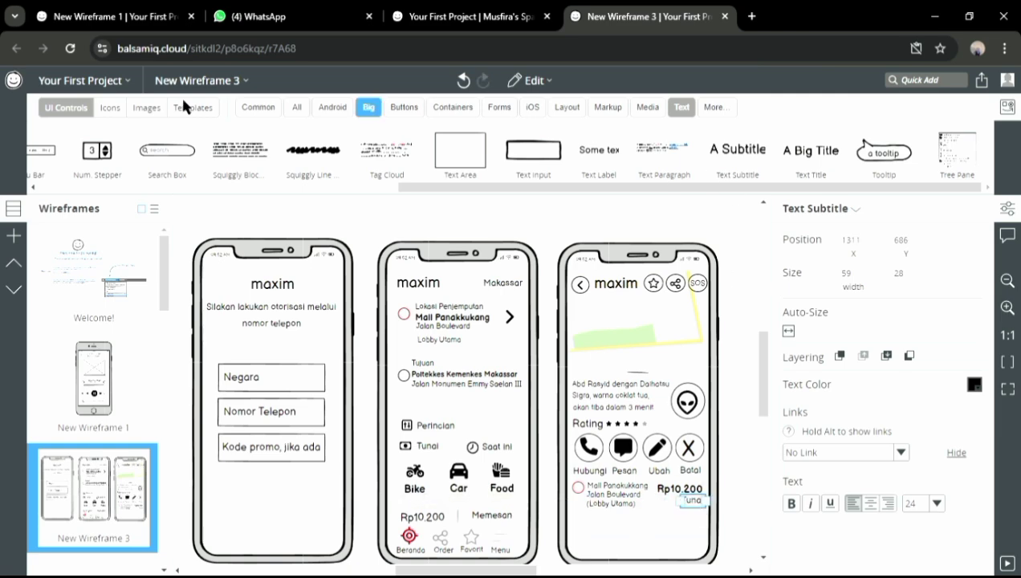
left_click(294, 107)
left_click_drag(695, 161, 583, 532)
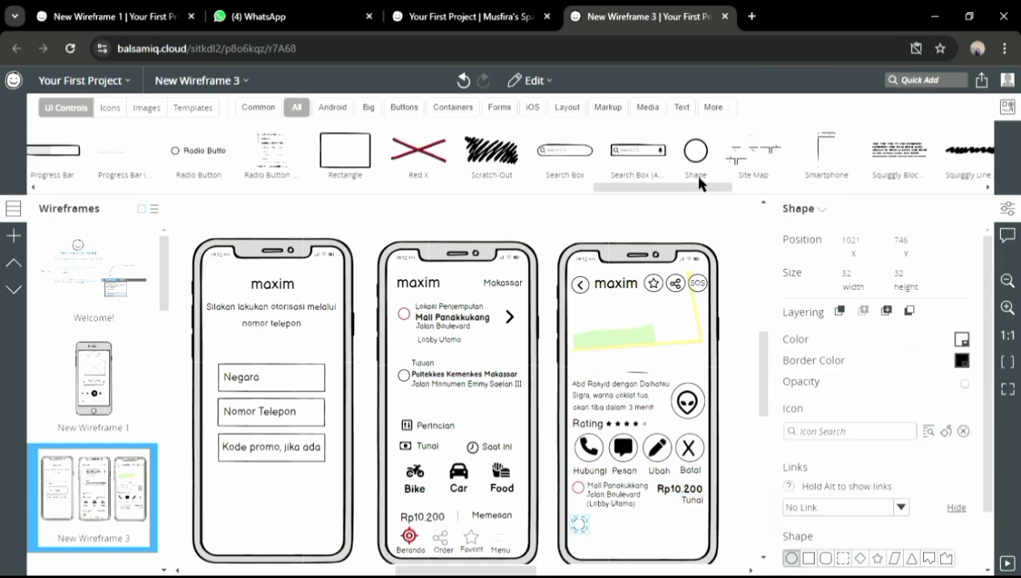
Add 'Poltekkes Kemenkes Makassar' beside the circle at font size 20, aligned with it
left_click(681, 106)
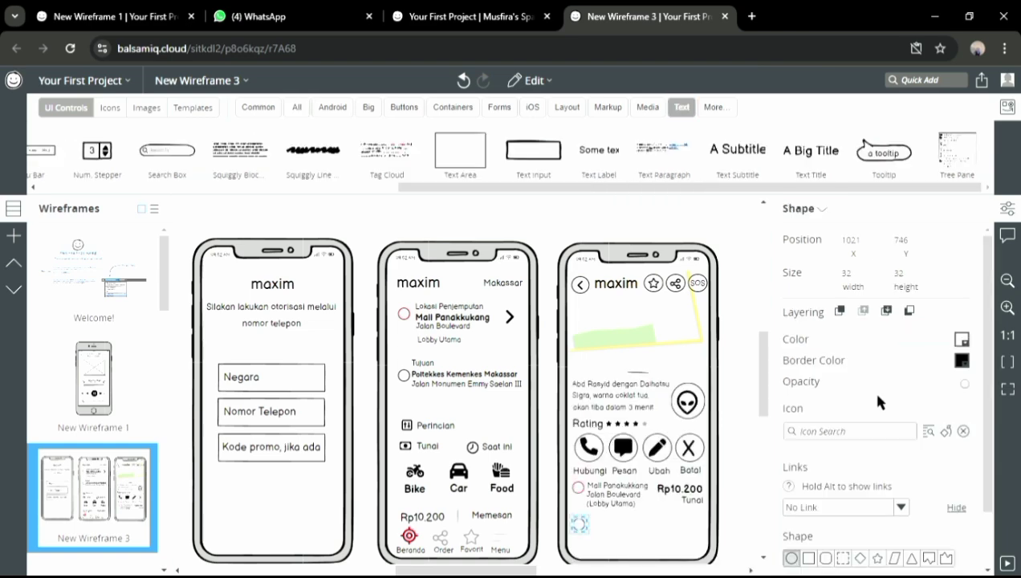
left_click_drag(738, 149, 594, 521)
type("Poltekkes Kemenkes Makasad")
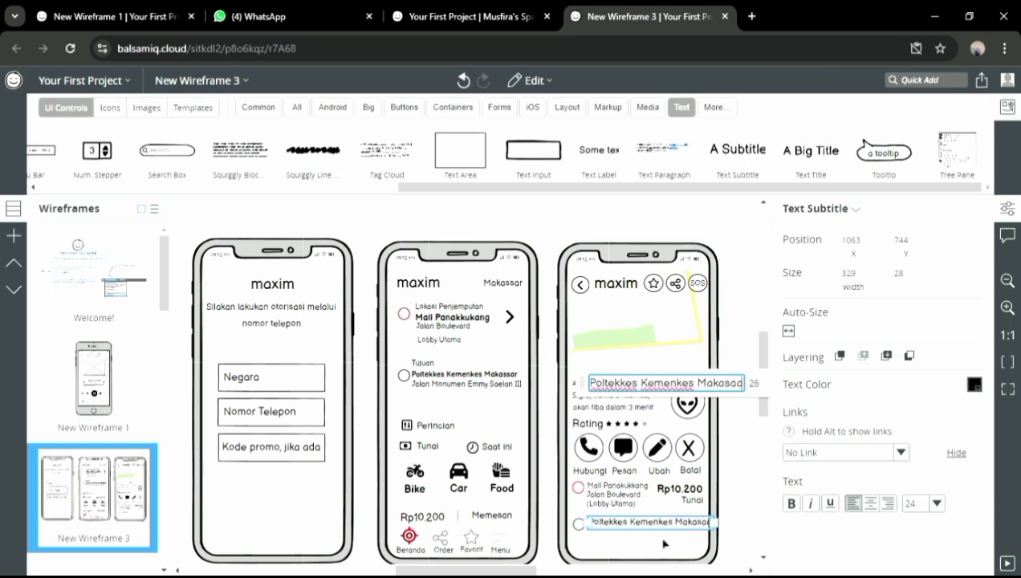
key("BackSpace")
type("sar")
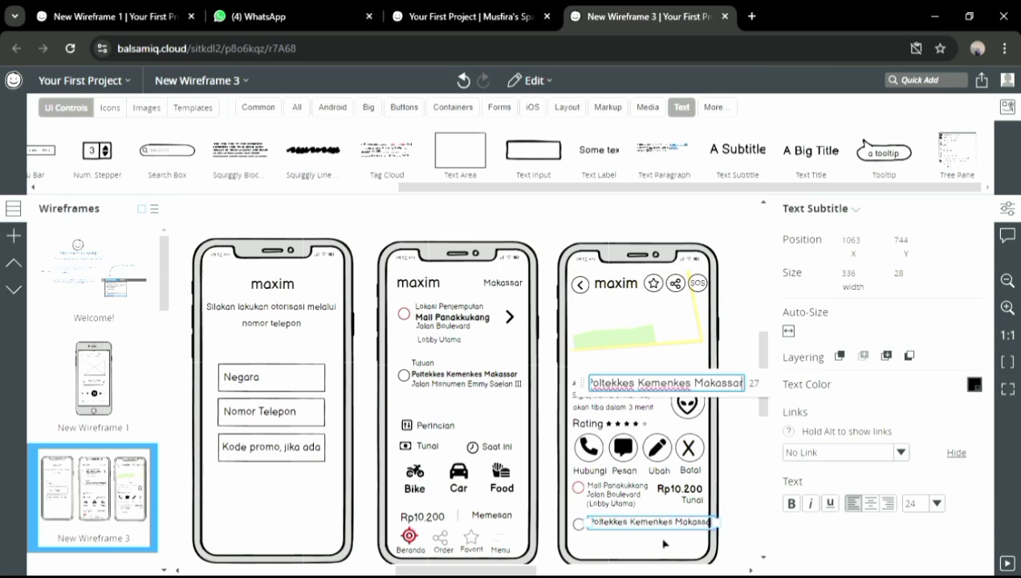
key("Return")
left_click(934, 503)
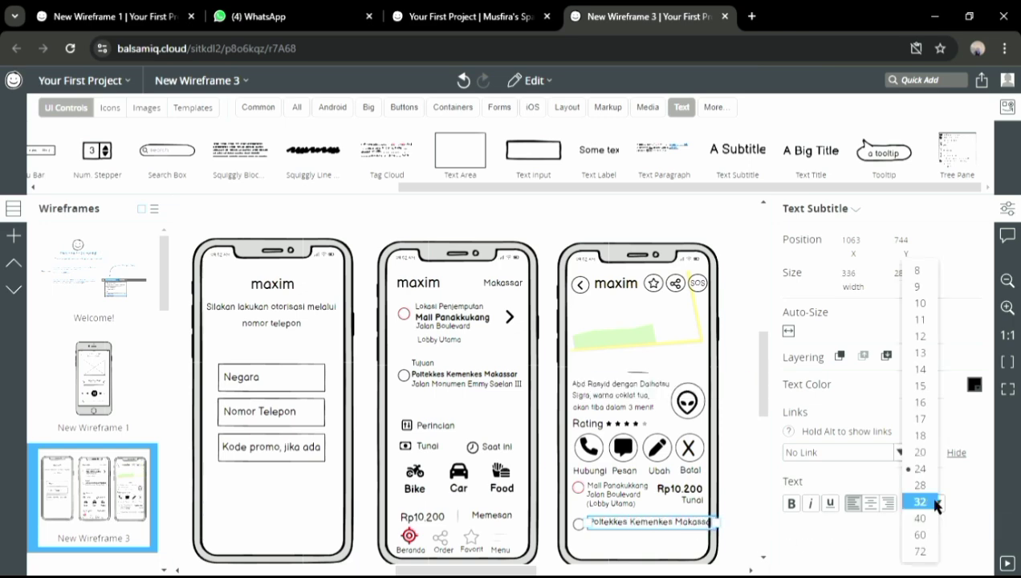
left_click(921, 451)
left_click_drag(623, 530, 622, 532)
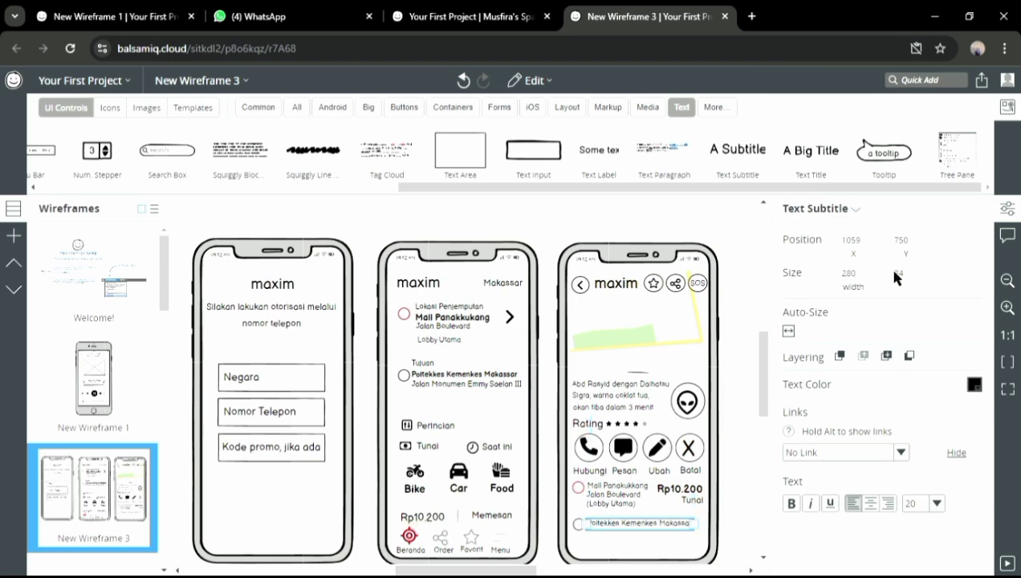
Add 'Jalan Monumen Emmy Saelan III' beneath the destination name at font size 20
left_click_drag(761, 374, 762, 381)
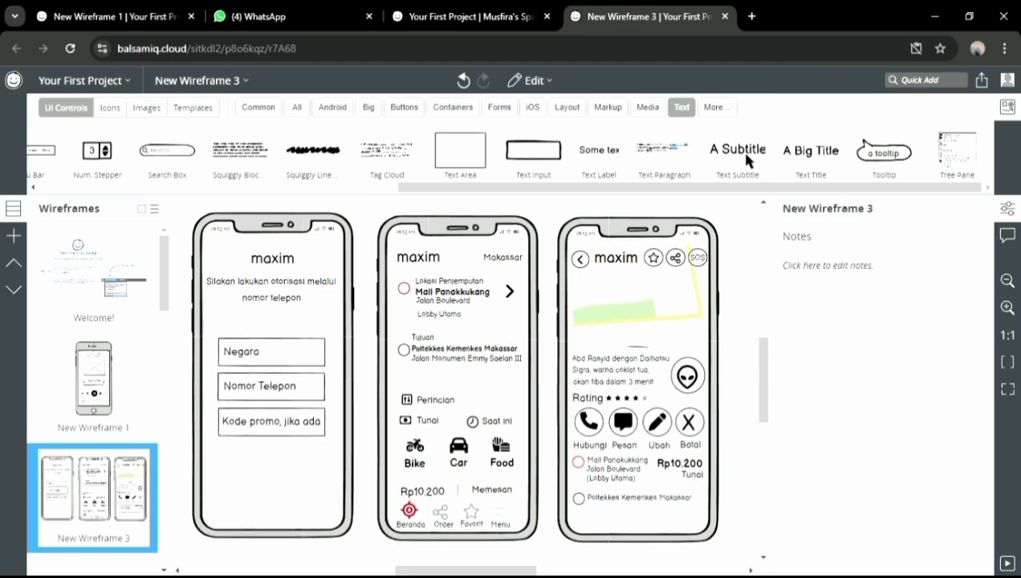
left_click_drag(743, 154, 596, 522)
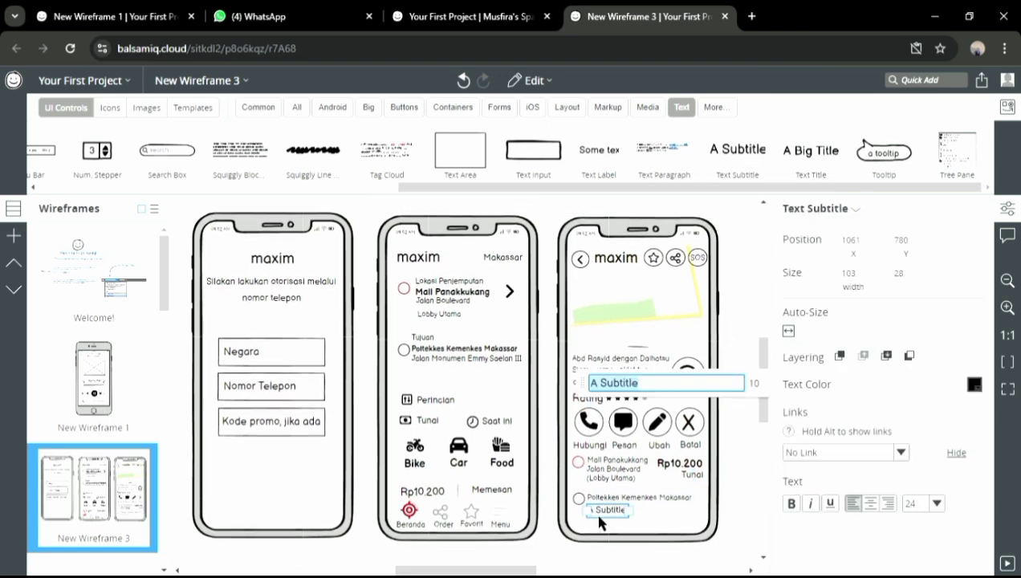
type("Jalan Monumen")
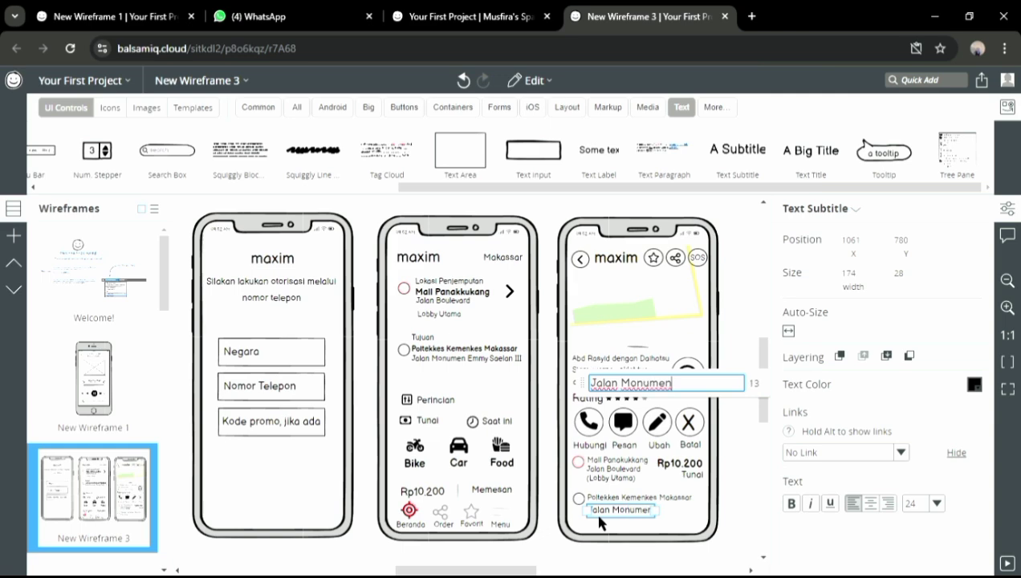
type(" Emmy ")
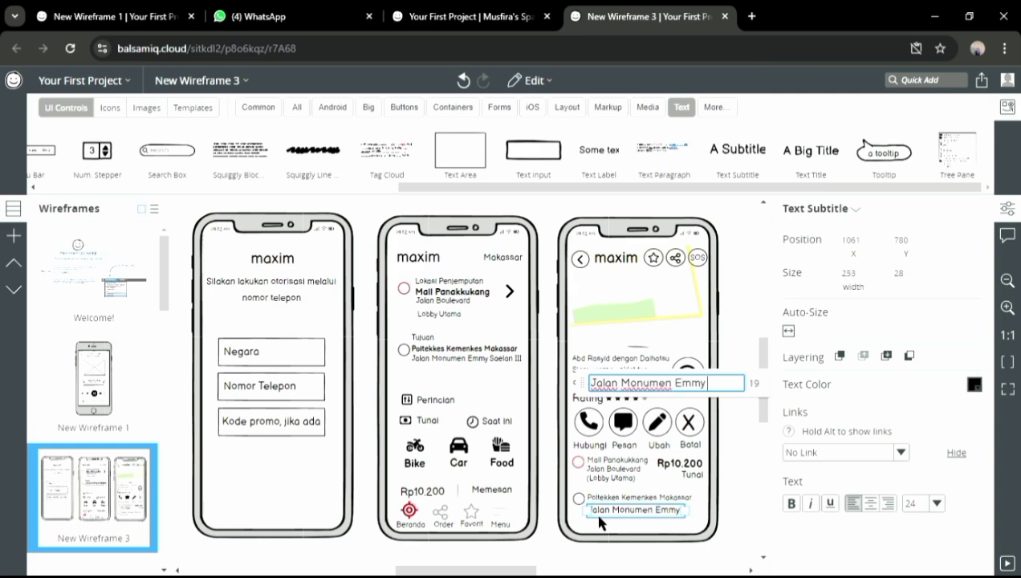
type("Saelan III")
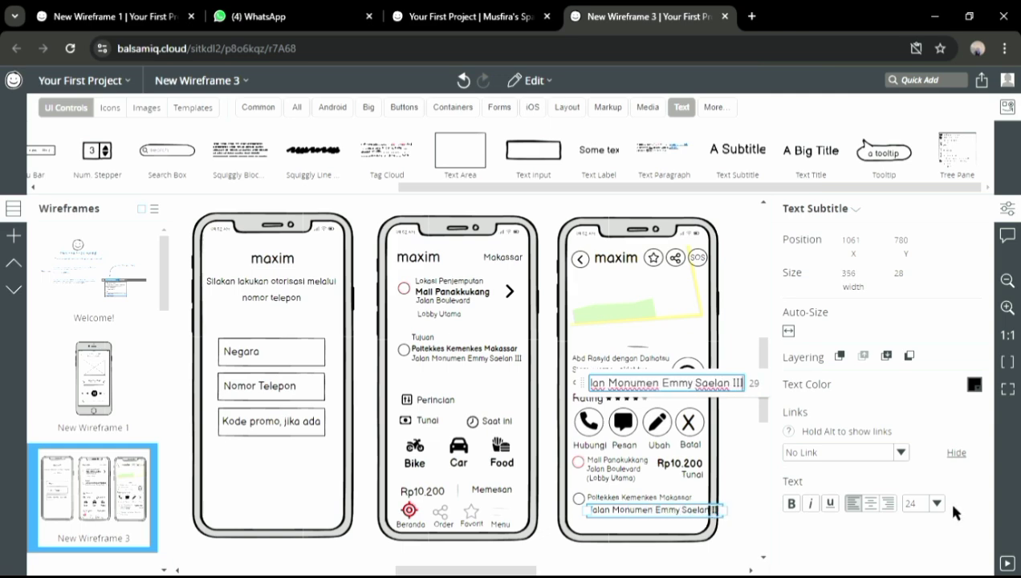
left_click(937, 503)
left_click(921, 453)
left_click(756, 523)
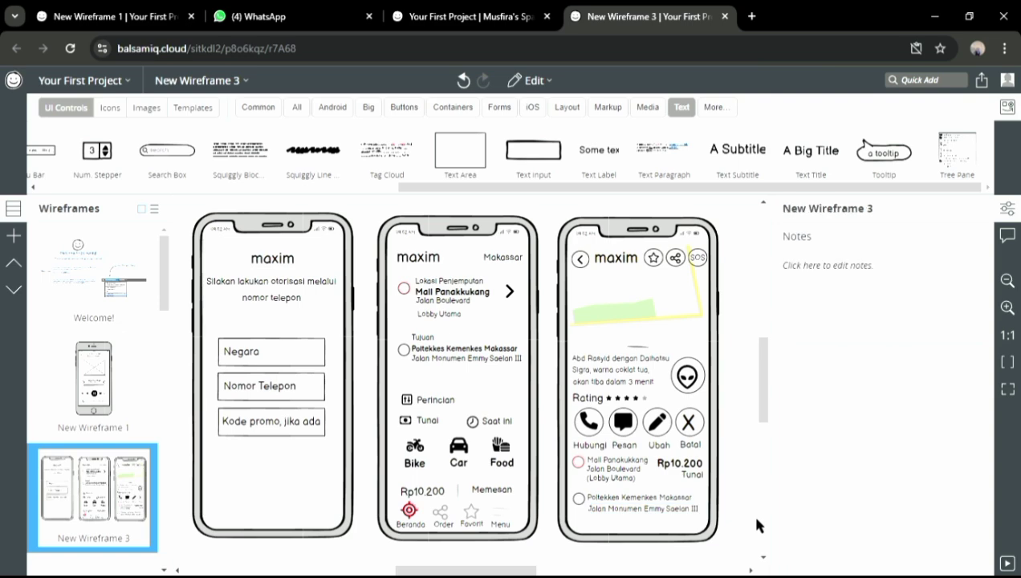